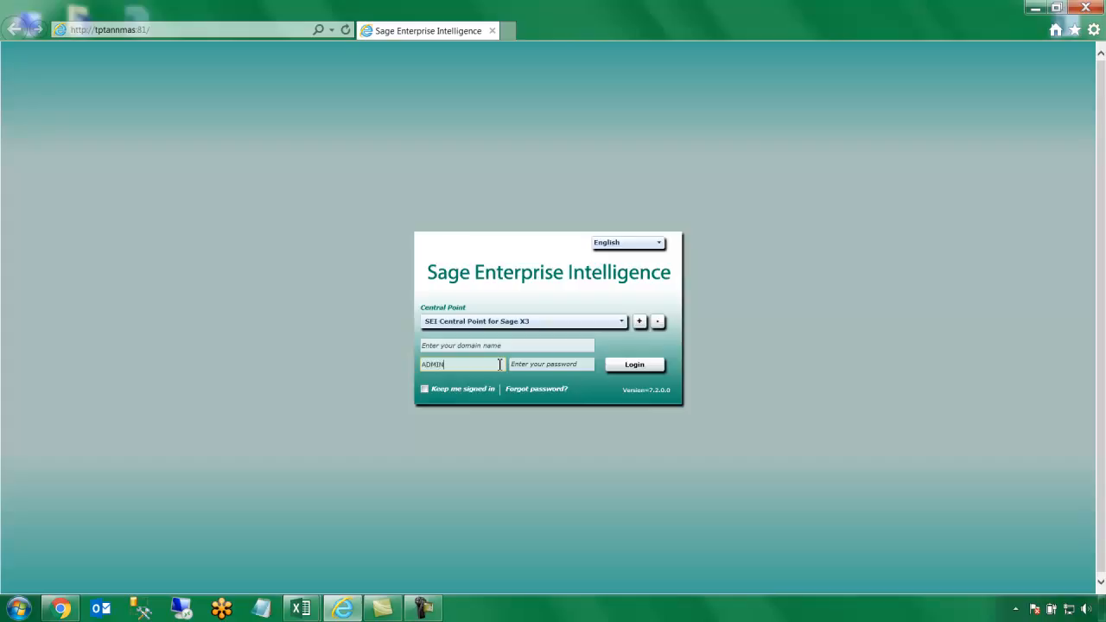
# Submit the login credentials to enter the SEI Central Point for Sage X3
pyautogui.press('Return')
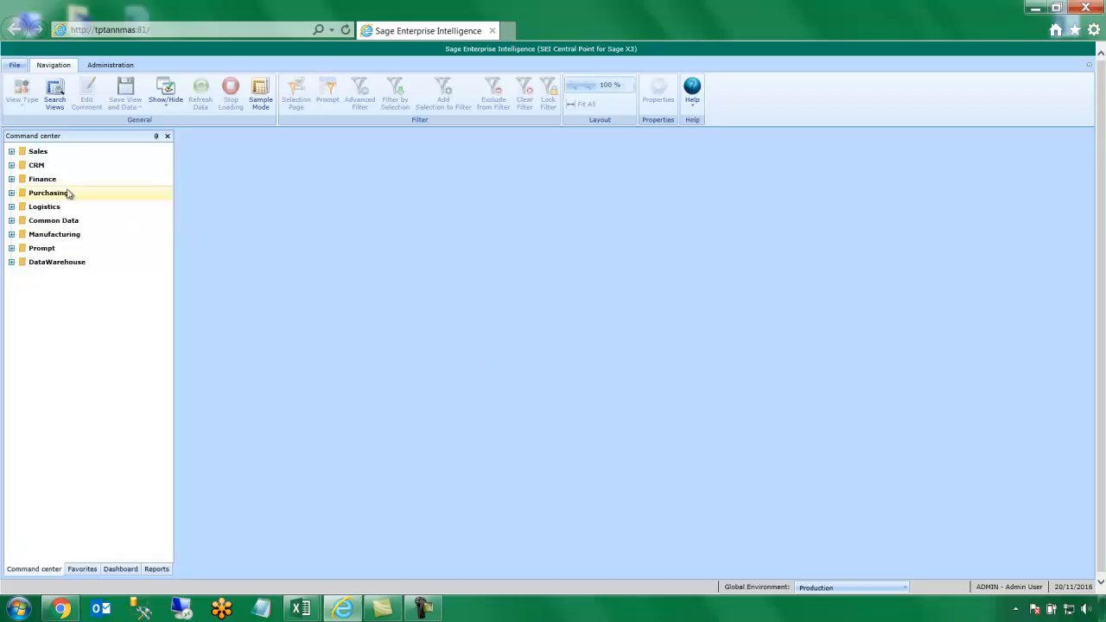
# Expand Sales and Invoice Analysis to list Sales Invoices, then show the Administration ribbon
pyautogui.click(12, 153)
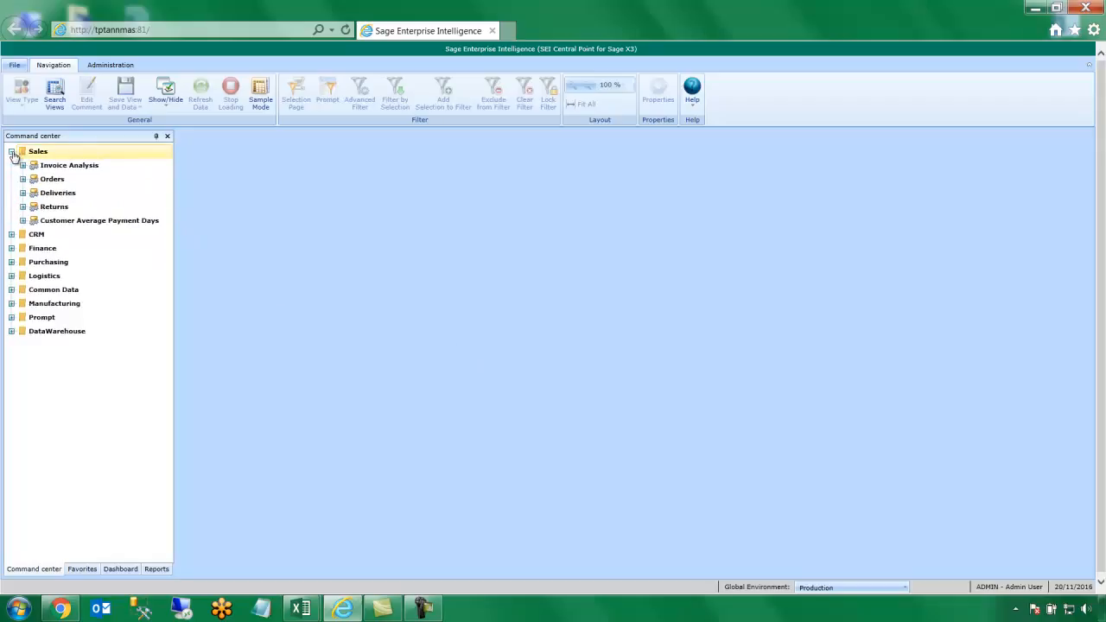
pyautogui.click(23, 166)
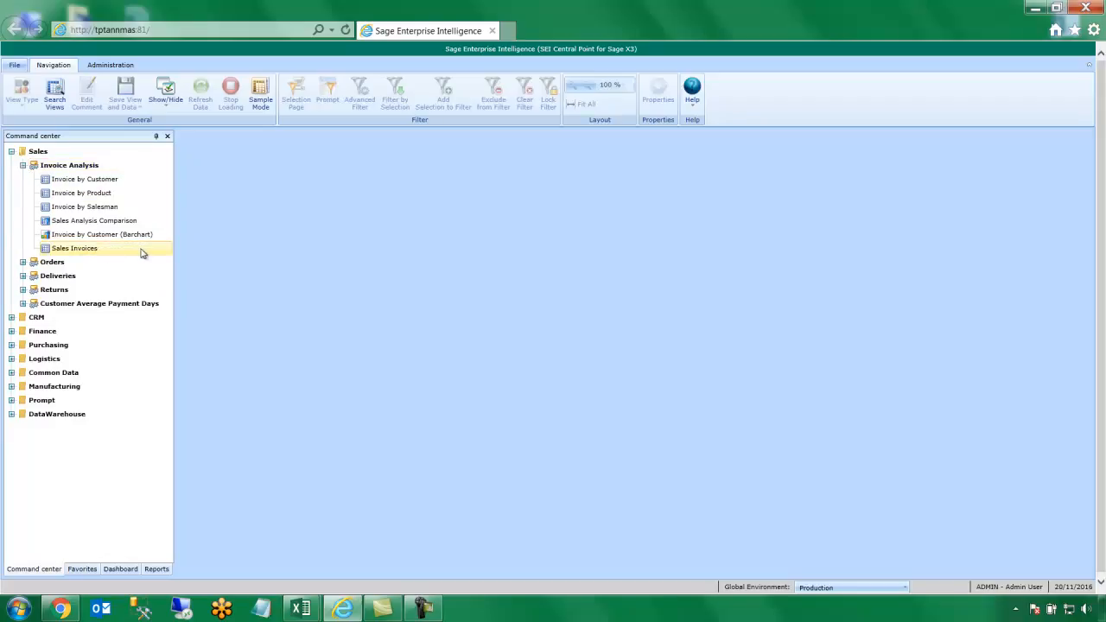
pyautogui.click(103, 69)
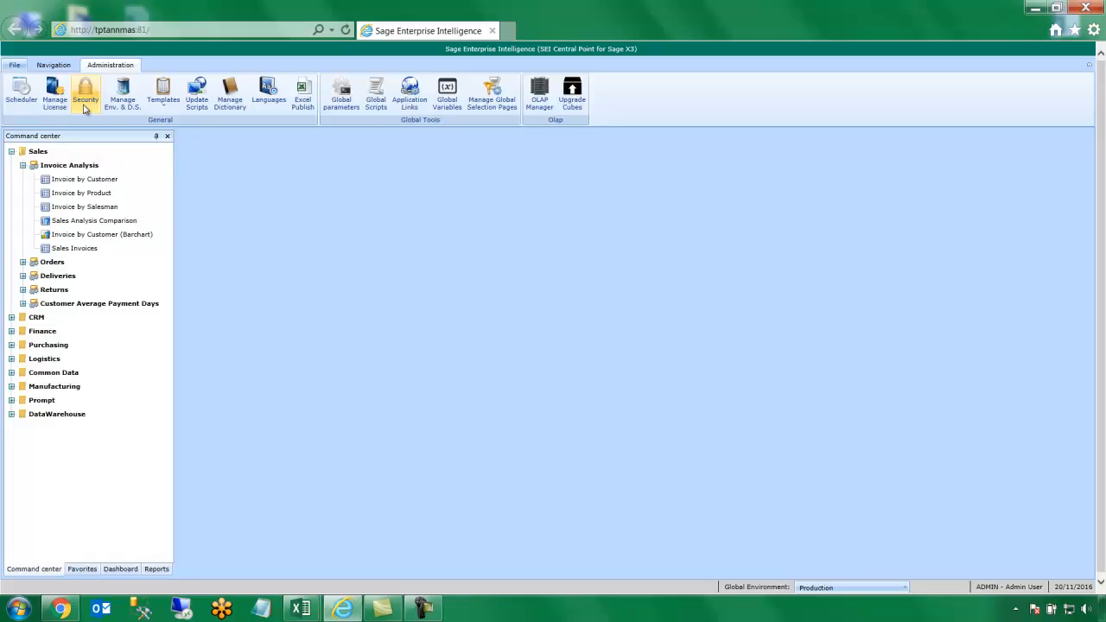
pyautogui.click(113, 96)
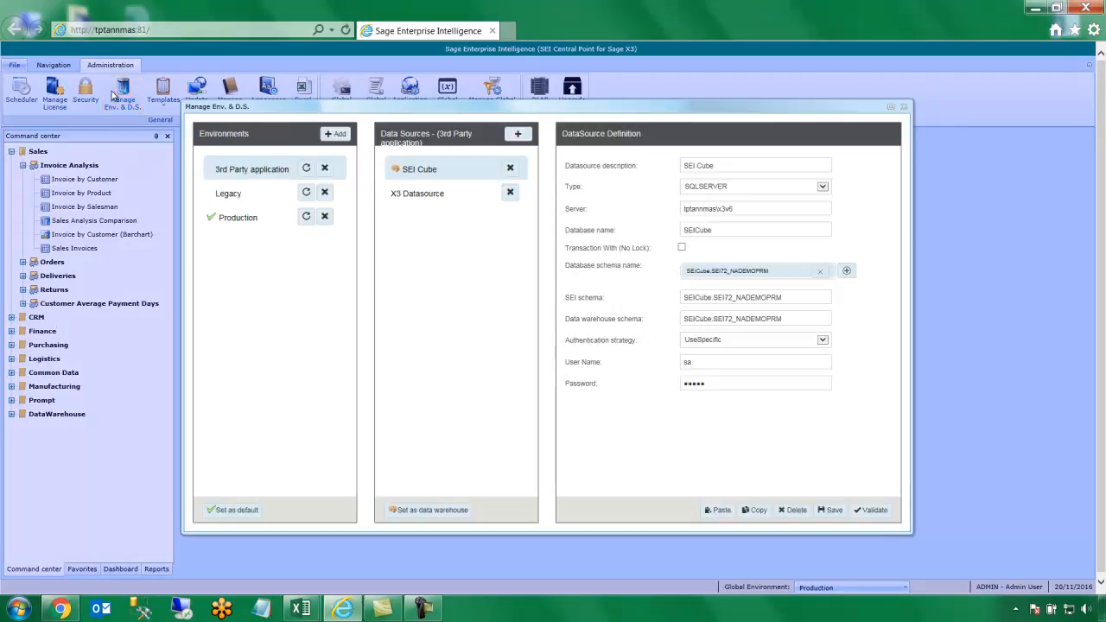
pyautogui.click(243, 168)
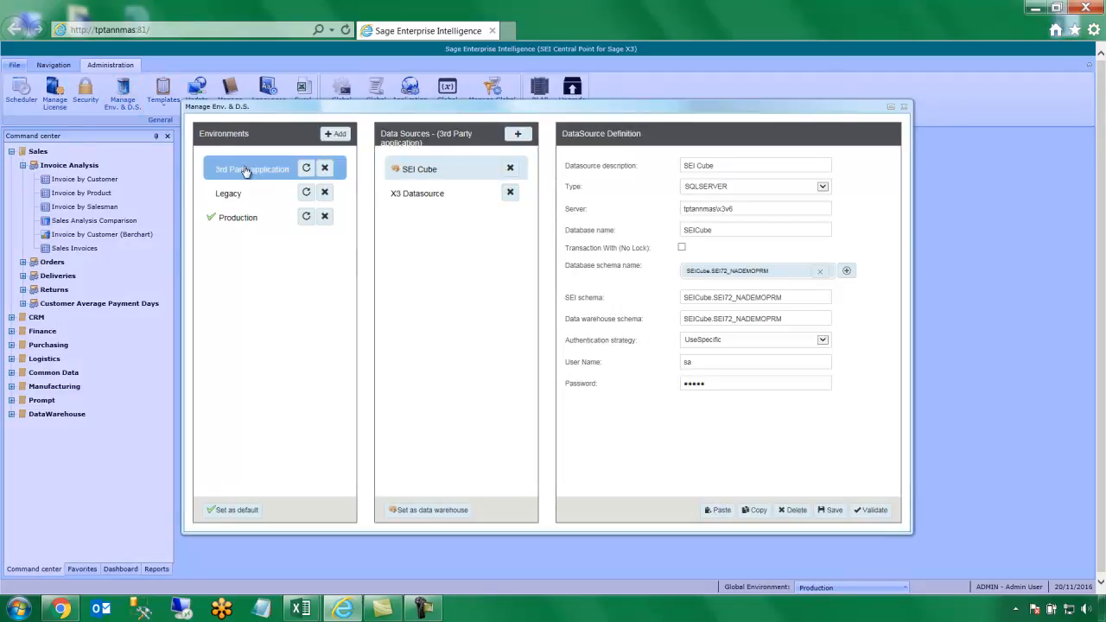
pyautogui.click(269, 224)
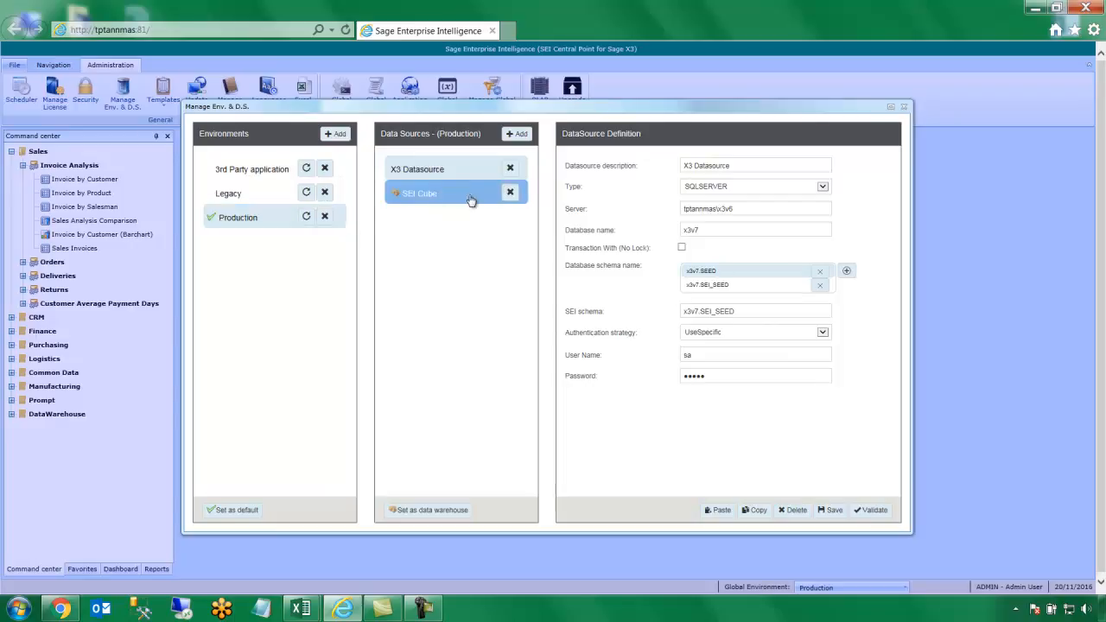
pyautogui.click(904, 108)
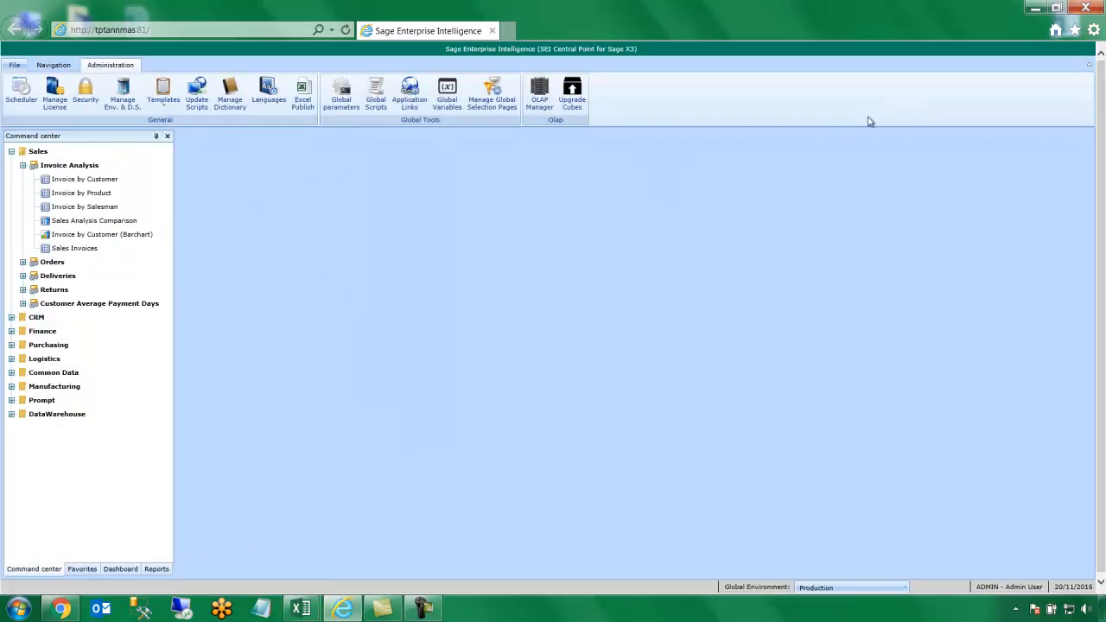
# Open Sales Invoices and drill 2013 > NA001 > BMS012 down to individual invoices
pyautogui.doubleClick(136, 251)
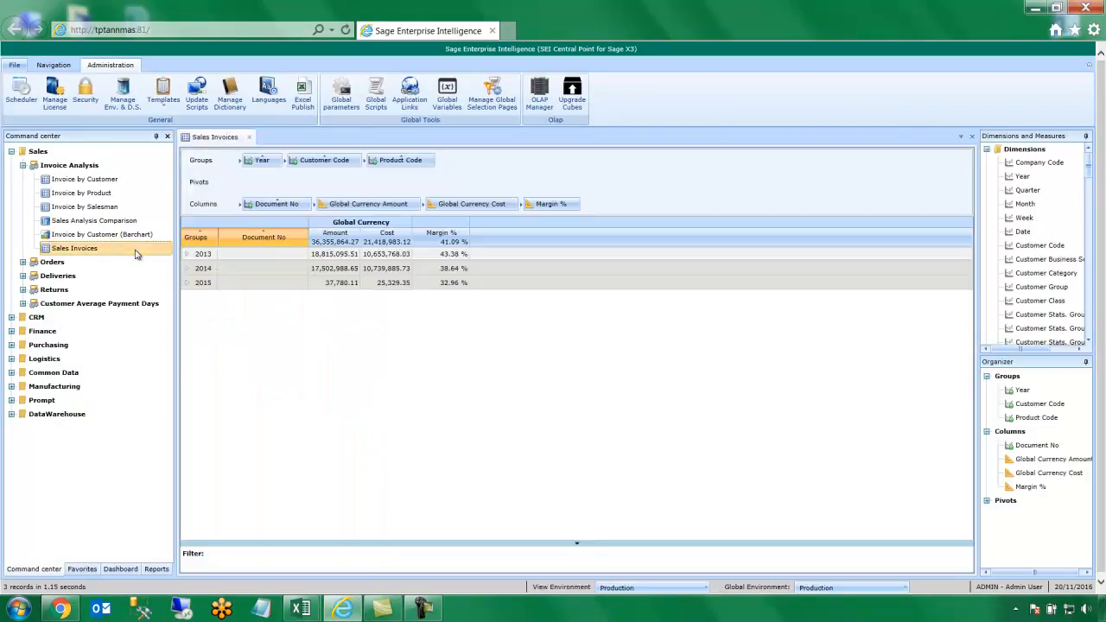
pyautogui.click(186, 256)
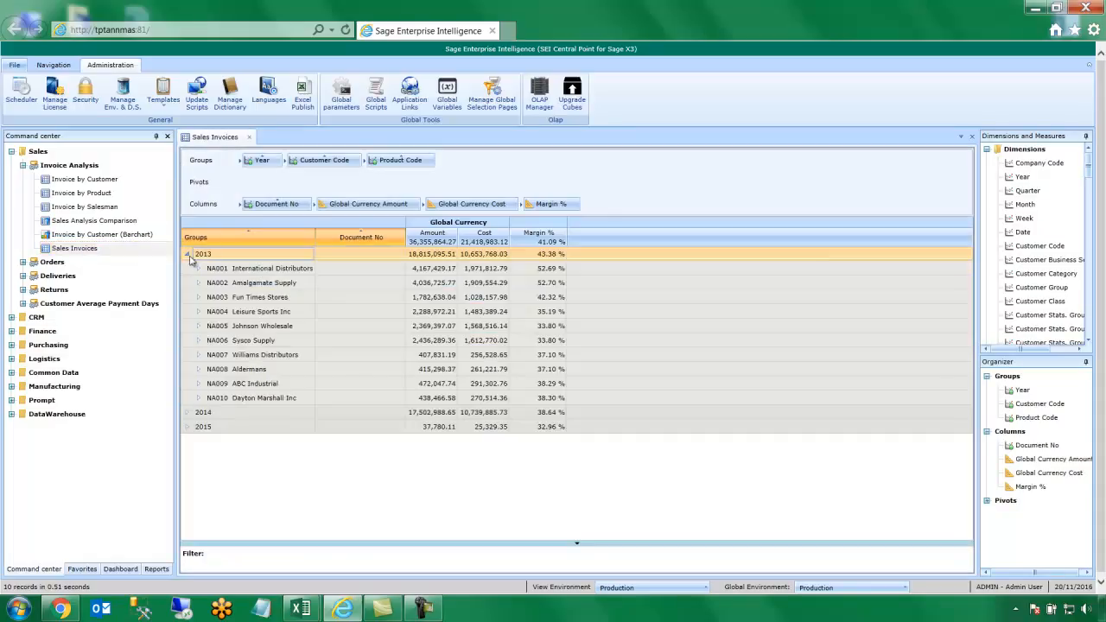
pyautogui.click(199, 270)
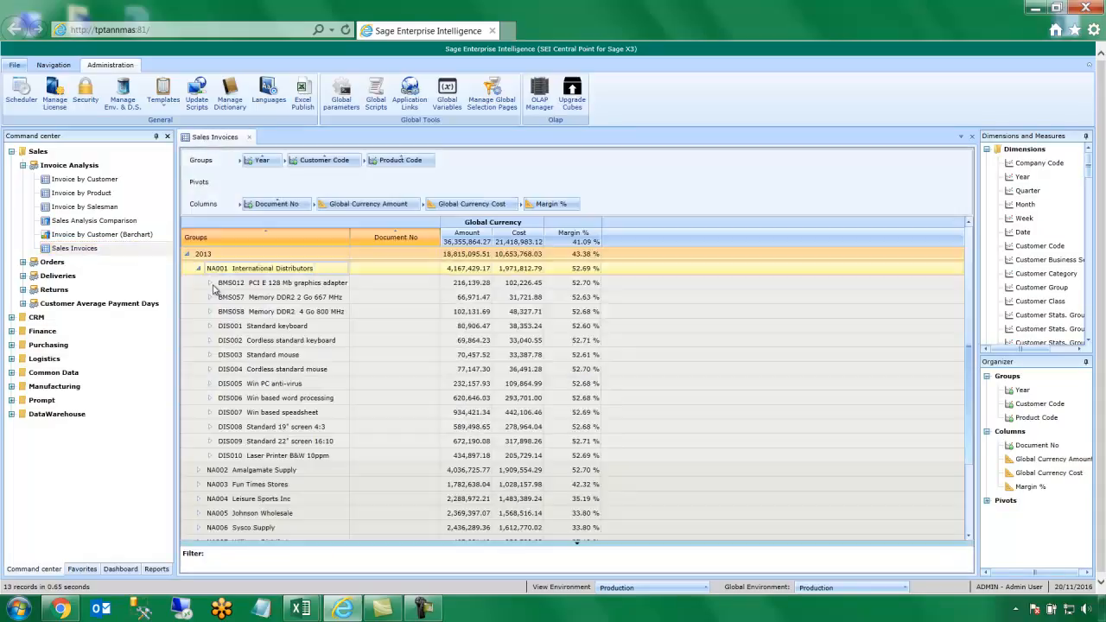
pyautogui.click(211, 286)
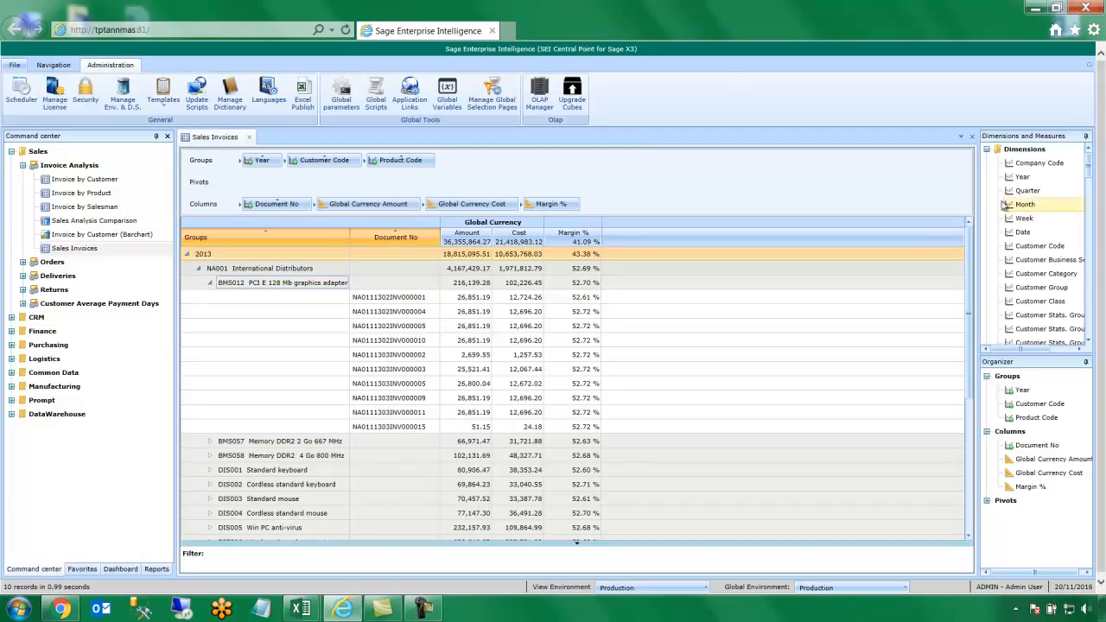
# Group the report by Month under Year and add a Stock Quantity column
pyautogui.moveTo(1026, 204); pyautogui.dragTo(291, 170)
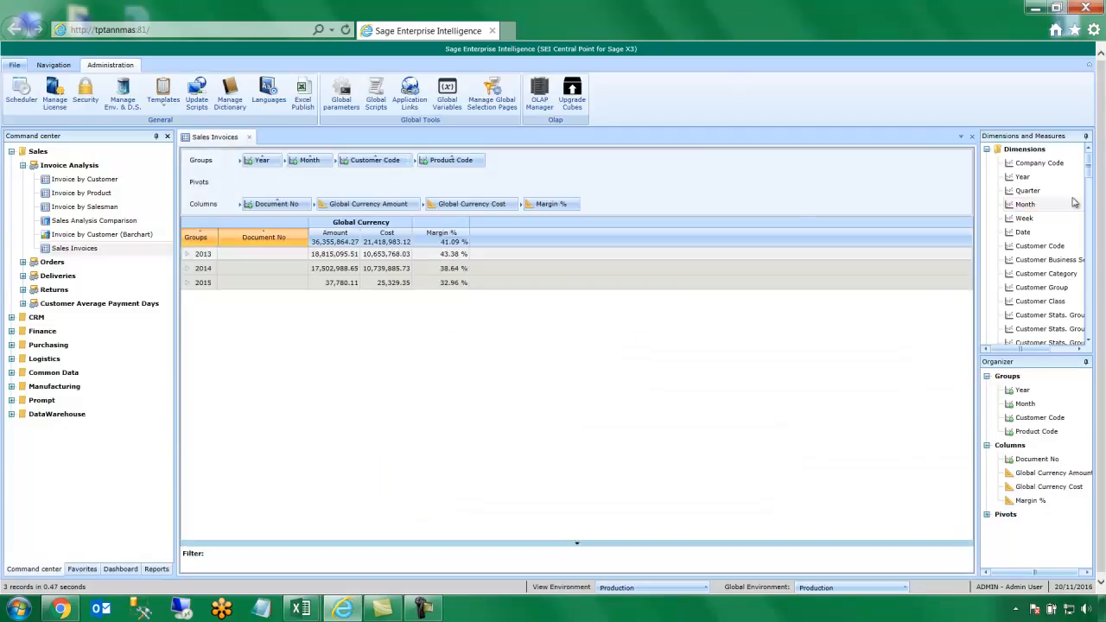
pyautogui.moveTo(1091, 168); pyautogui.dragTo(321, 204)
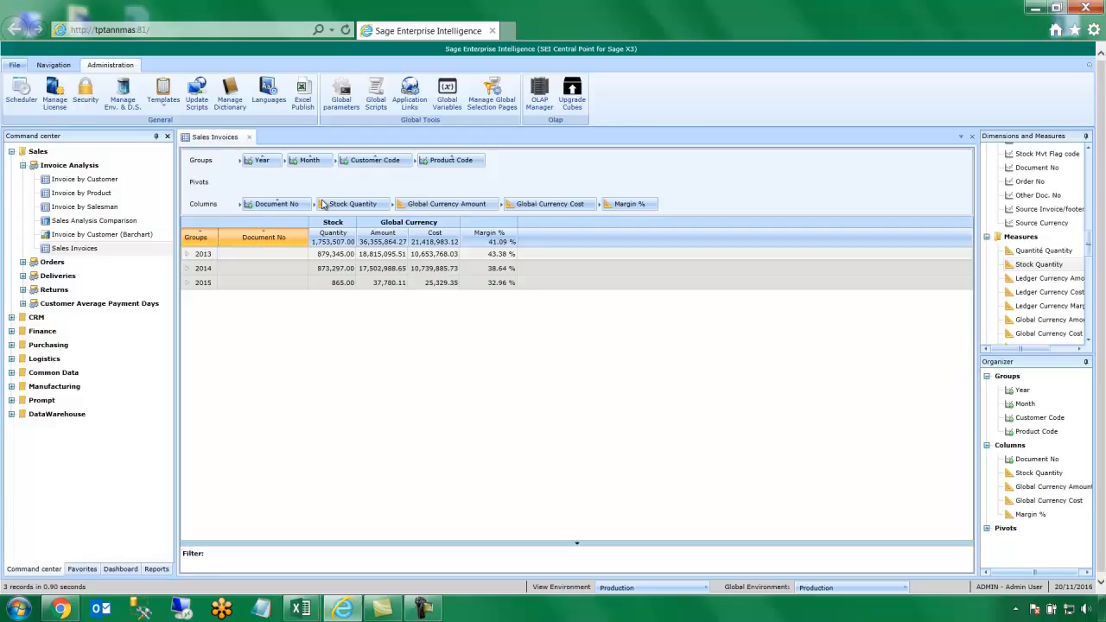
pyautogui.click(186, 257)
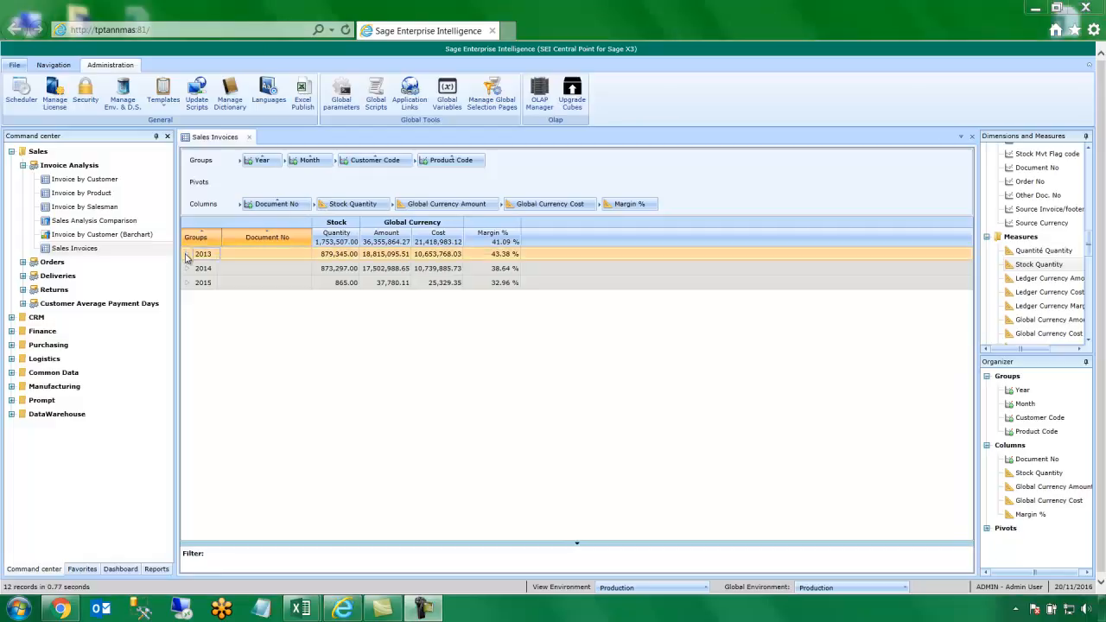
# Drill 2013 month 1 through customer NA001 and product BMS012 down to its invoice
pyautogui.click(187, 255)
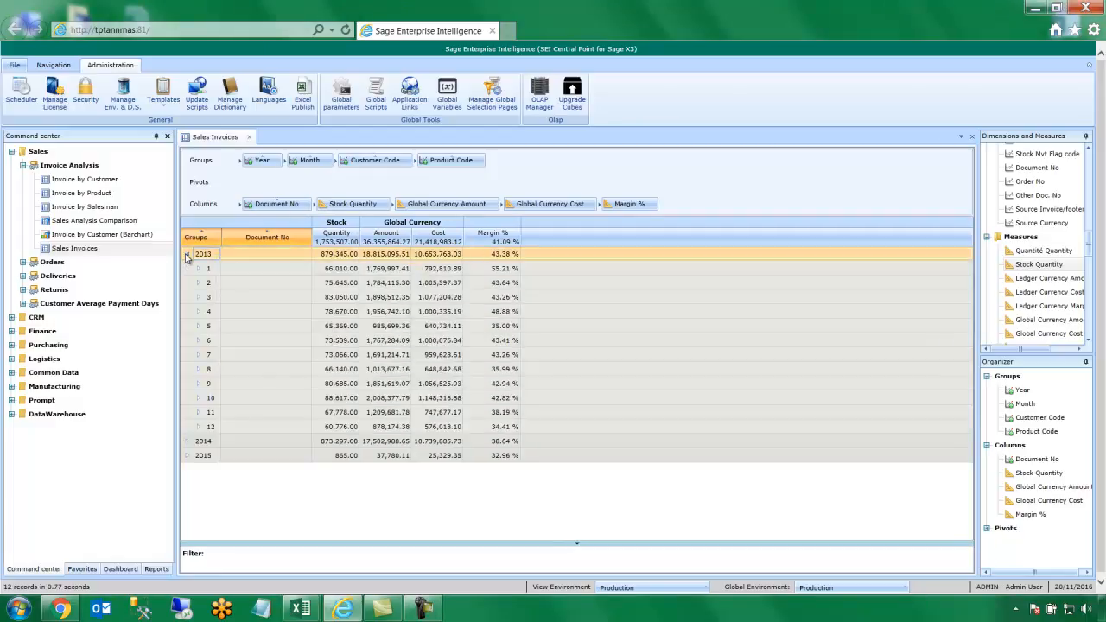
pyautogui.click(198, 269)
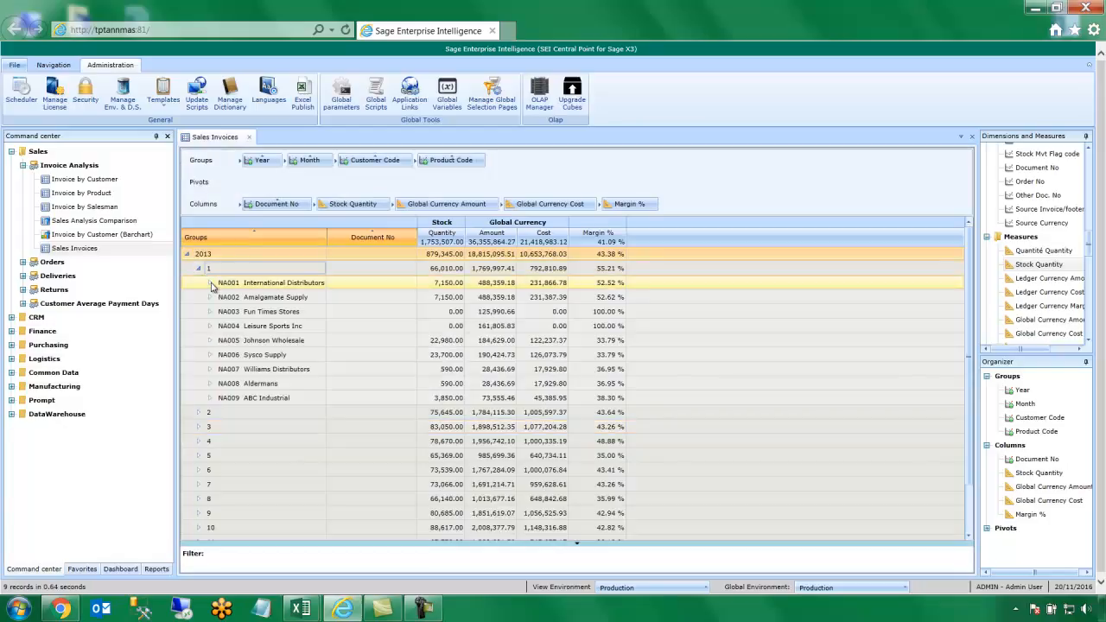
pyautogui.click(211, 286)
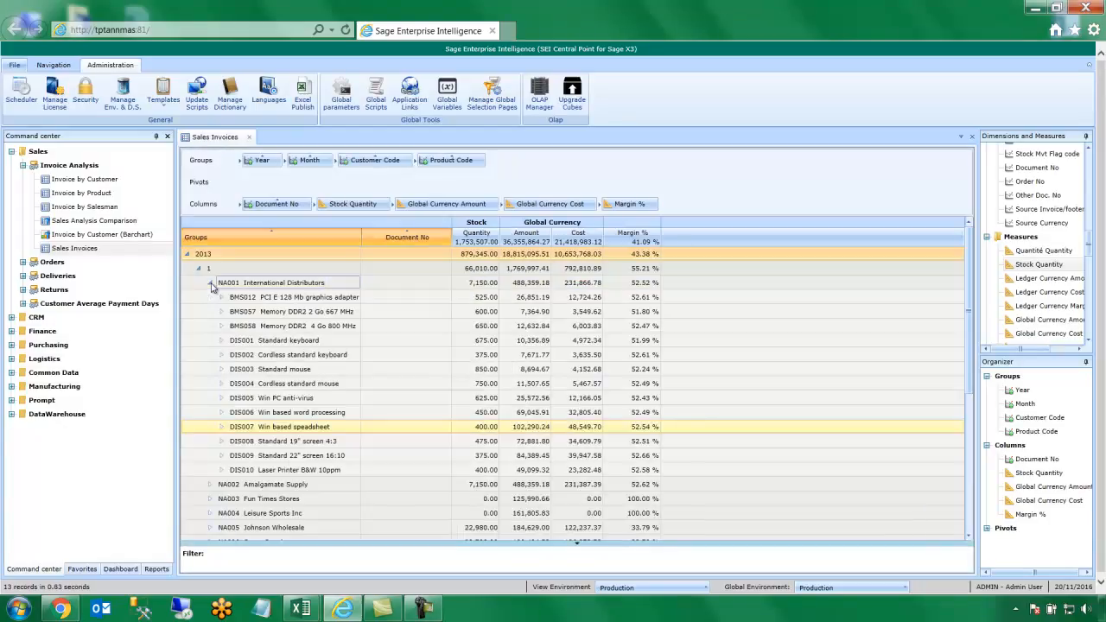
pyautogui.click(222, 299)
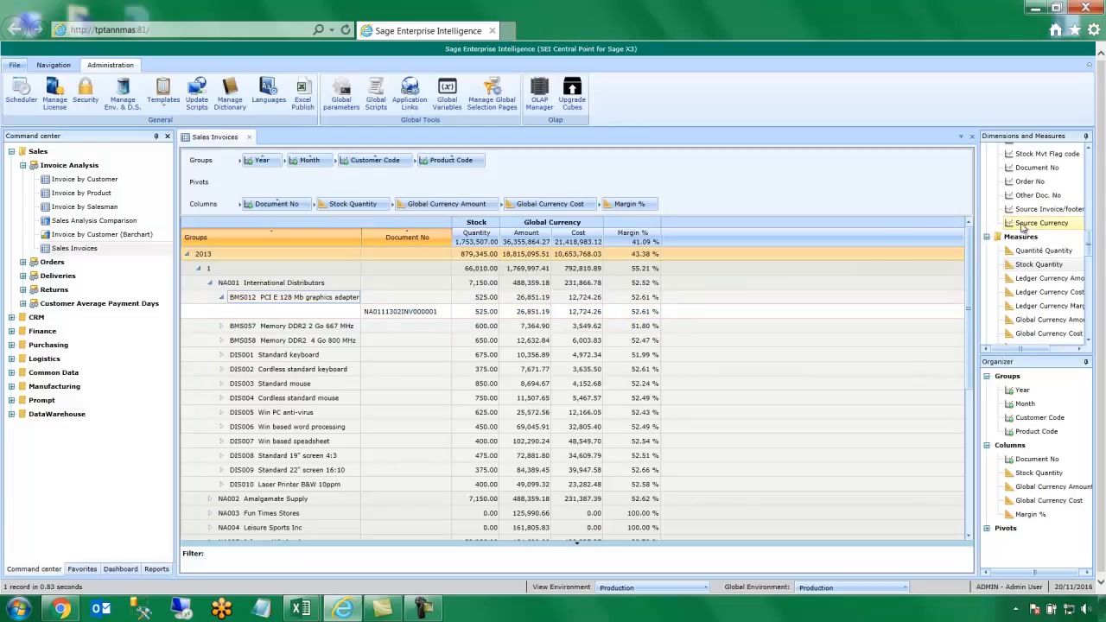
pyautogui.moveTo(1094, 247); pyautogui.dragTo(1093, 158)
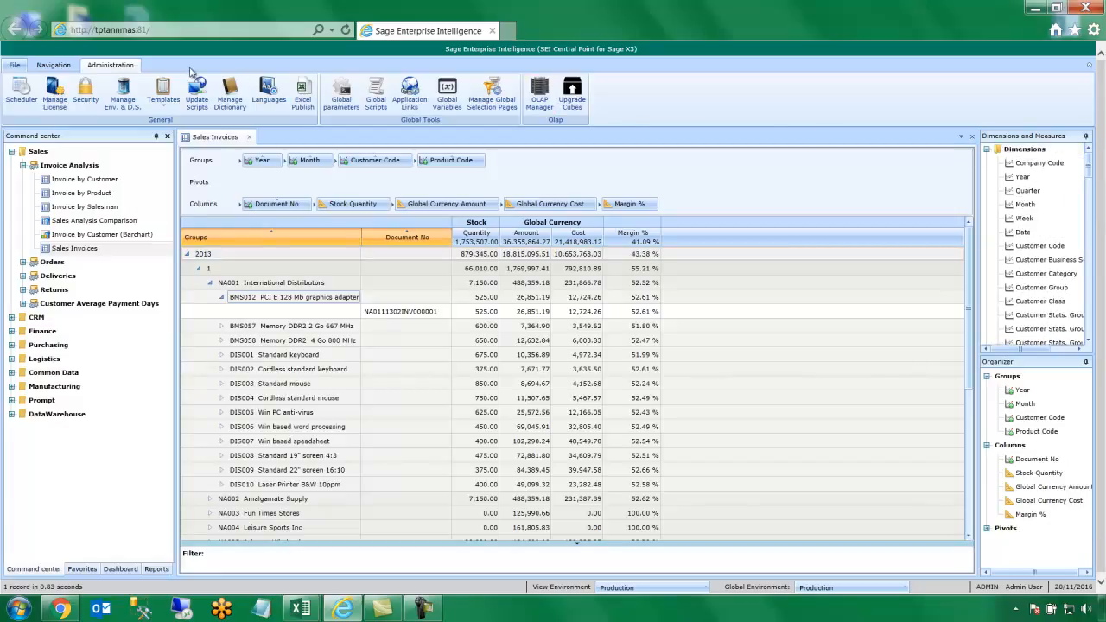
pyautogui.click(69, 66)
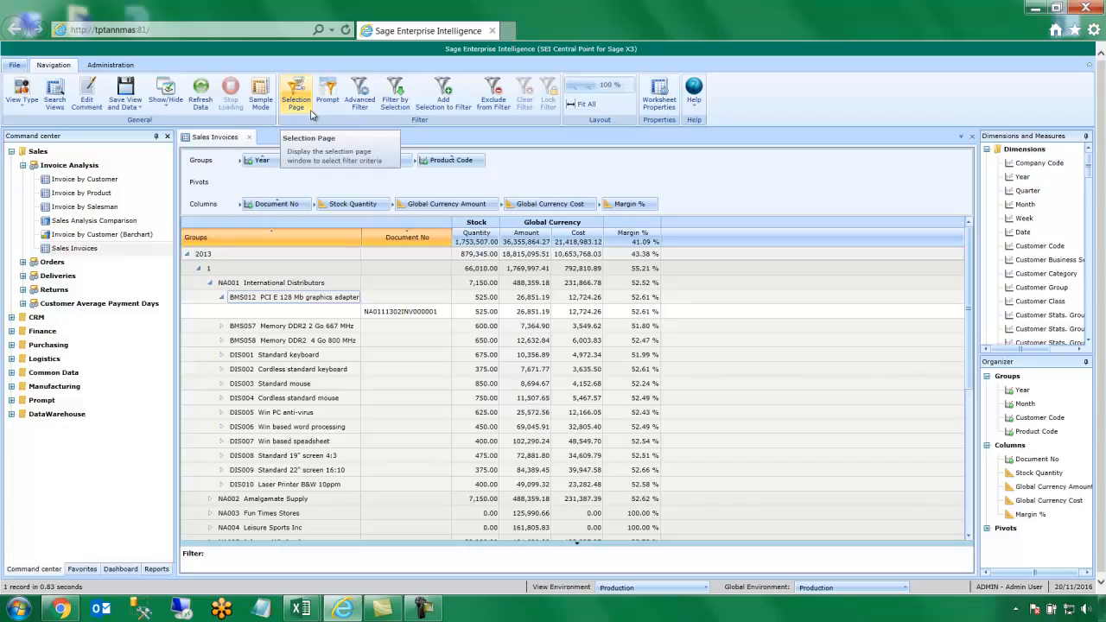
# Filter the report on the Selection Page to Year Between 2013 AND 2014
pyautogui.click(311, 113)
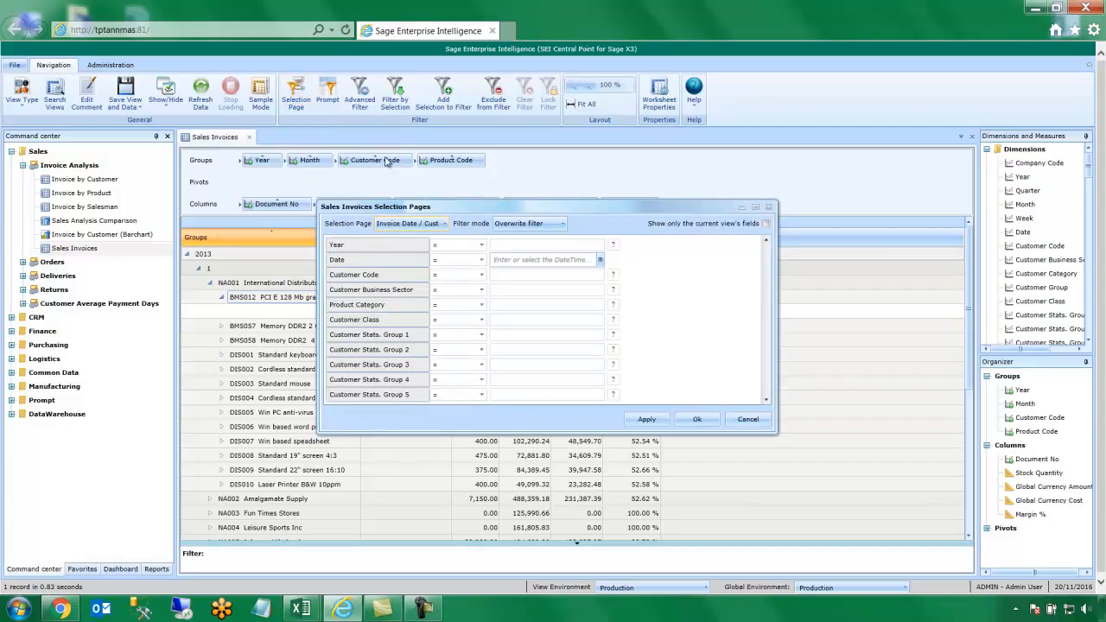
pyautogui.click(462, 247)
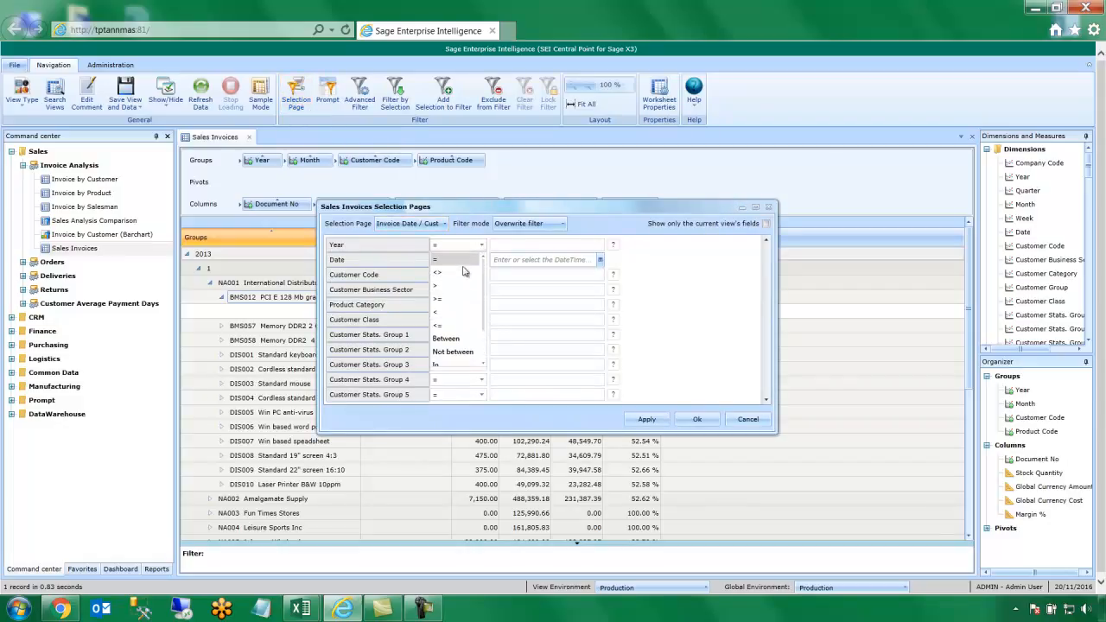
pyautogui.click(452, 336)
pyautogui.click(513, 247)
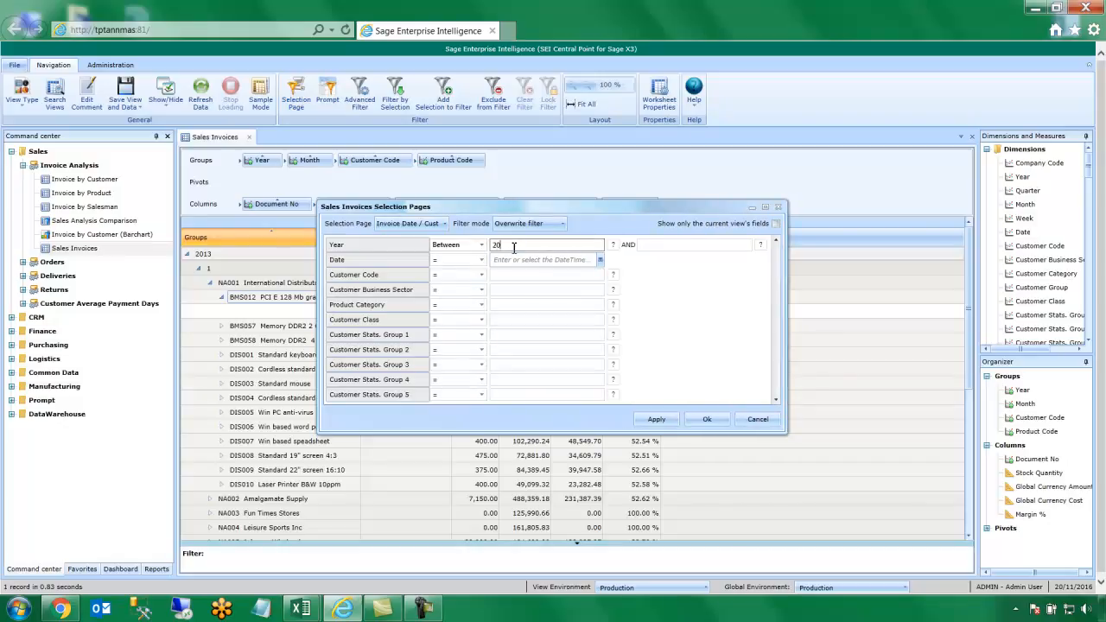
pyautogui.click(654, 247)
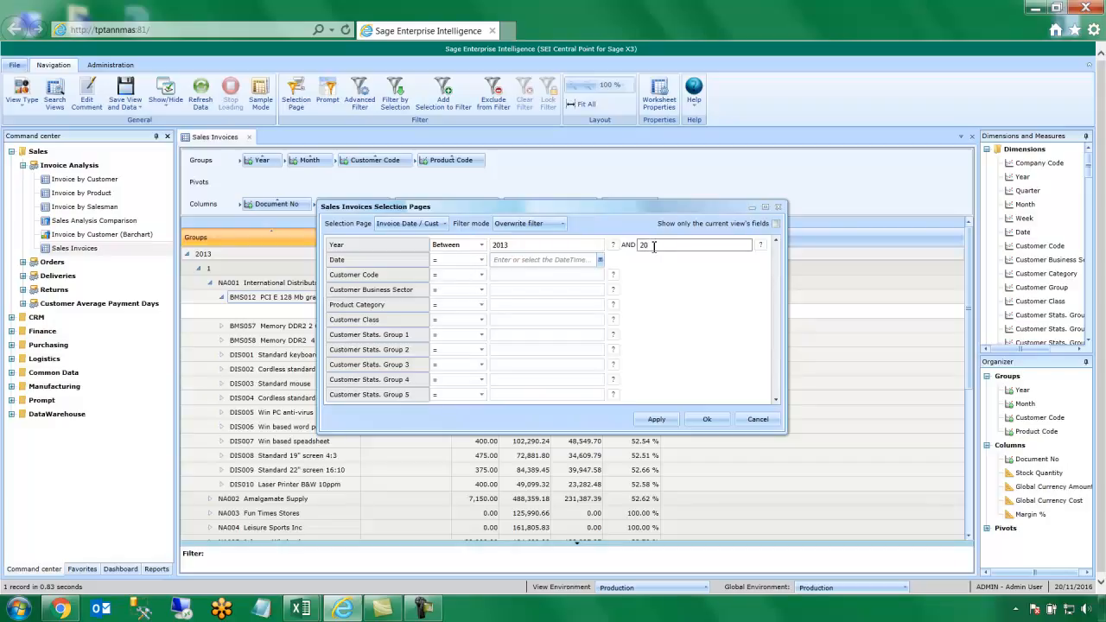
pyautogui.write('2014')
pyautogui.click(702, 421)
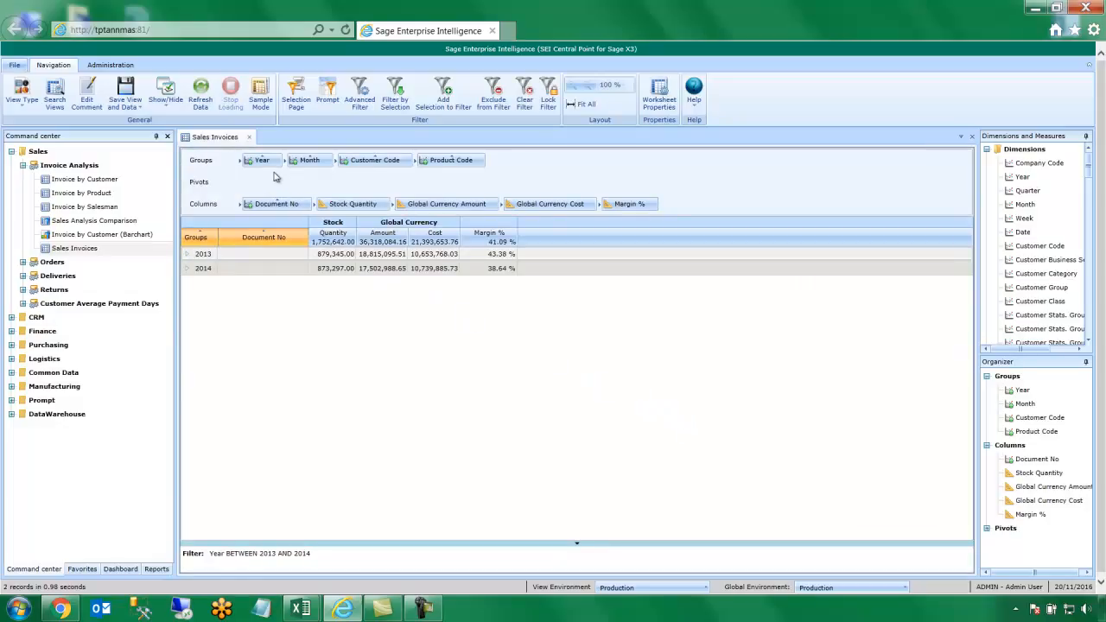
# Move Year from Groups to Pivots so months 1–12 compare 2013 and 2014
pyautogui.moveTo(267, 165); pyautogui.dragTo(266, 184)
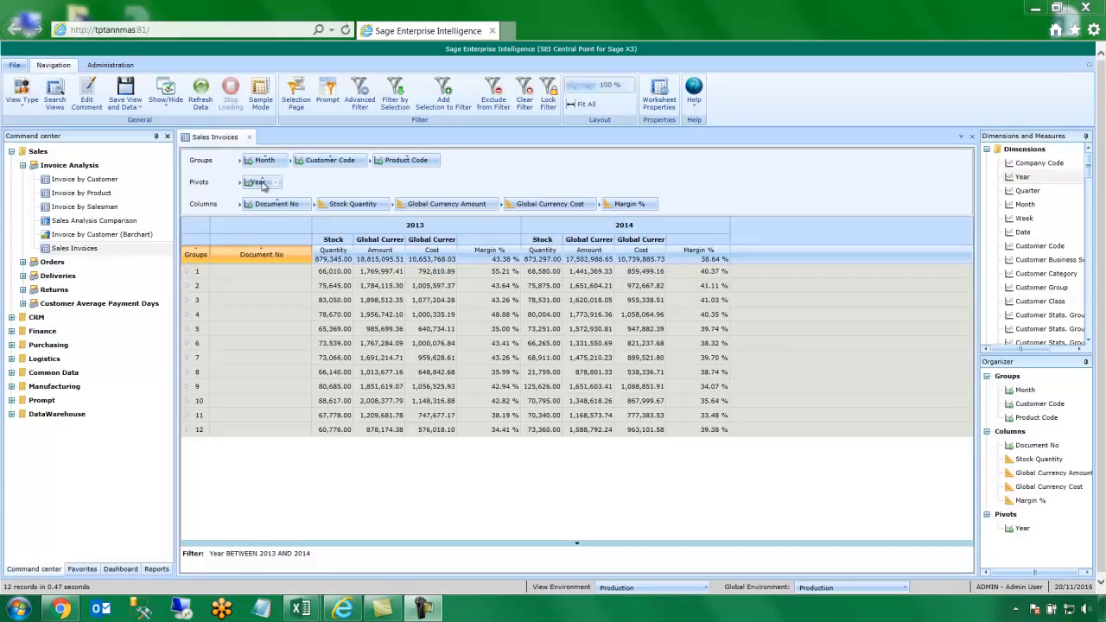
pyautogui.rightClick(644, 213)
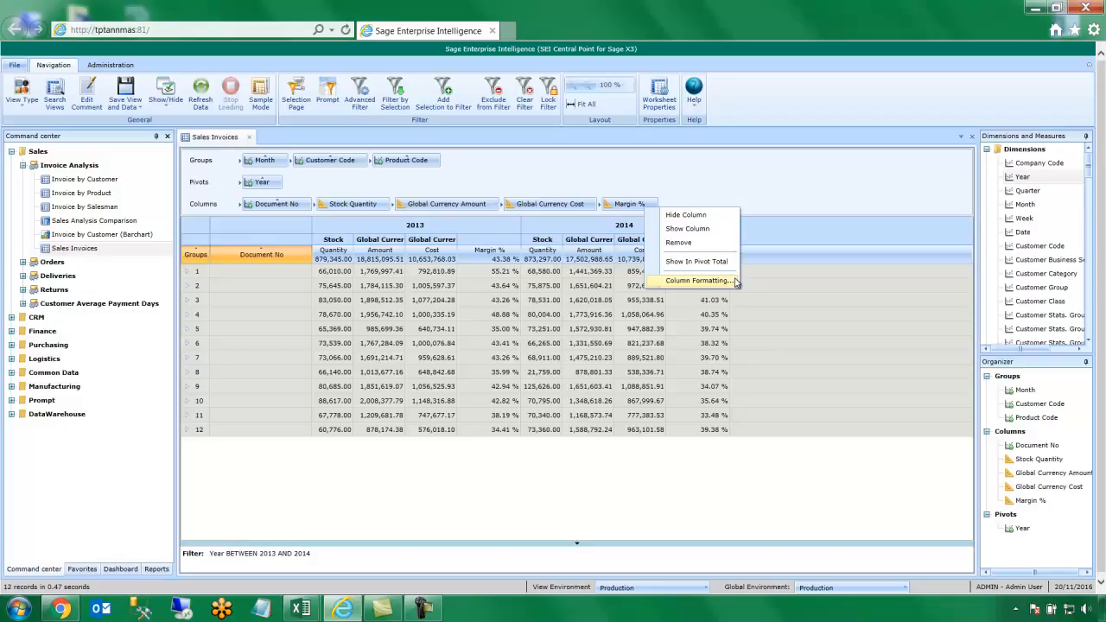
# Add a Margin % rule: values less than or equal to 0.4 in red with a red down-arrow
pyautogui.click(697, 281)
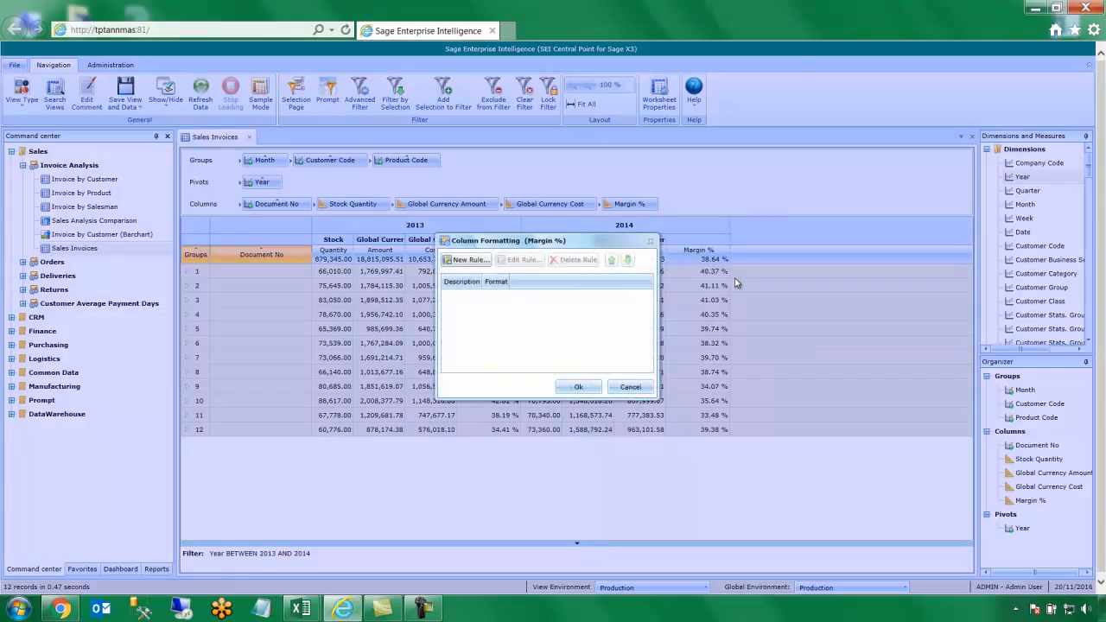
pyautogui.click(466, 259)
pyautogui.click(505, 272)
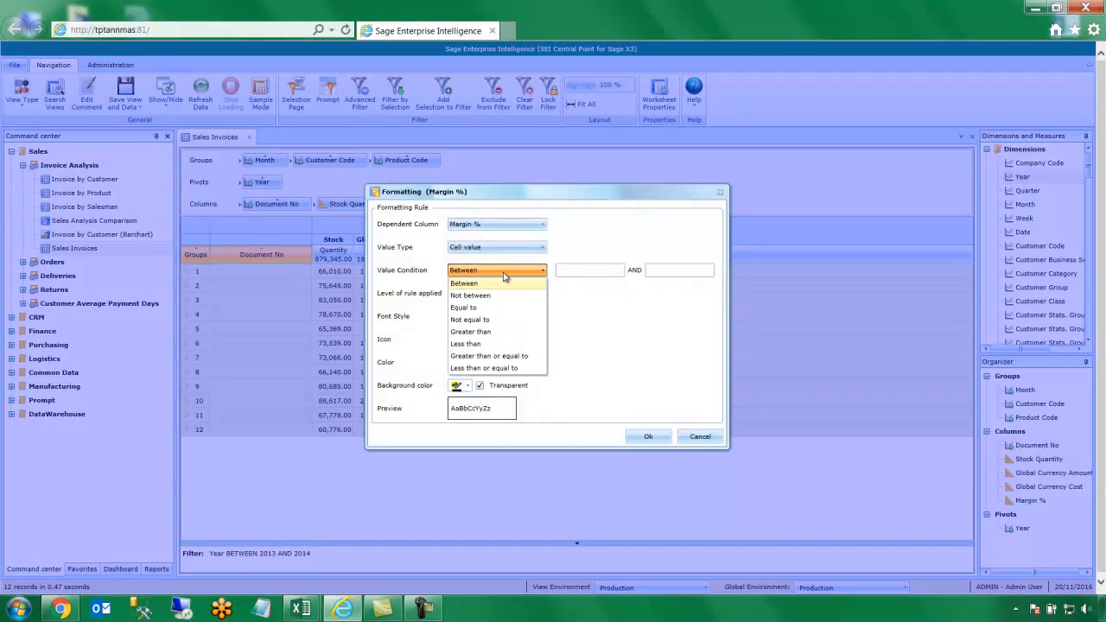
pyautogui.click(523, 364)
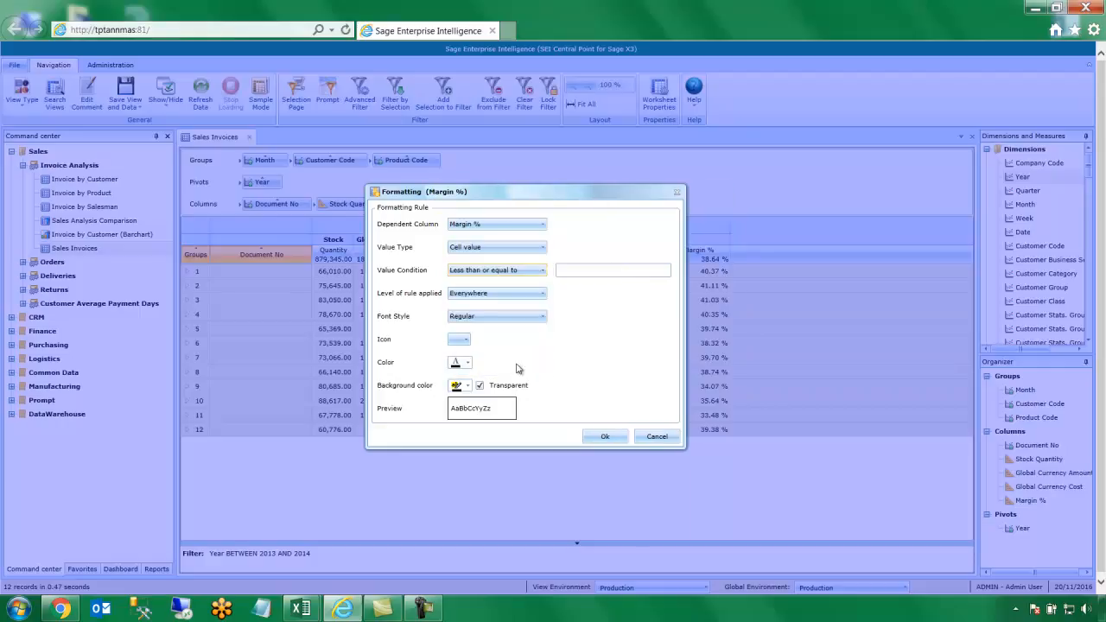
pyautogui.click(600, 272)
pyautogui.write('0.4')
pyautogui.click(467, 364)
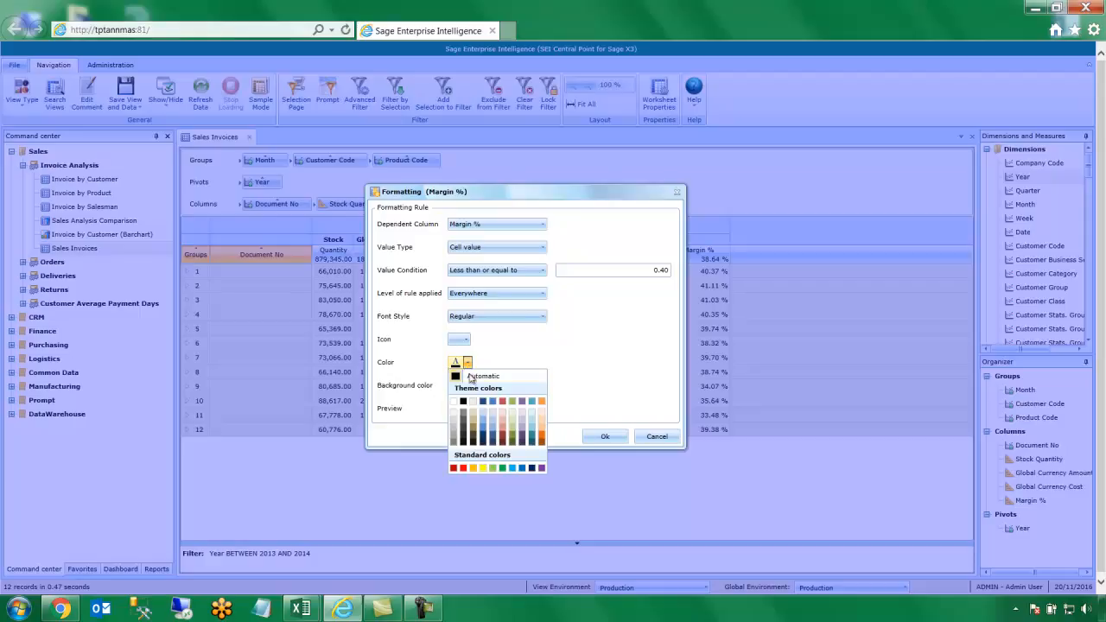
pyautogui.click(463, 469)
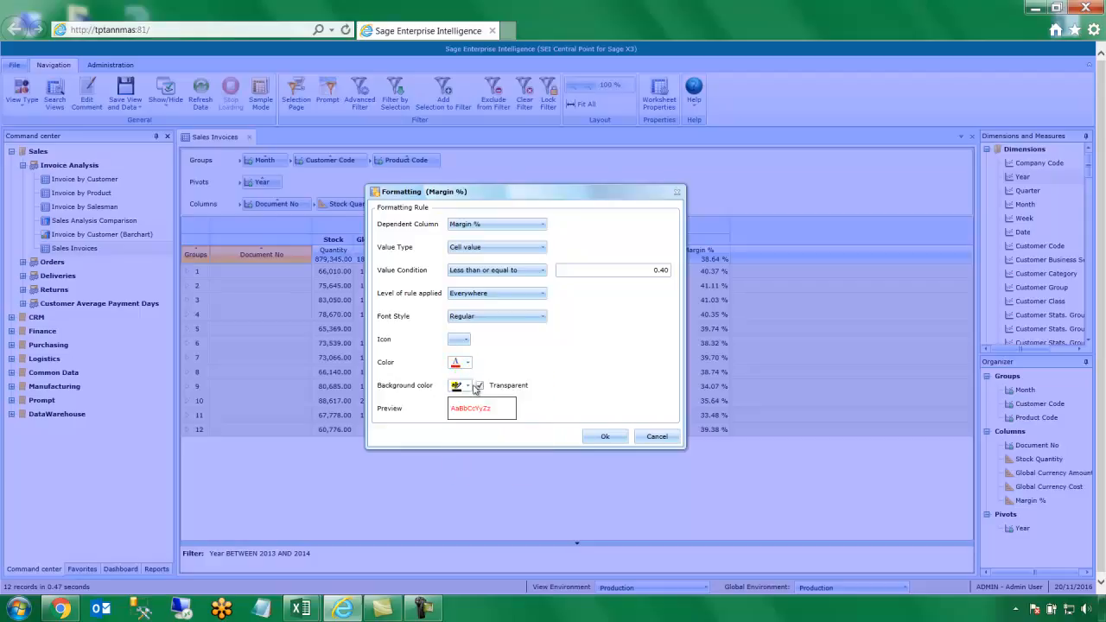
pyautogui.click(463, 340)
pyautogui.click(456, 378)
pyautogui.click(598, 437)
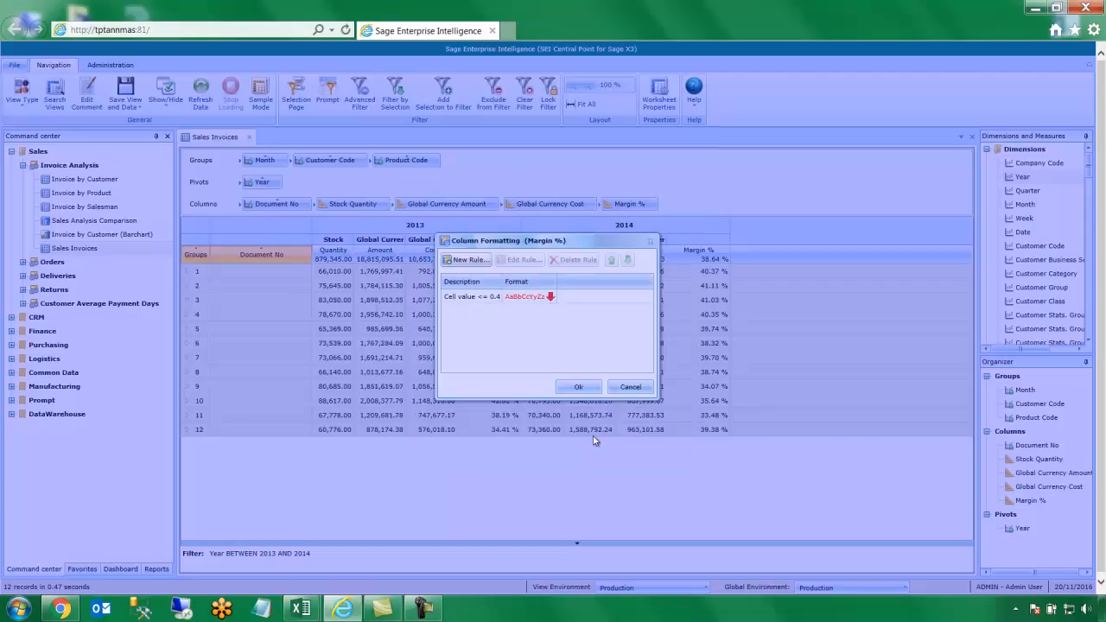
pyautogui.click(570, 389)
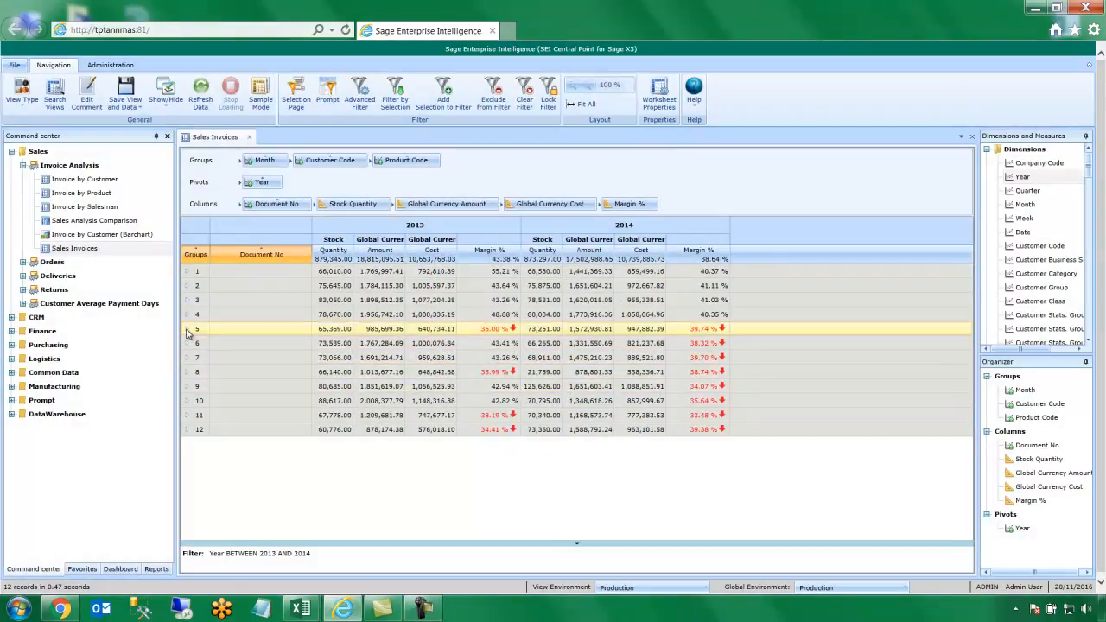
# Drop the Year pivot and Month grouping, leaving customers NA001–NA010 with combined totals
pyautogui.click(186, 332)
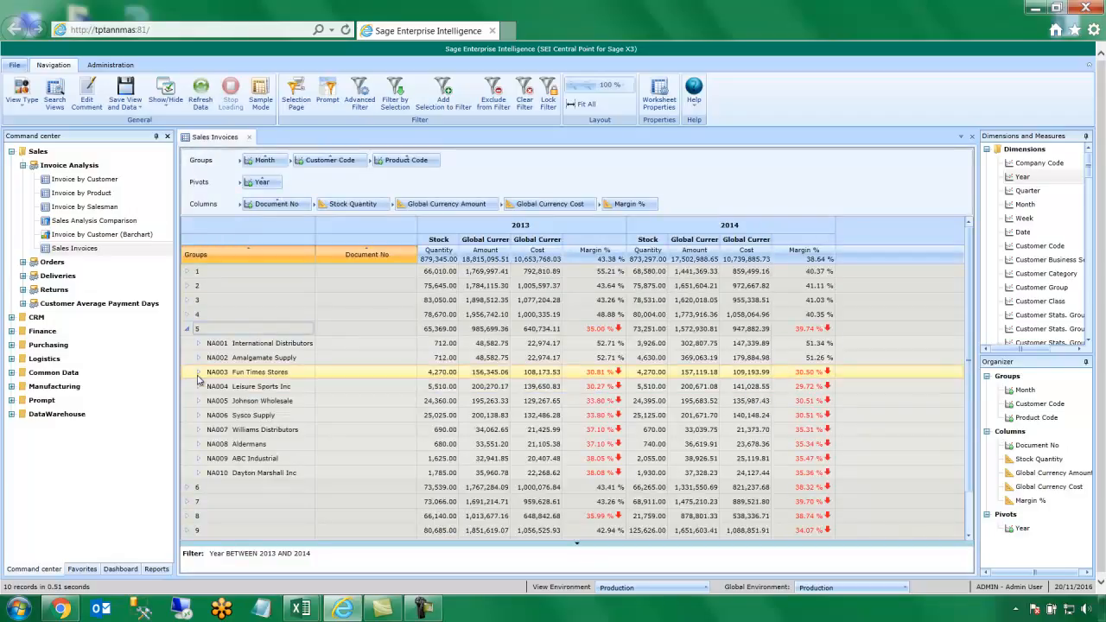
pyautogui.click(198, 375)
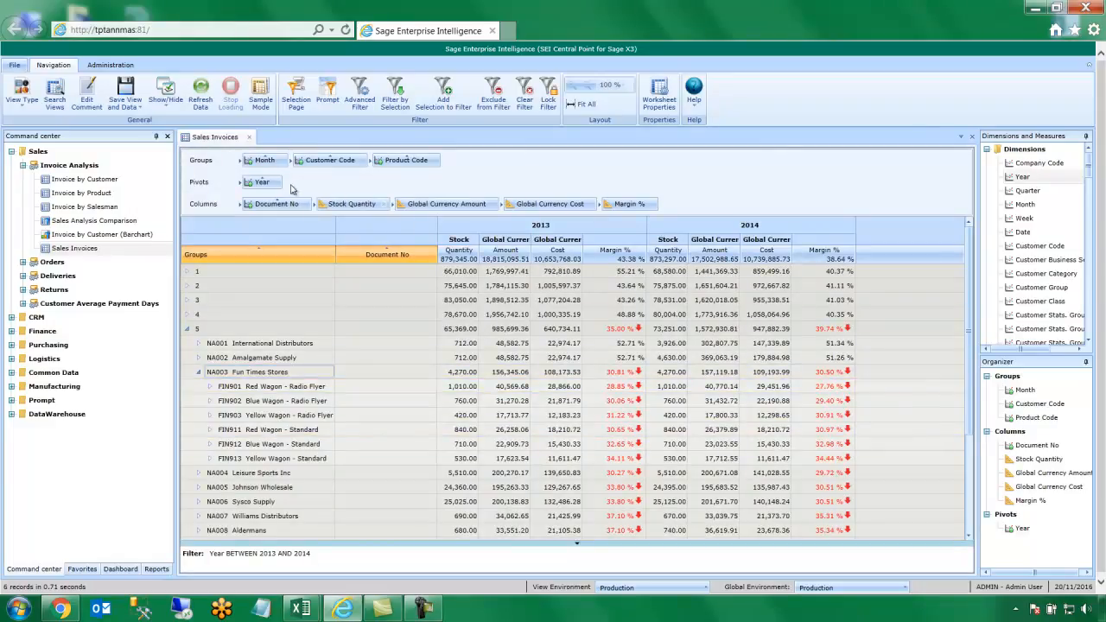
pyautogui.click(276, 182)
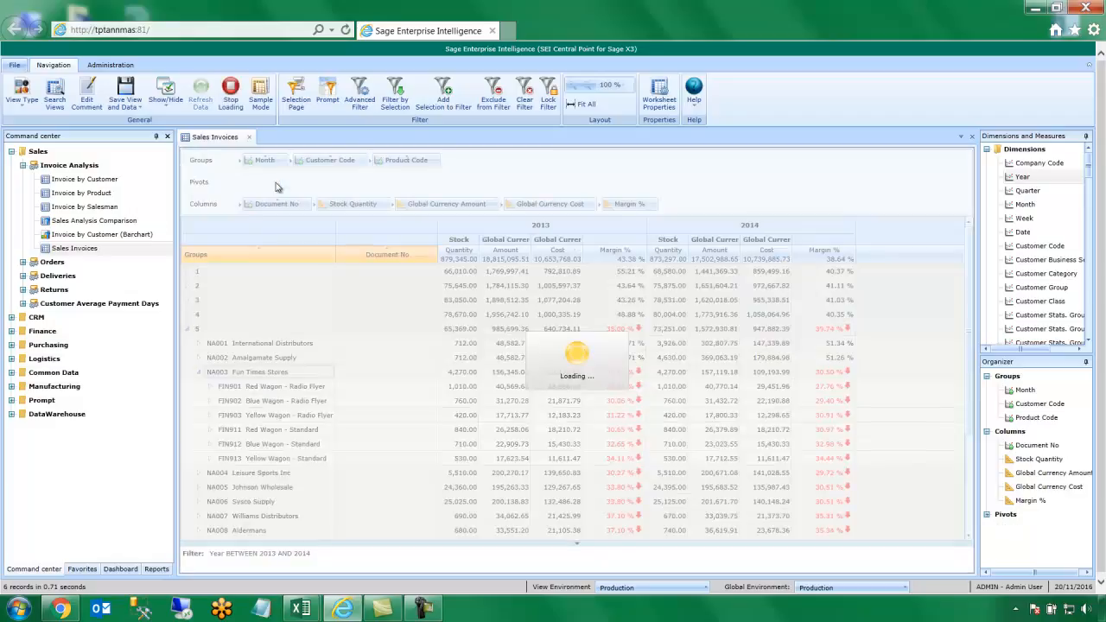
pyautogui.click(278, 162)
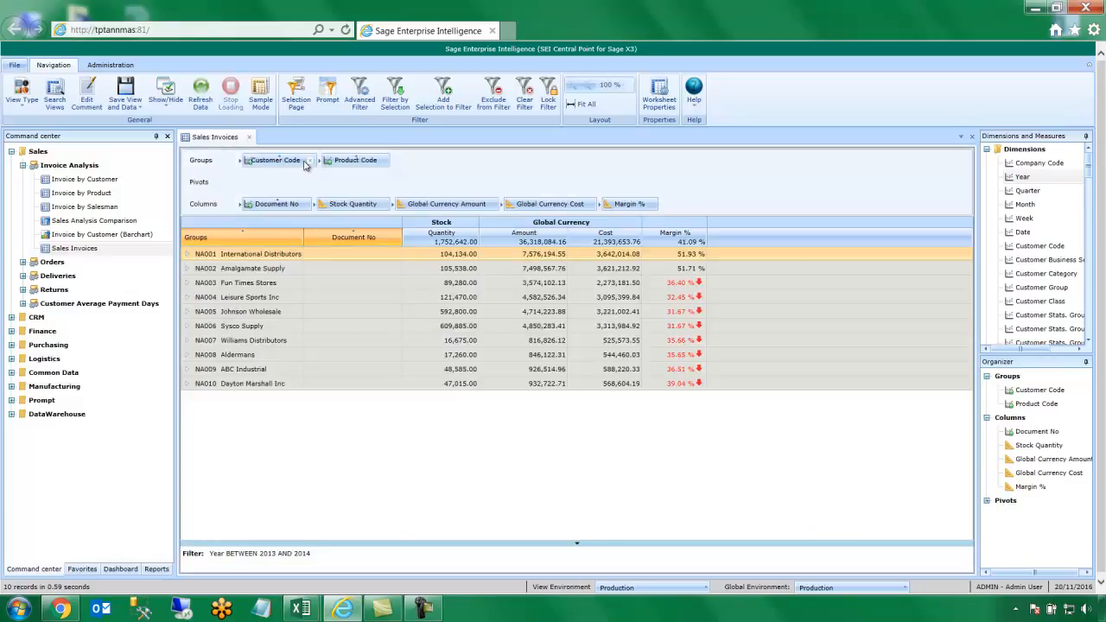
# Show only the top 5 customers by Global Currency Amount, descending, with the rest as Others
pyautogui.click(306, 163)
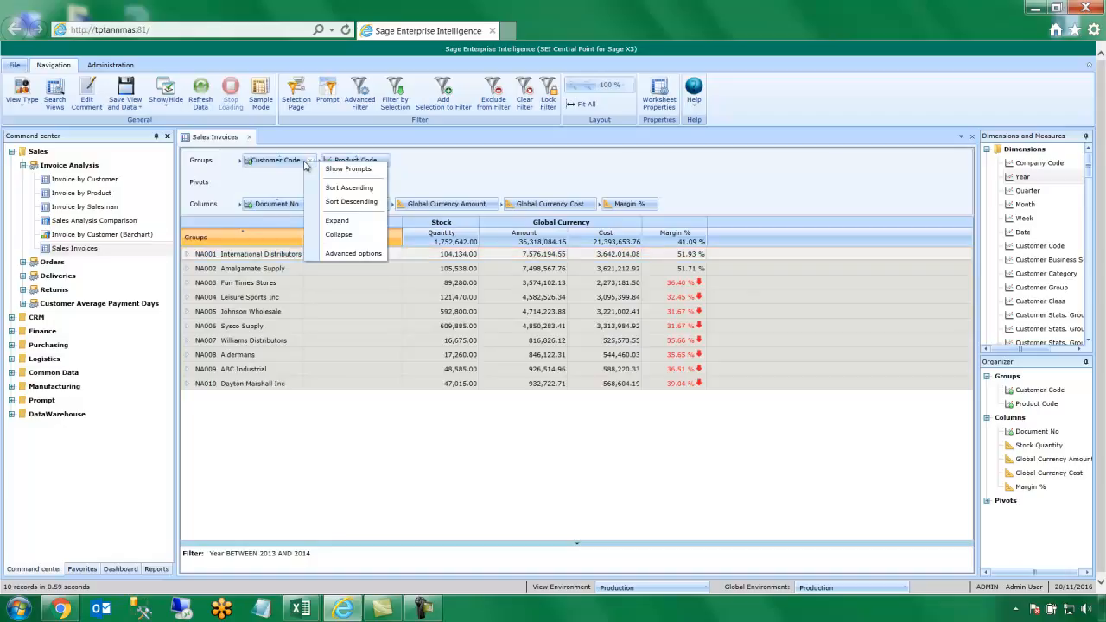
pyautogui.click(352, 255)
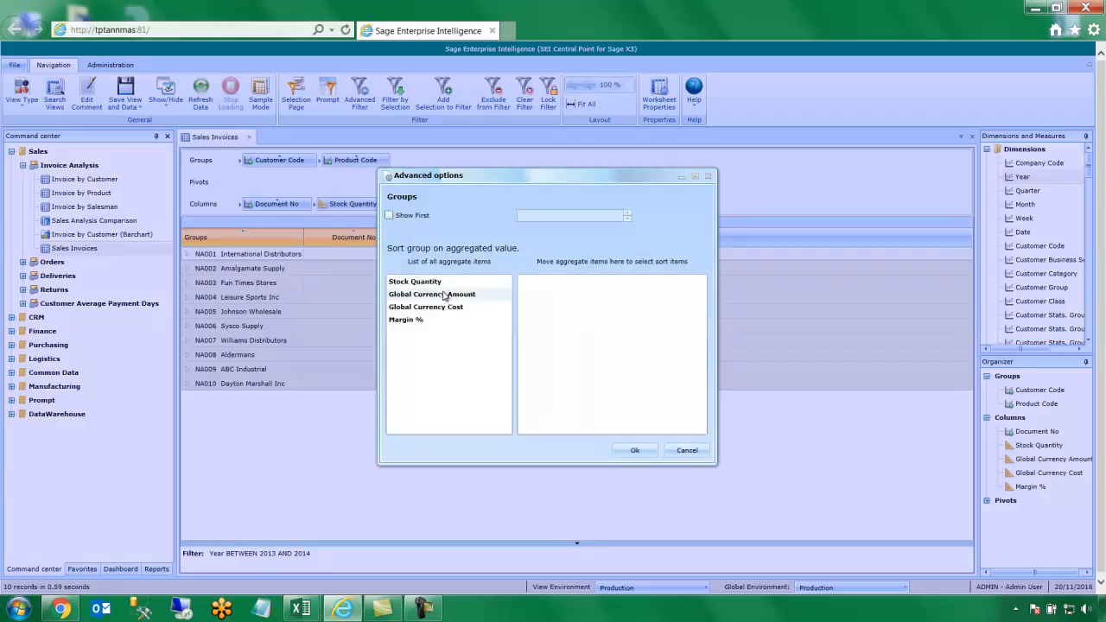
pyautogui.moveTo(486, 301); pyautogui.dragTo(597, 298)
pyautogui.click(662, 284)
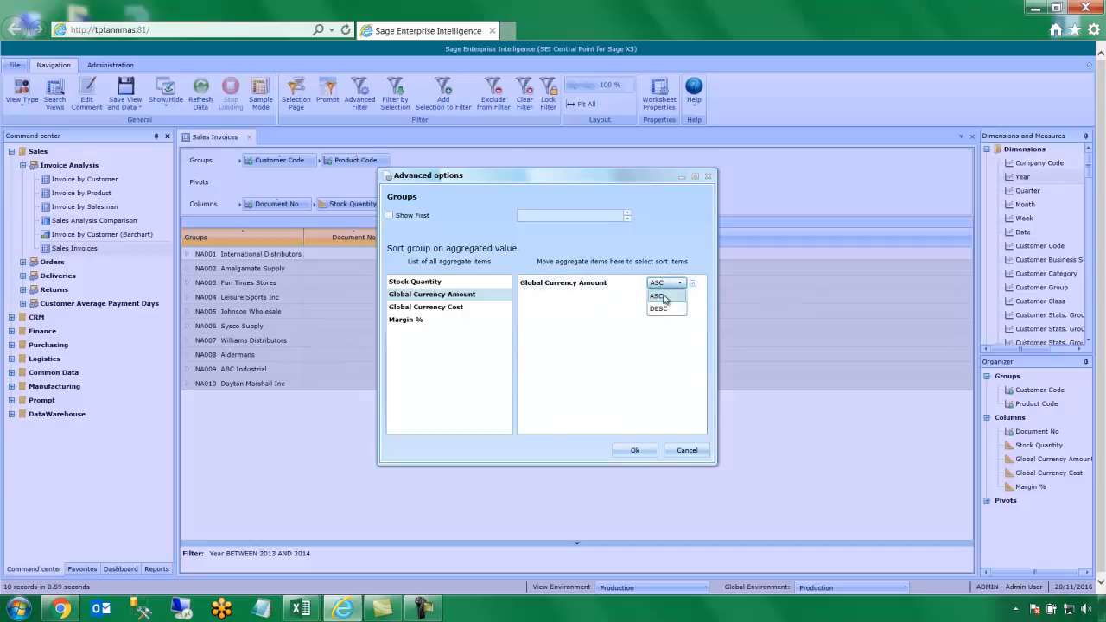
pyautogui.click(671, 309)
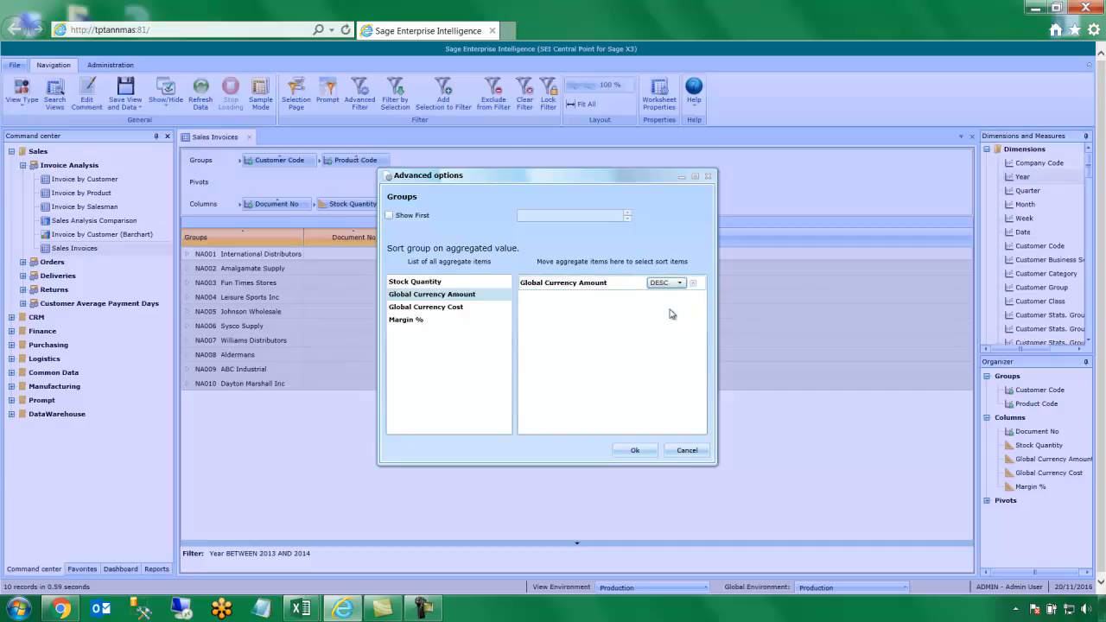
pyautogui.click(423, 218)
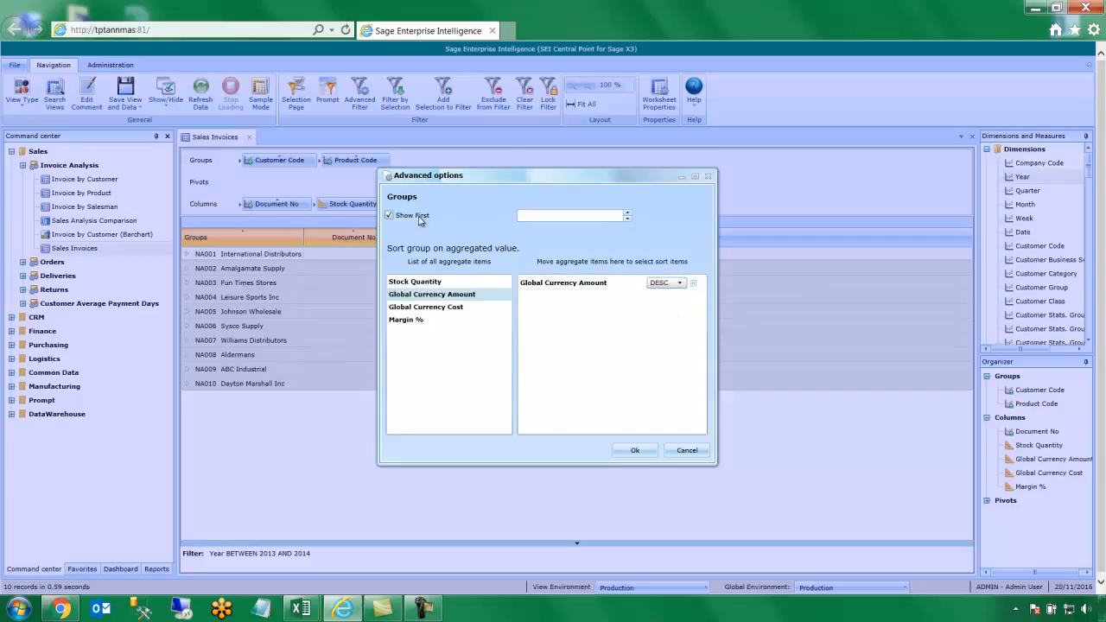
pyautogui.click(552, 219)
pyautogui.write('5')
pyautogui.click(635, 452)
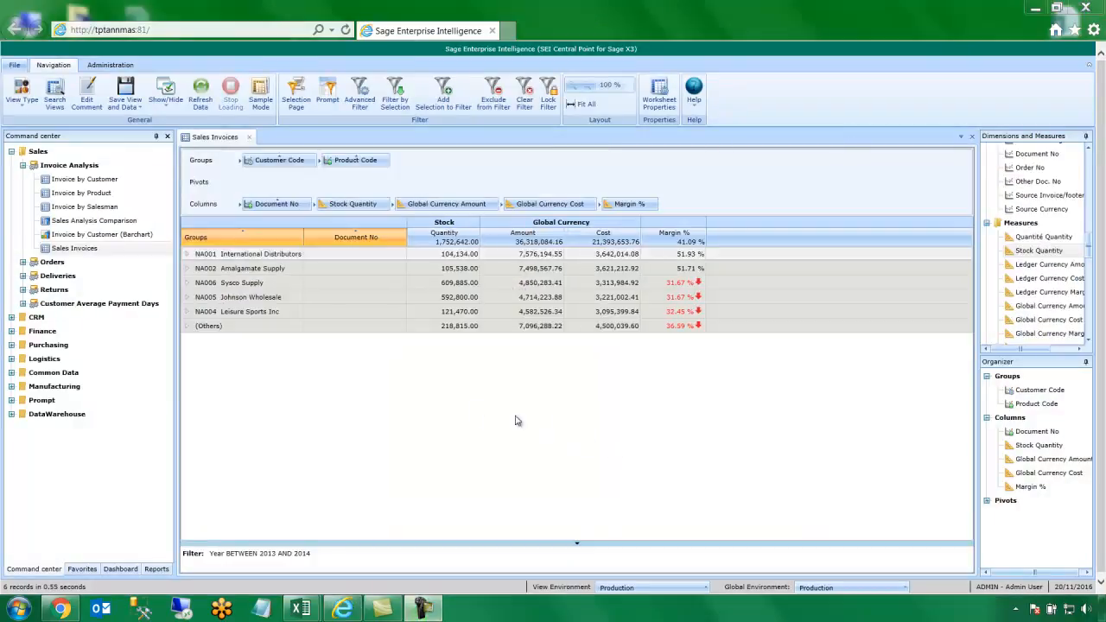
pyautogui.click(32, 106)
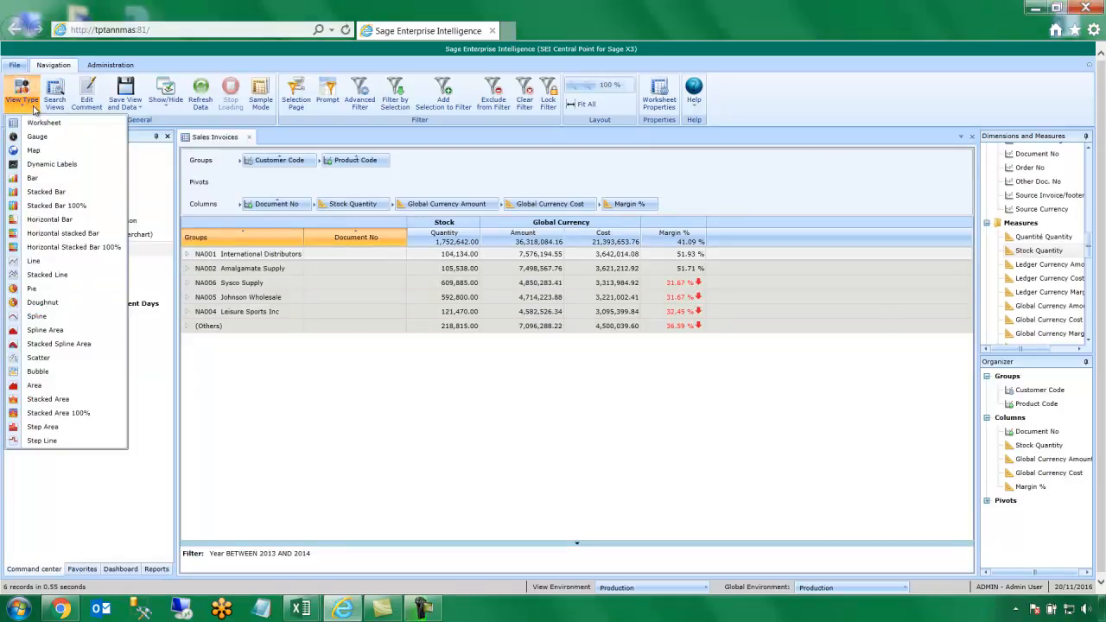
# Switch to a Bar chart, drill into Leisure Sports Inc and back, then zoom 150% and 100%
pyautogui.click(101, 180)
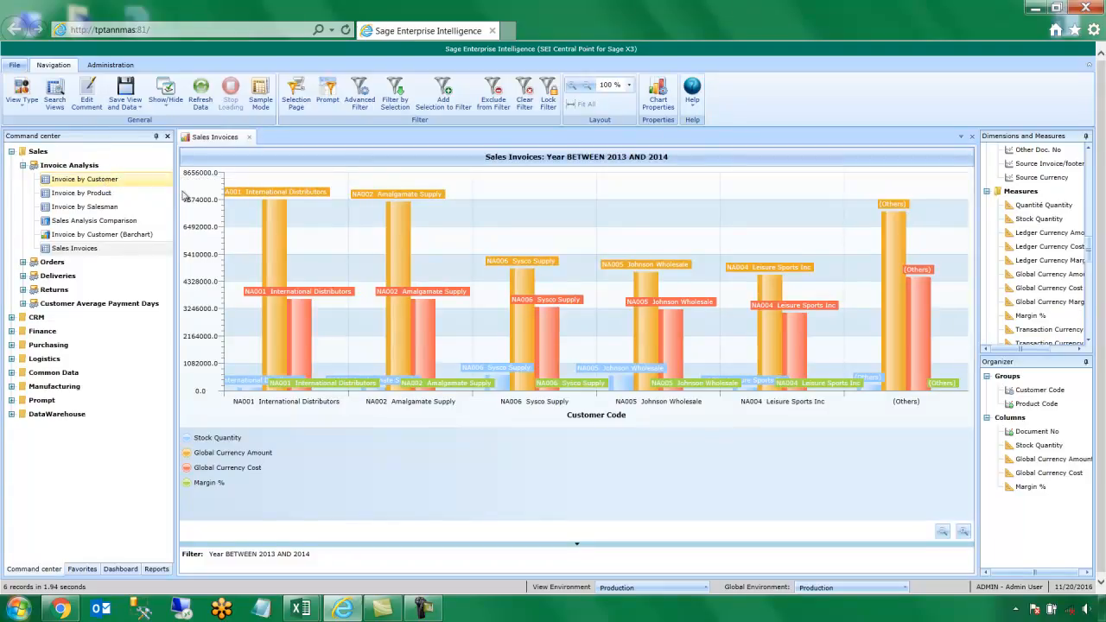
pyautogui.click(783, 295)
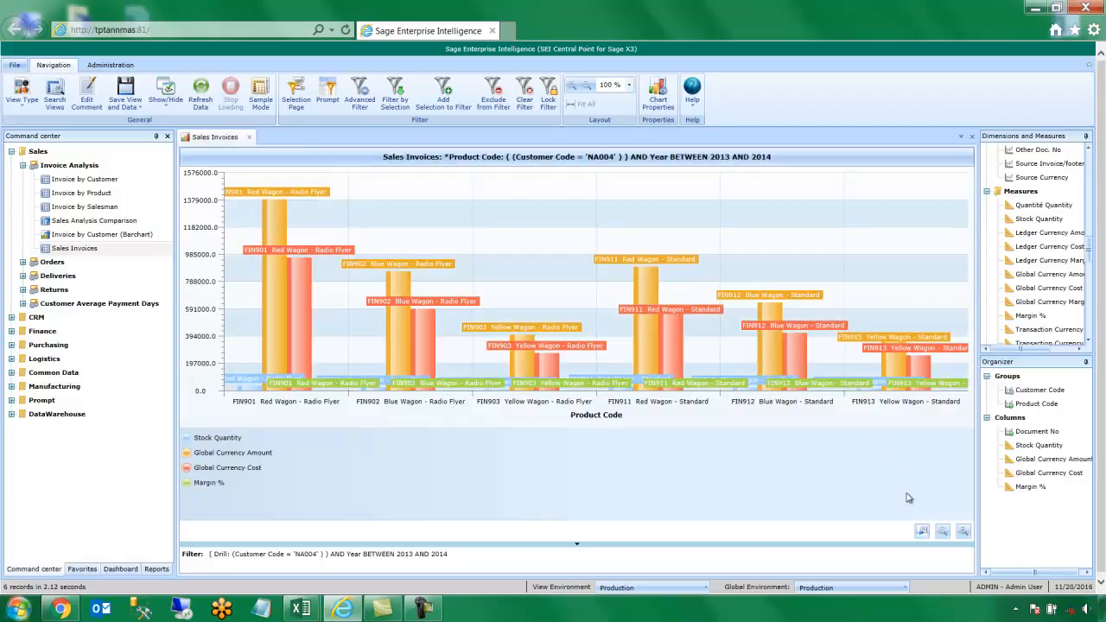
pyautogui.click(921, 533)
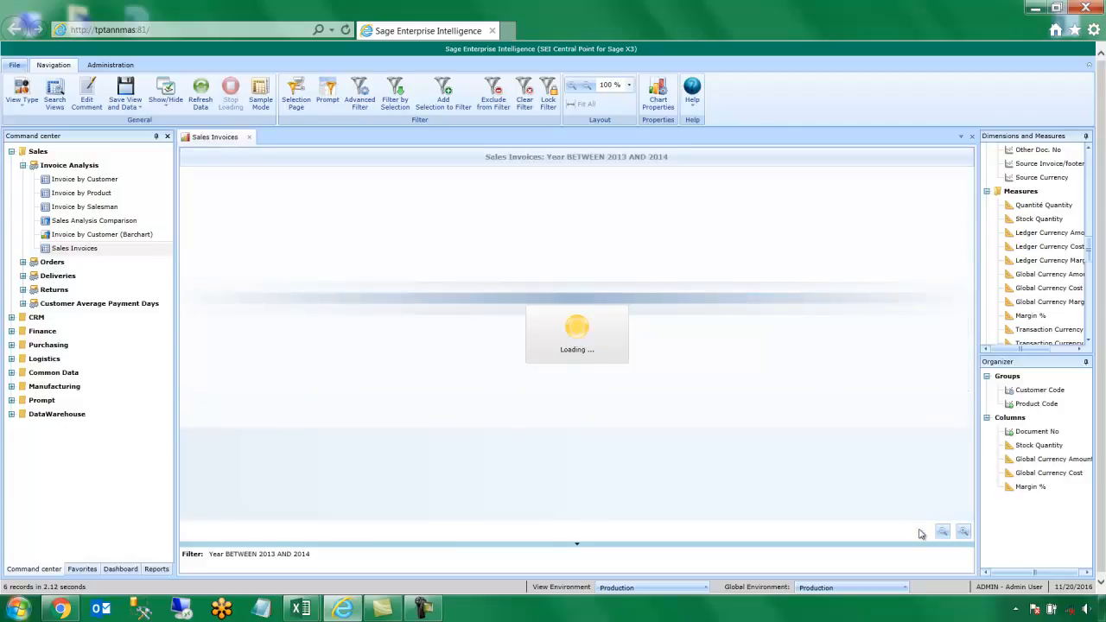
pyautogui.click(963, 532)
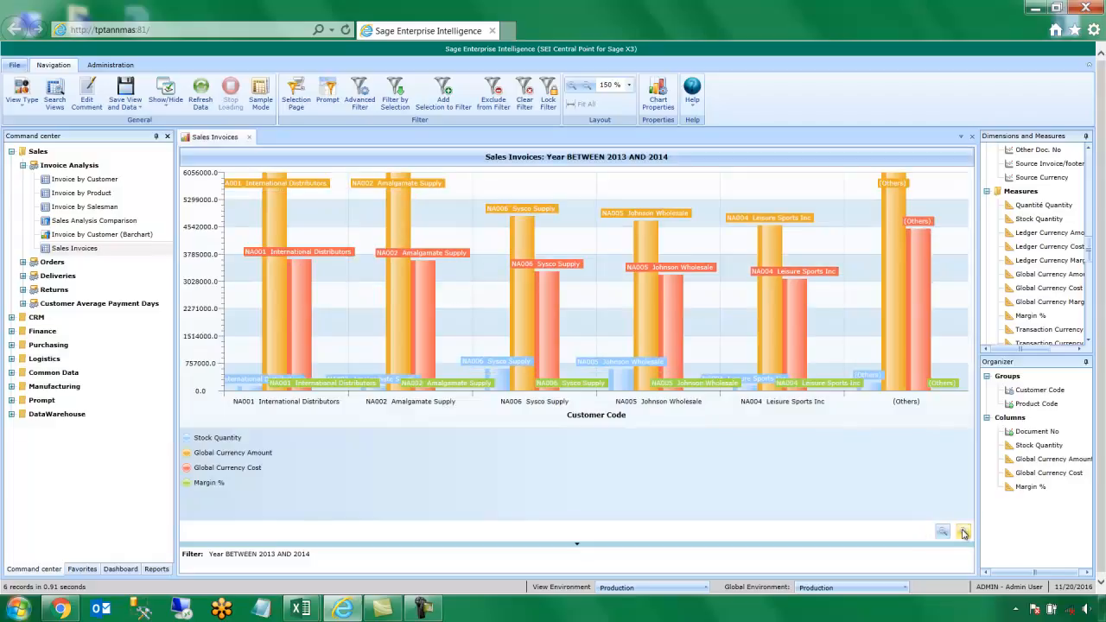
pyautogui.click(943, 532)
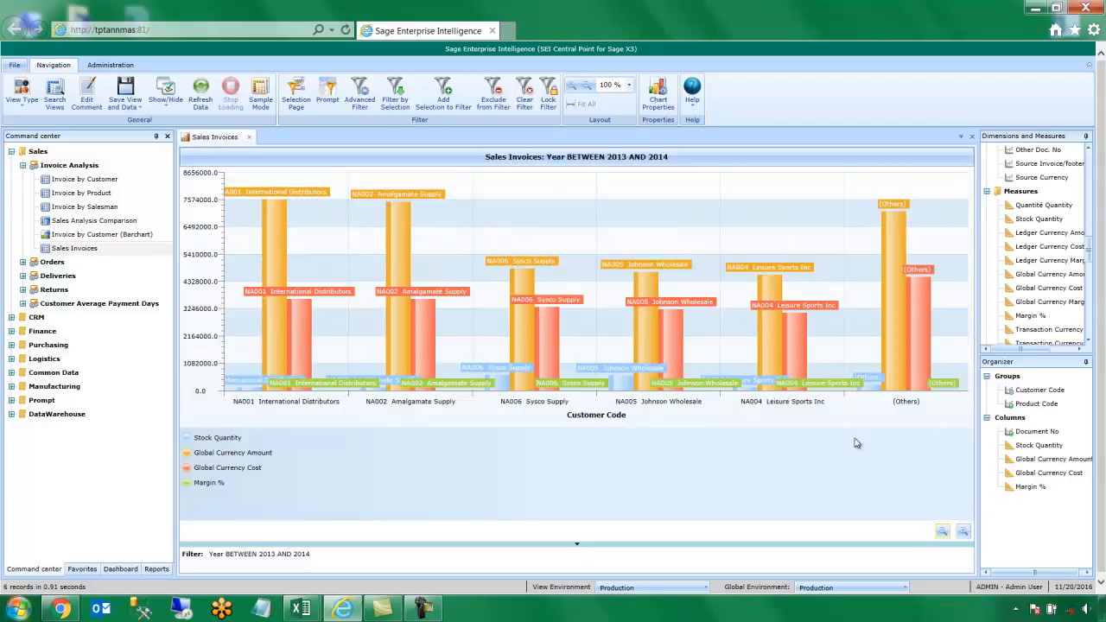
# Set the bar chart's label type to Value, reduce the legend size, and show the Dashboard list
pyautogui.click(673, 101)
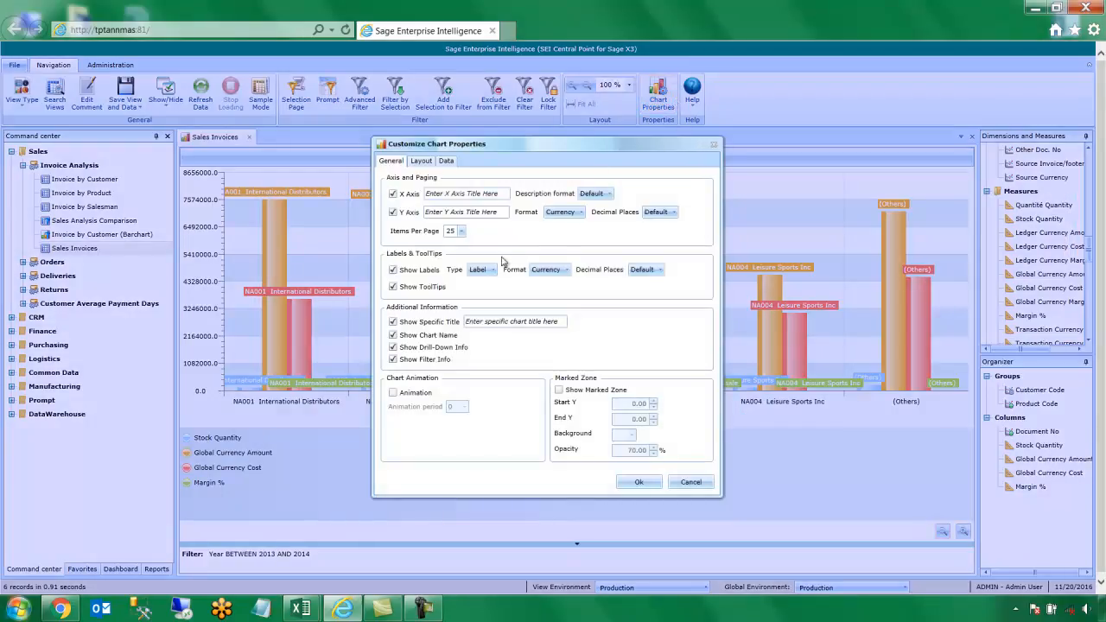
pyautogui.click(489, 270)
pyautogui.click(495, 287)
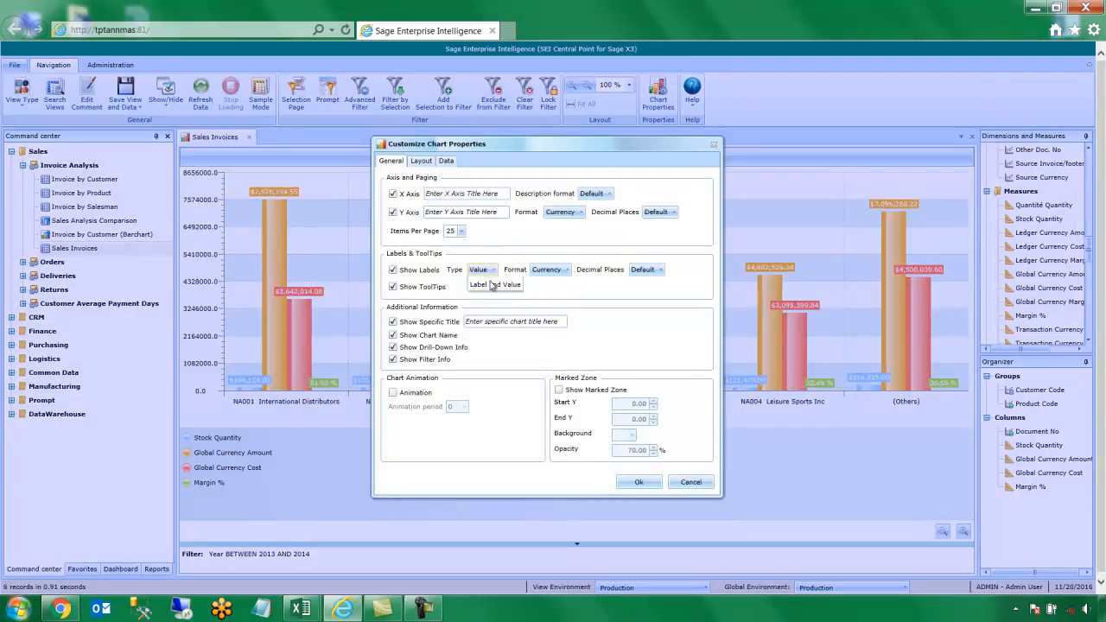
pyautogui.click(422, 162)
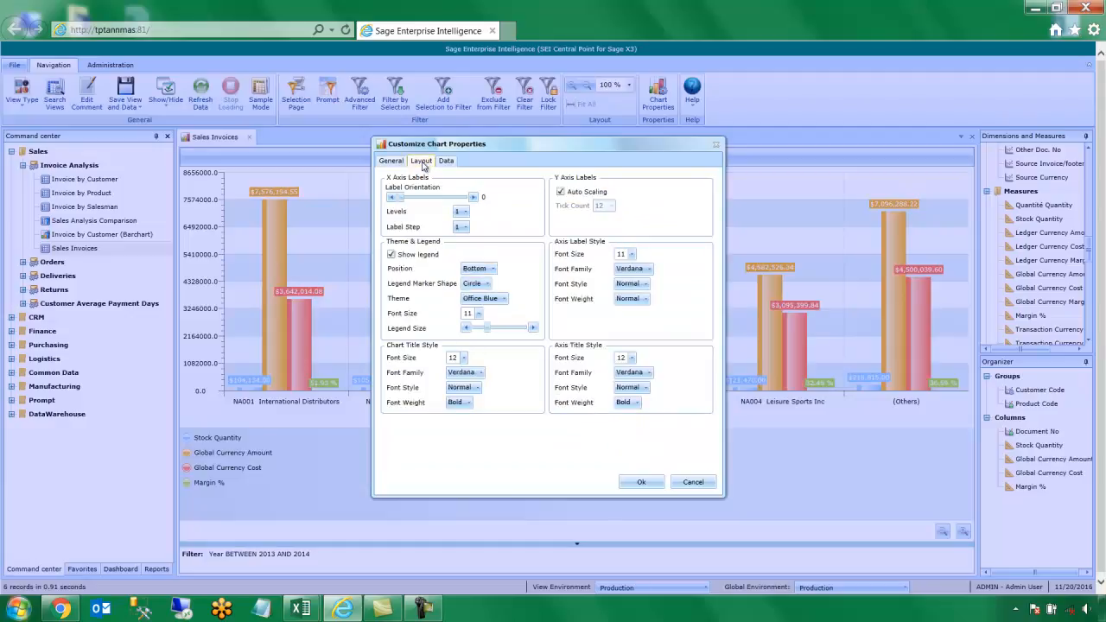
pyautogui.click(467, 330)
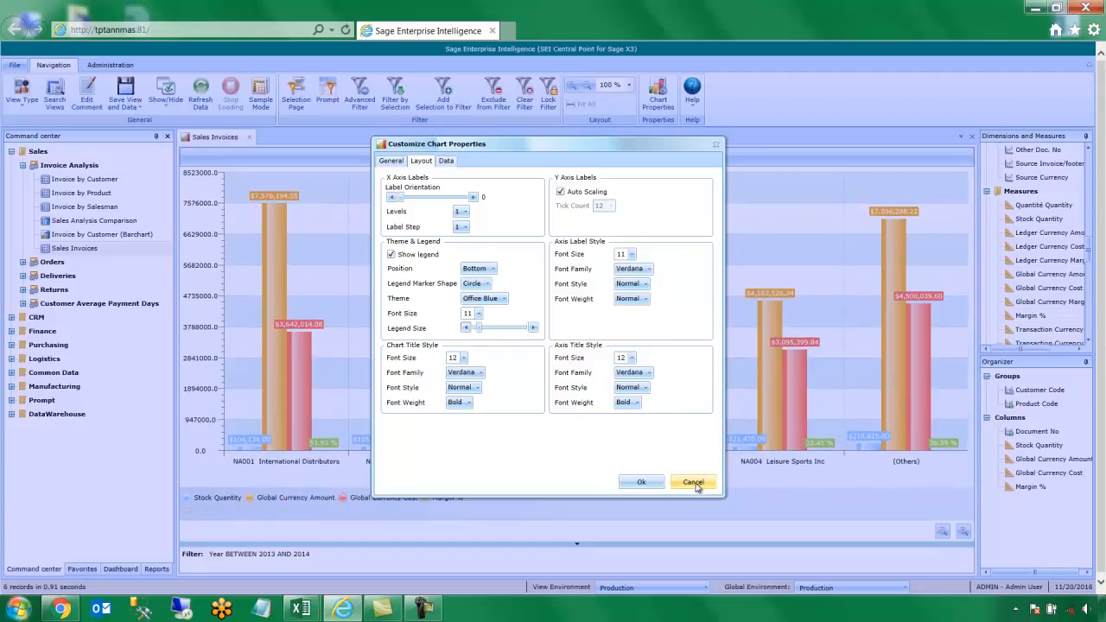
pyautogui.click(642, 482)
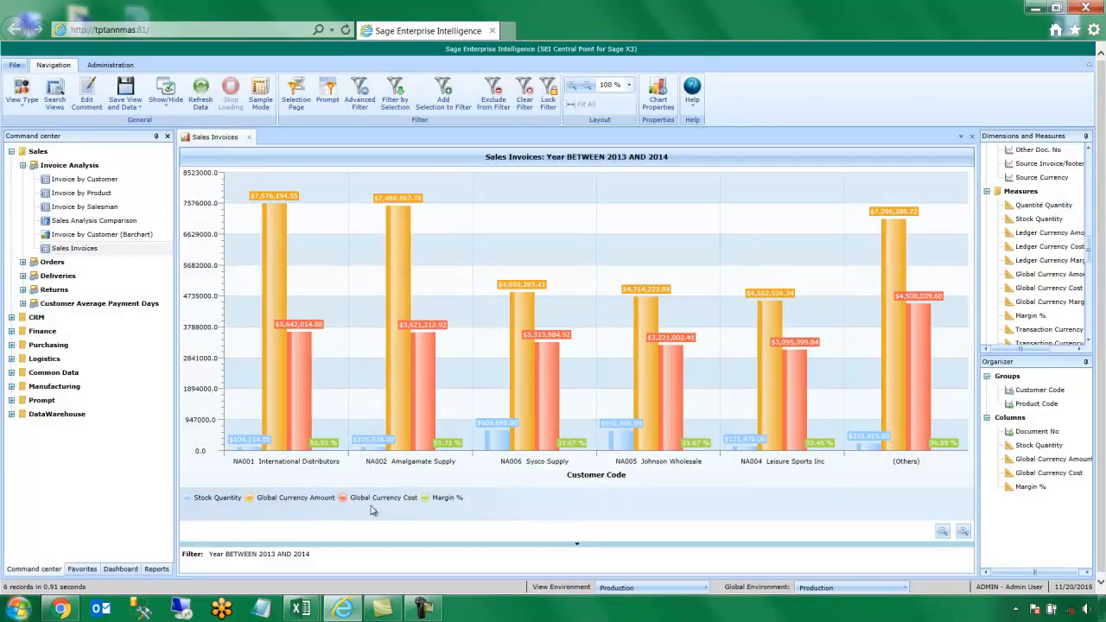
pyautogui.click(121, 569)
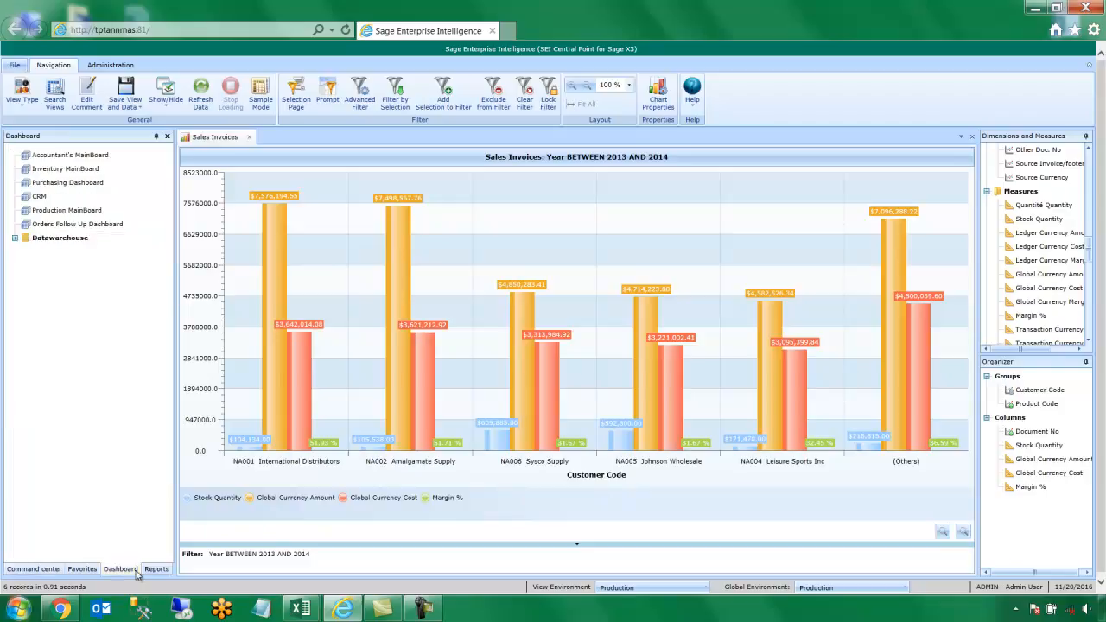
# Open Accountant's MainBoard and filter it with the GP Fiscal Year 1 tile
pyautogui.doubleClick(91, 159)
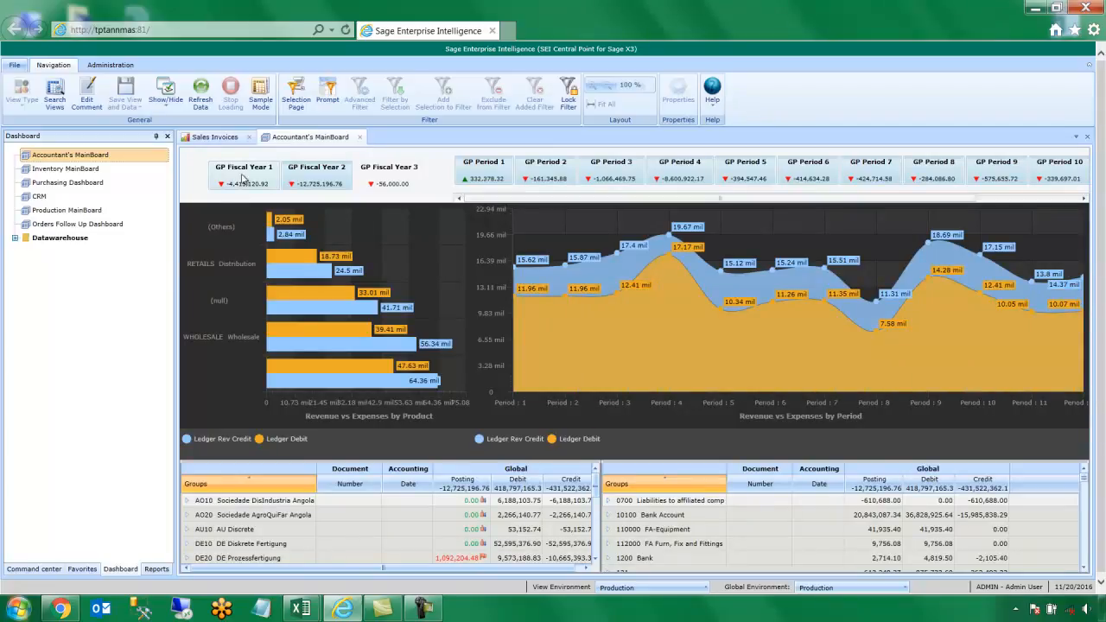
pyautogui.moveTo(298, 273)
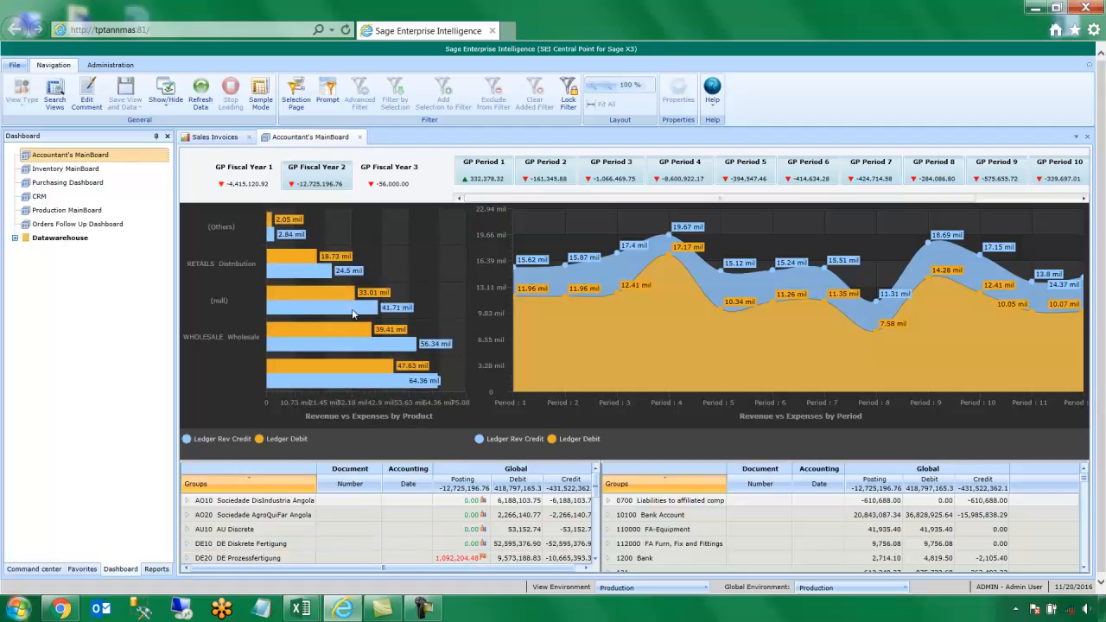
pyautogui.click(243, 177)
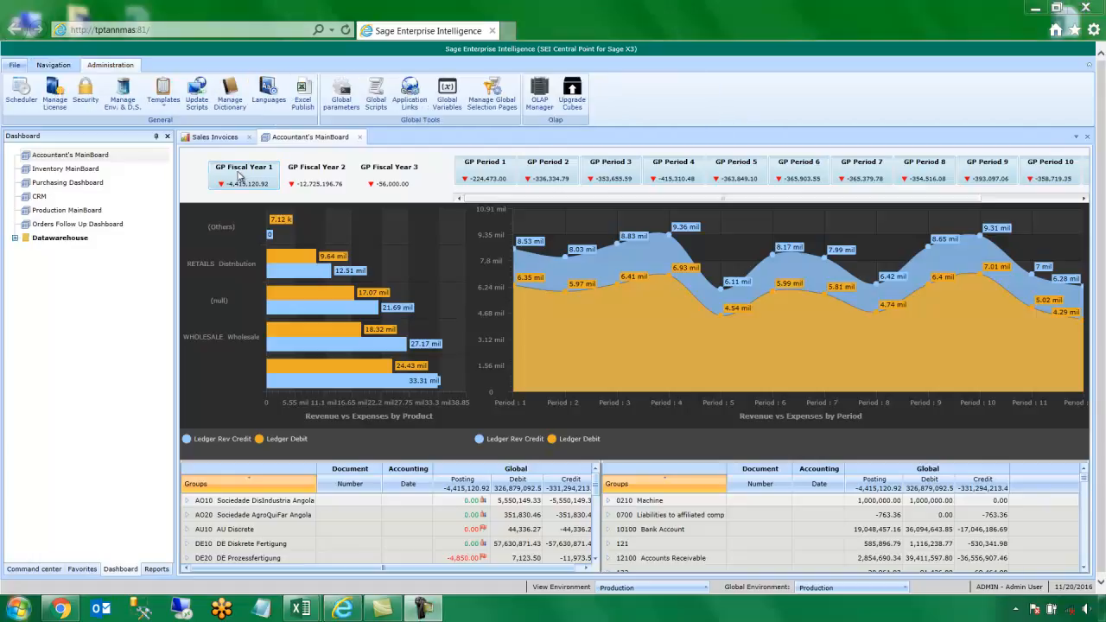
# Enable 'Open file after export' under File > Export, then return to Accountant's MainBoard
pyautogui.click(20, 67)
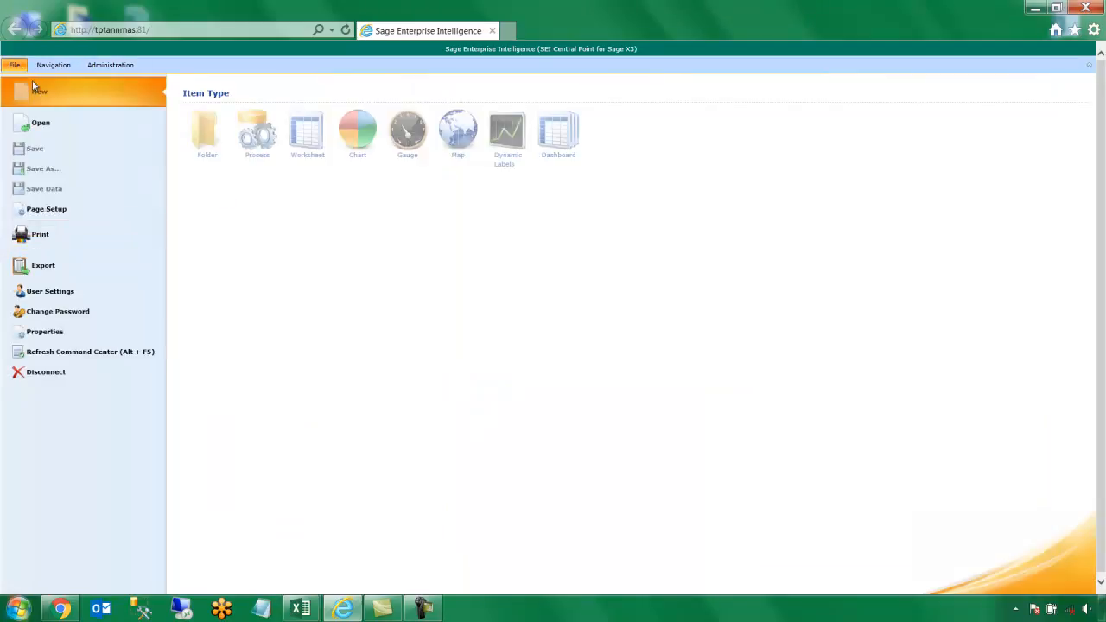
pyautogui.click(83, 276)
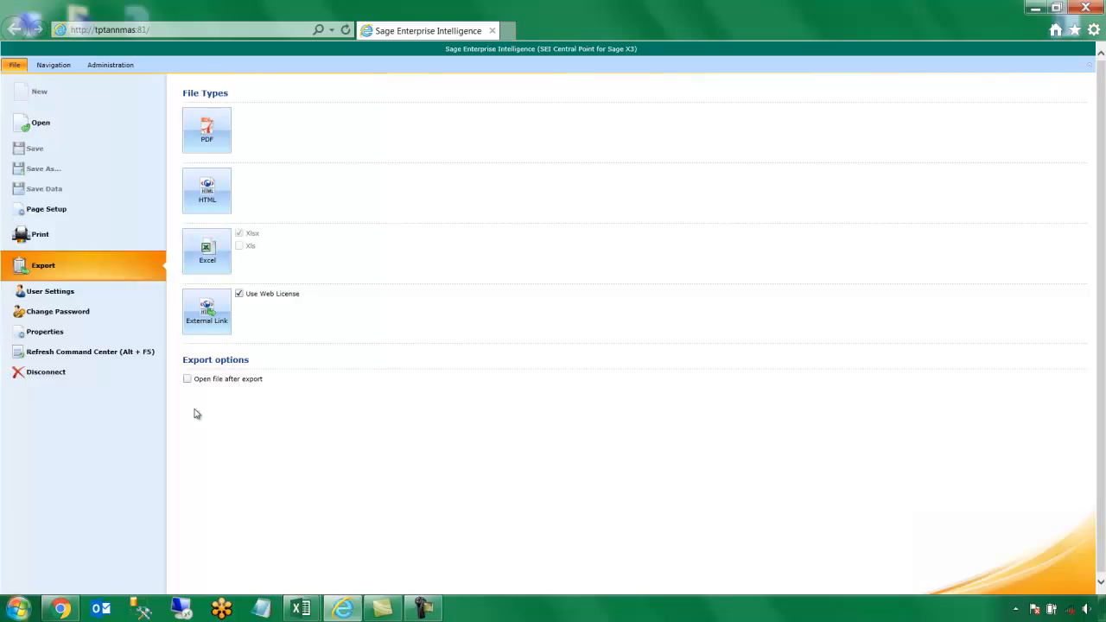
pyautogui.click(187, 381)
pyautogui.click(52, 66)
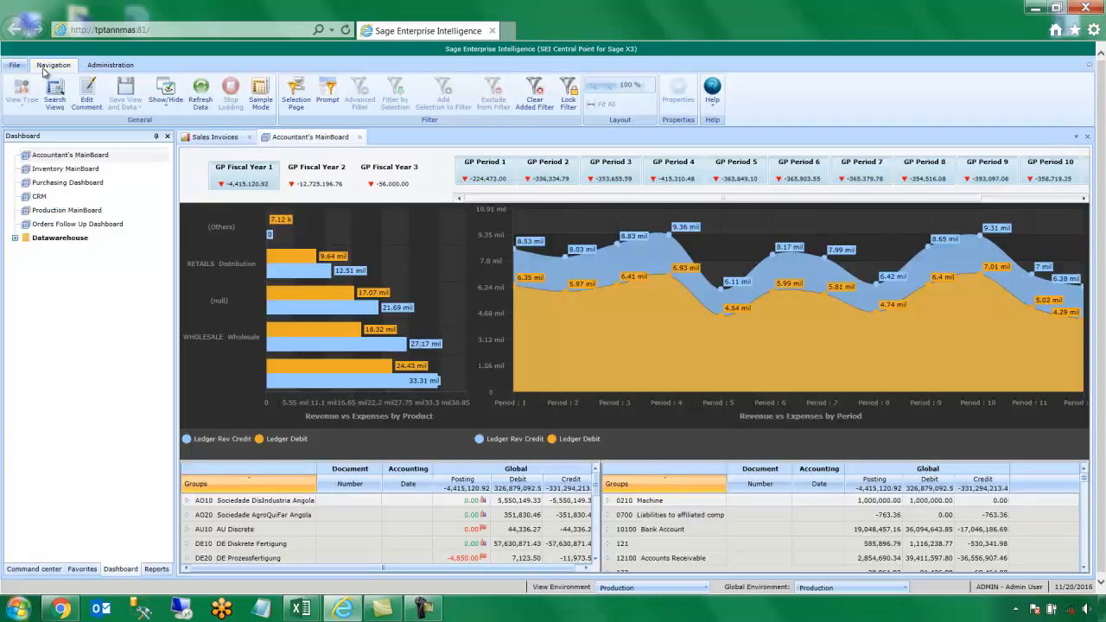
# Start a distribution subscription for Accountant's MainBoard, keeping the Export and email action
pyautogui.rightClick(126, 161)
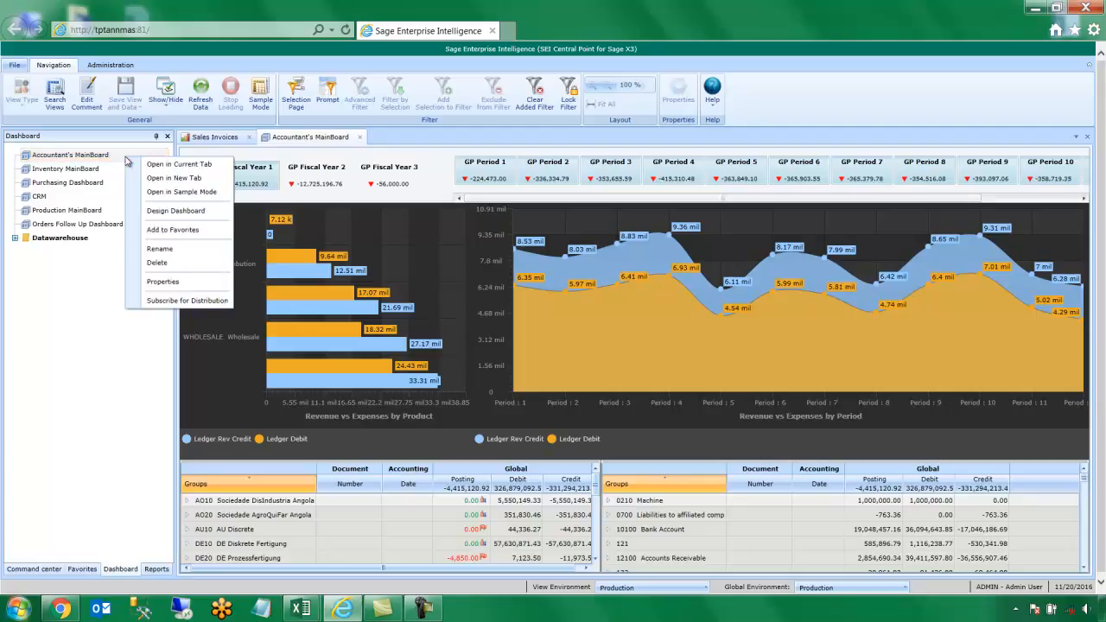
pyautogui.click(189, 303)
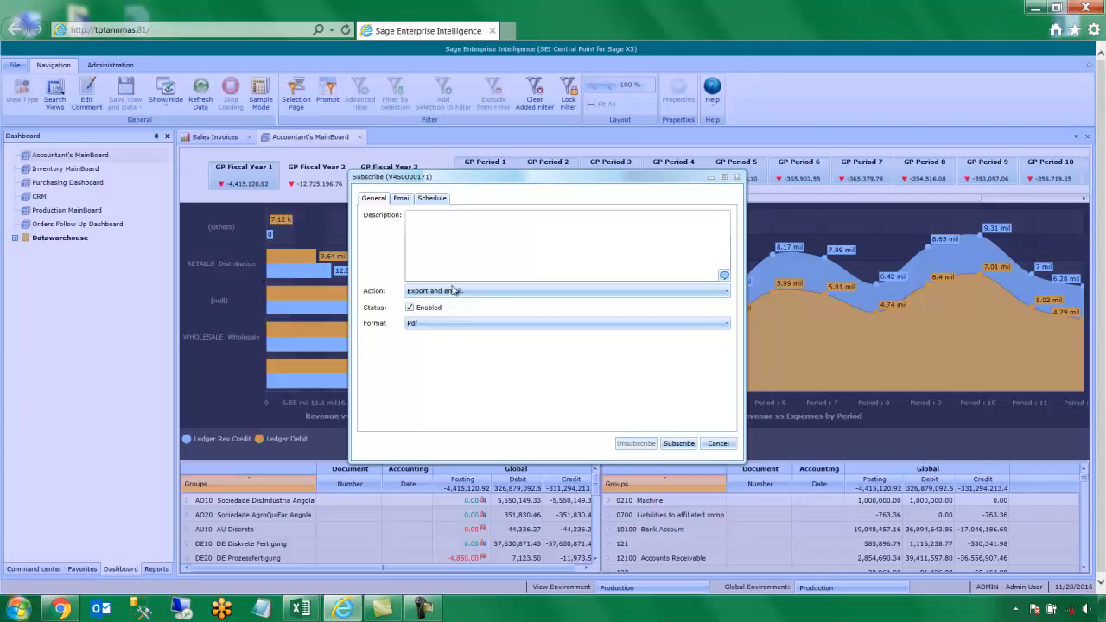
pyautogui.click(498, 296)
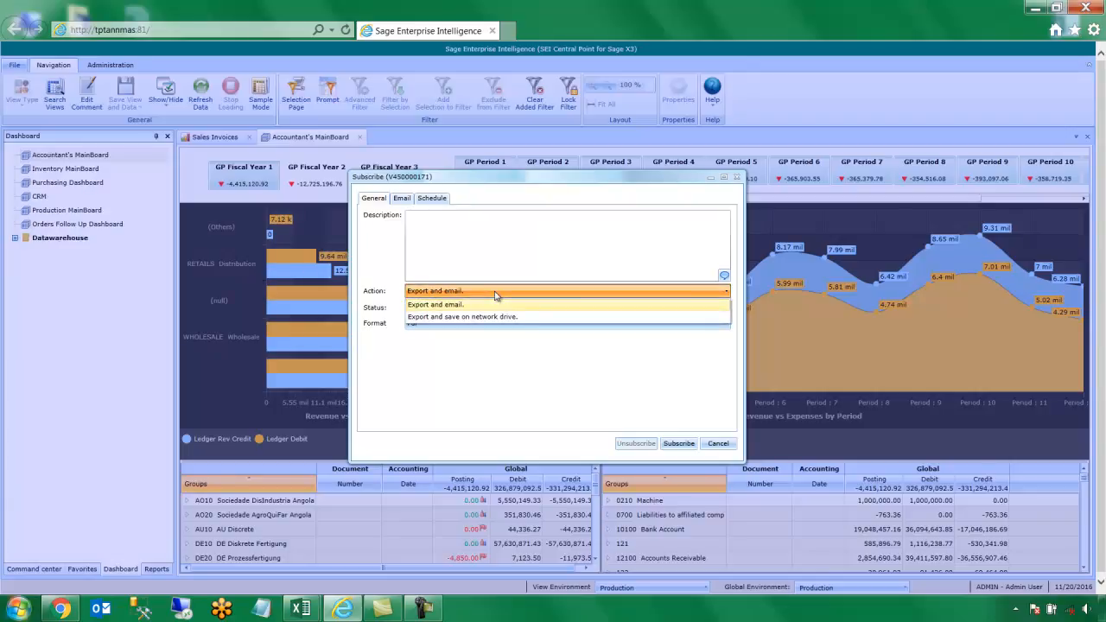
pyautogui.click(497, 300)
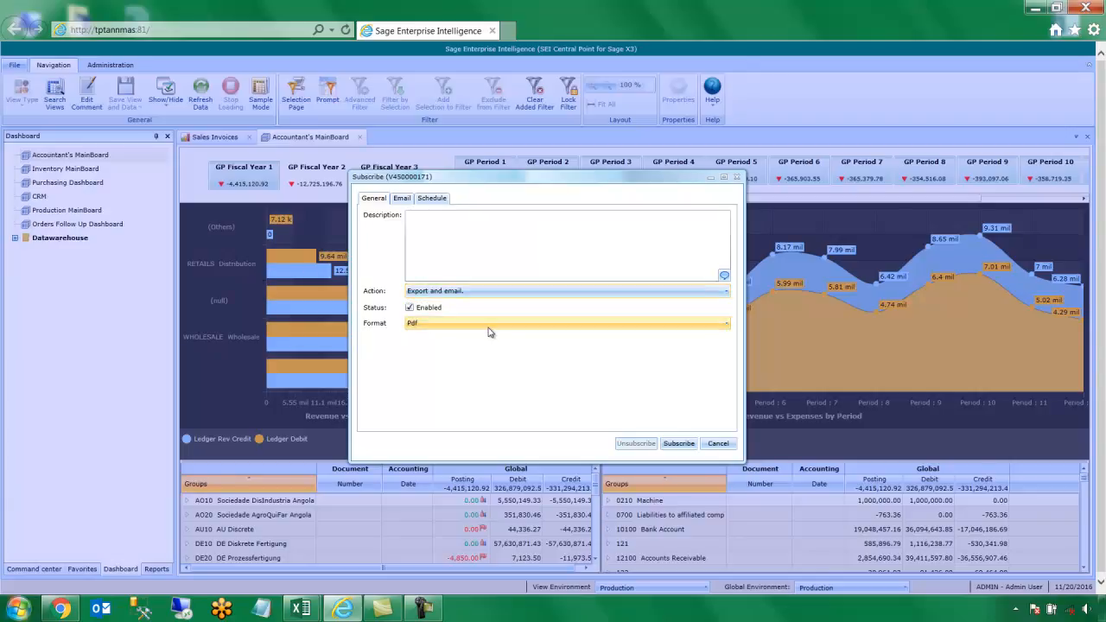
pyautogui.click(407, 200)
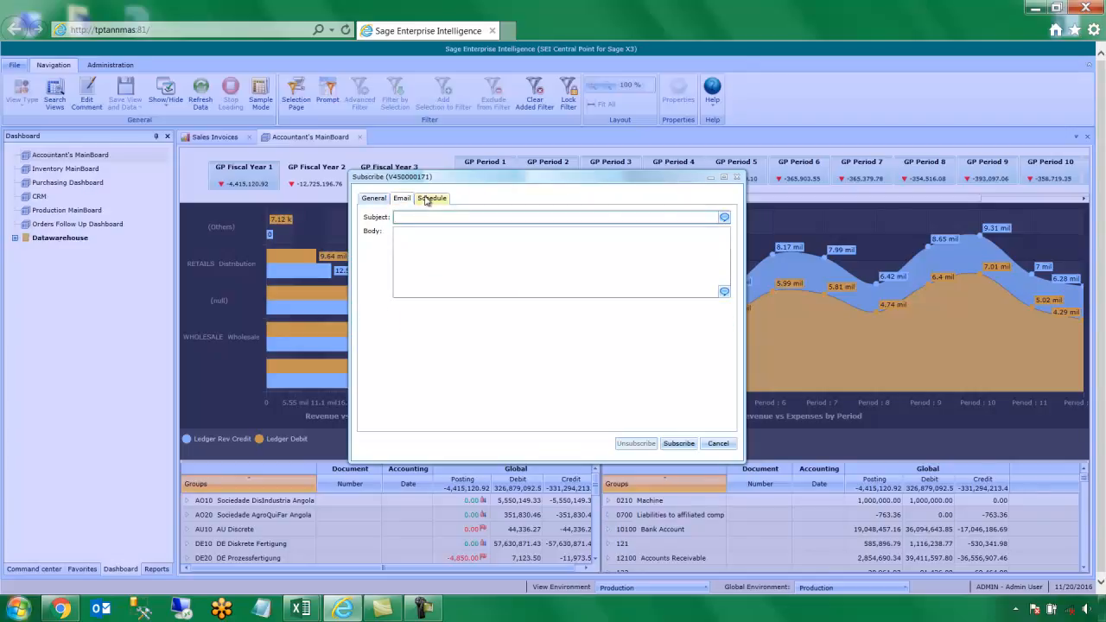
pyautogui.click(427, 201)
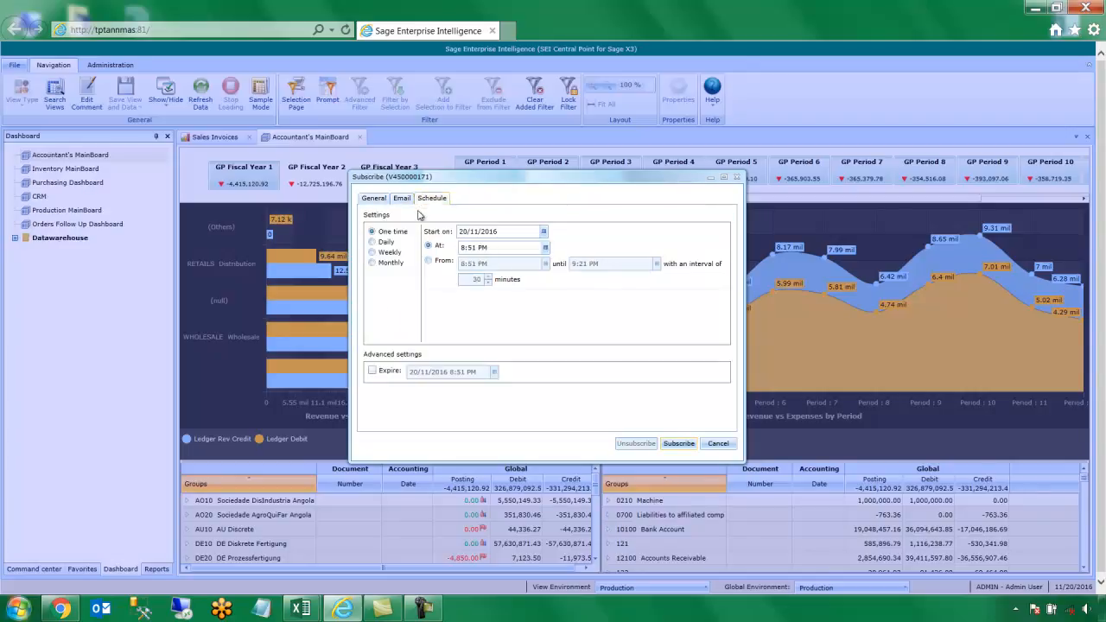
# Schedule it weekly, every 2 weeks on Wednesday, save it, and show the Administration tools
pyautogui.click(395, 255)
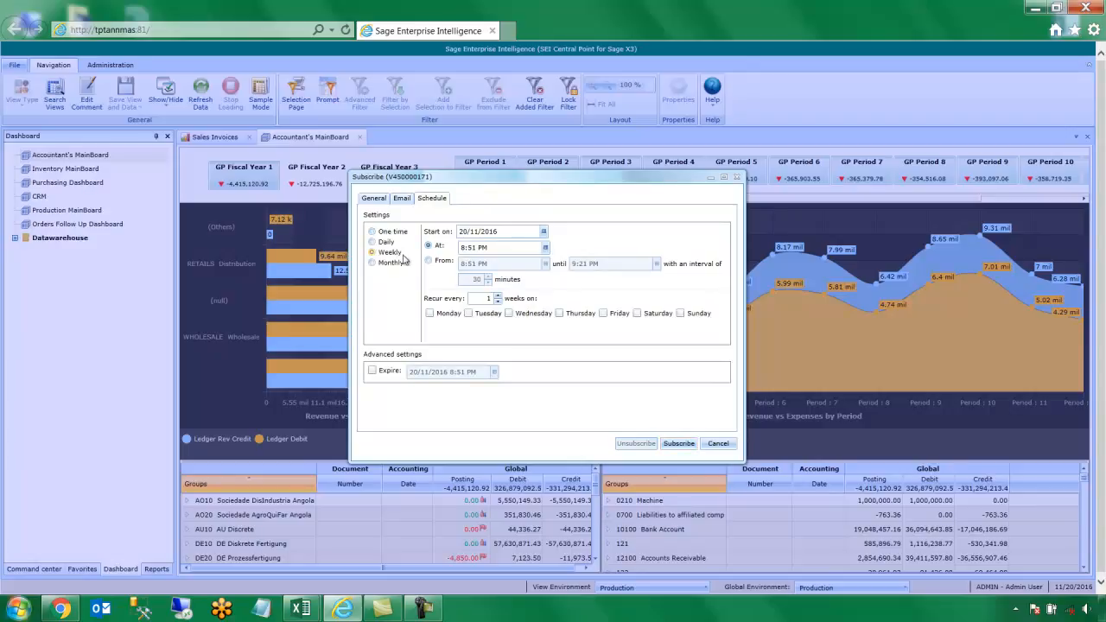
pyautogui.click(497, 296)
pyautogui.click(509, 314)
pyautogui.click(678, 444)
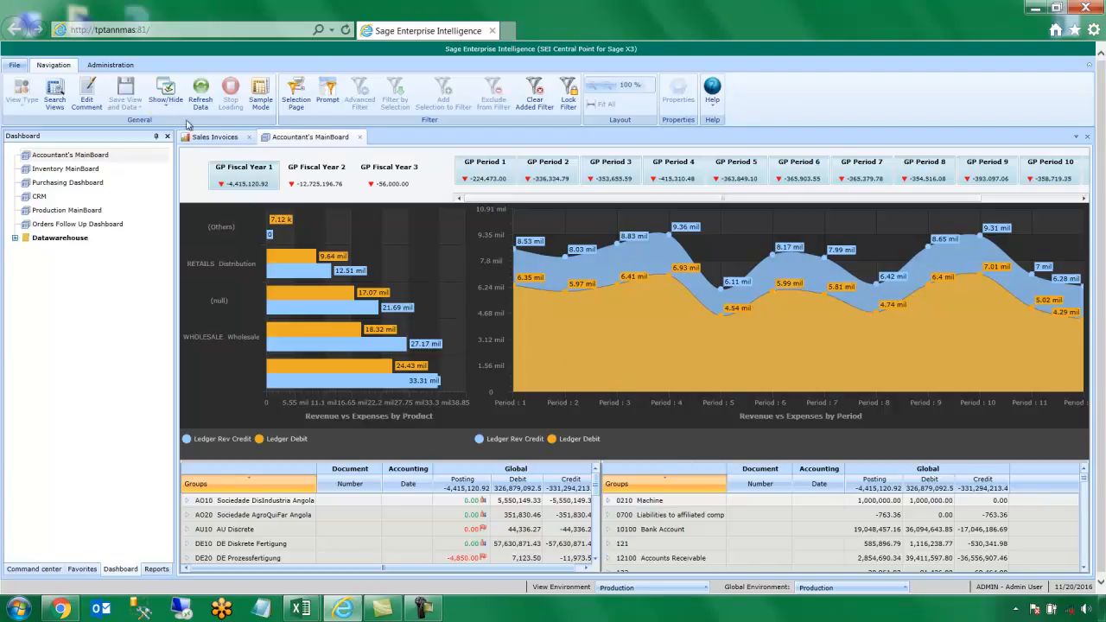
pyautogui.click(122, 70)
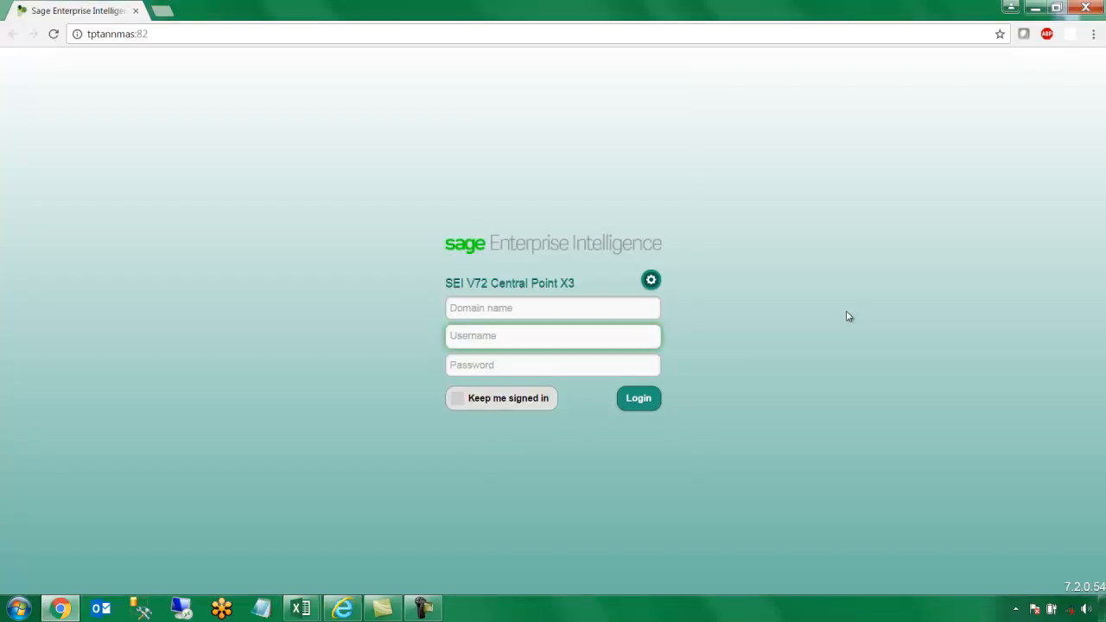
# Sign in to the SEI web client with the user name and password
pyautogui.write('ADMIN')
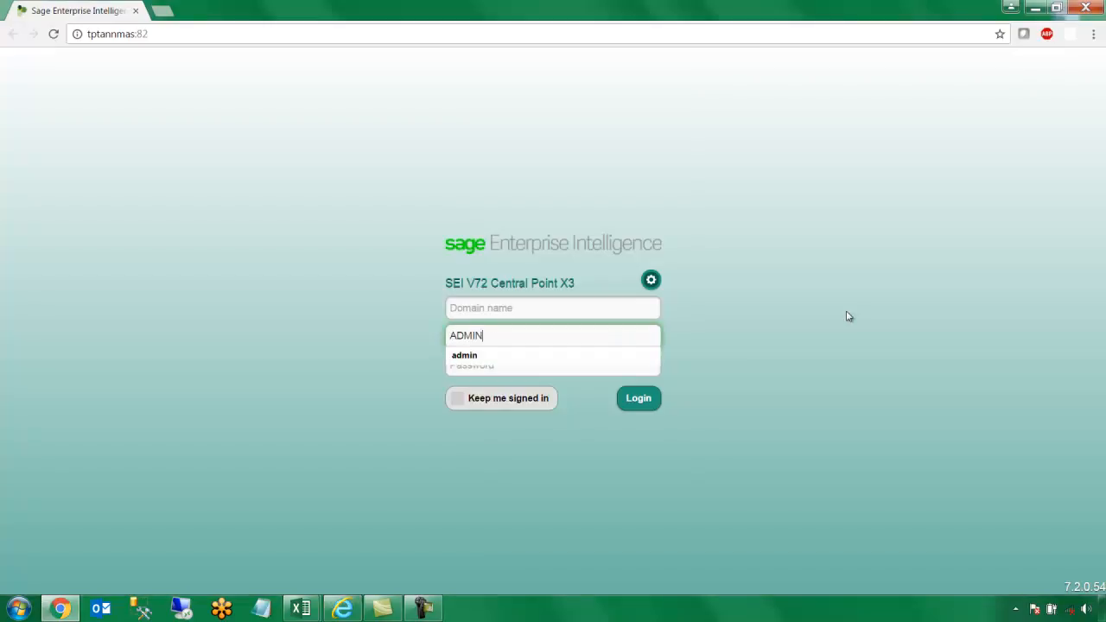
pyautogui.press('Tab')
pyautogui.write('a')
pyautogui.press('Return')
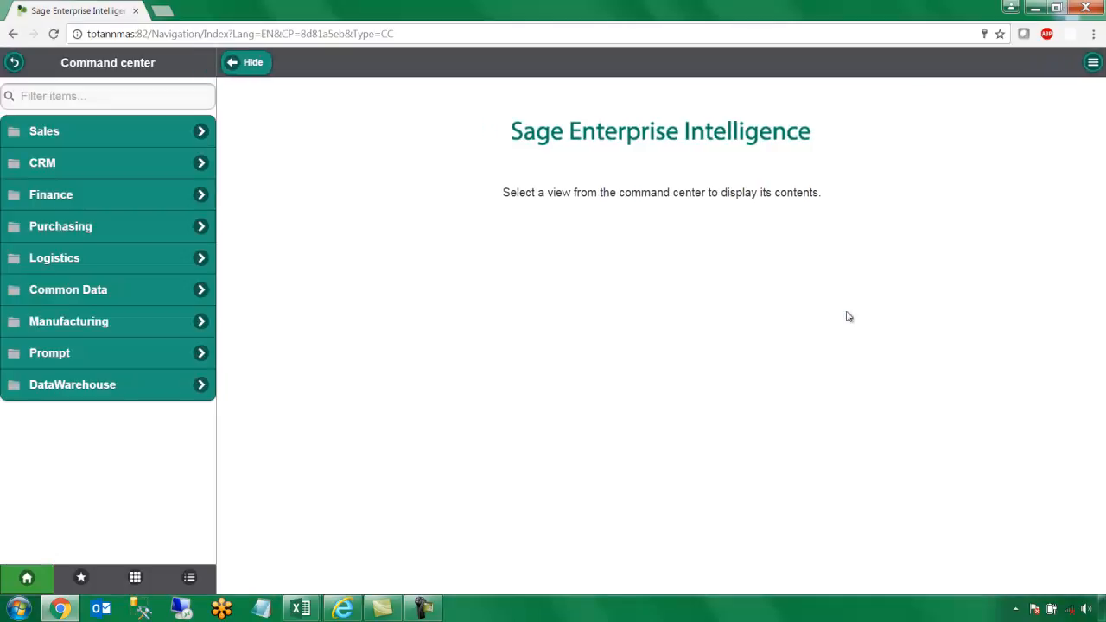
# Browse Sales > Invoice Analysis, then open Accountant's MainBoard filtered to fiscal year 1
pyautogui.click(174, 137)
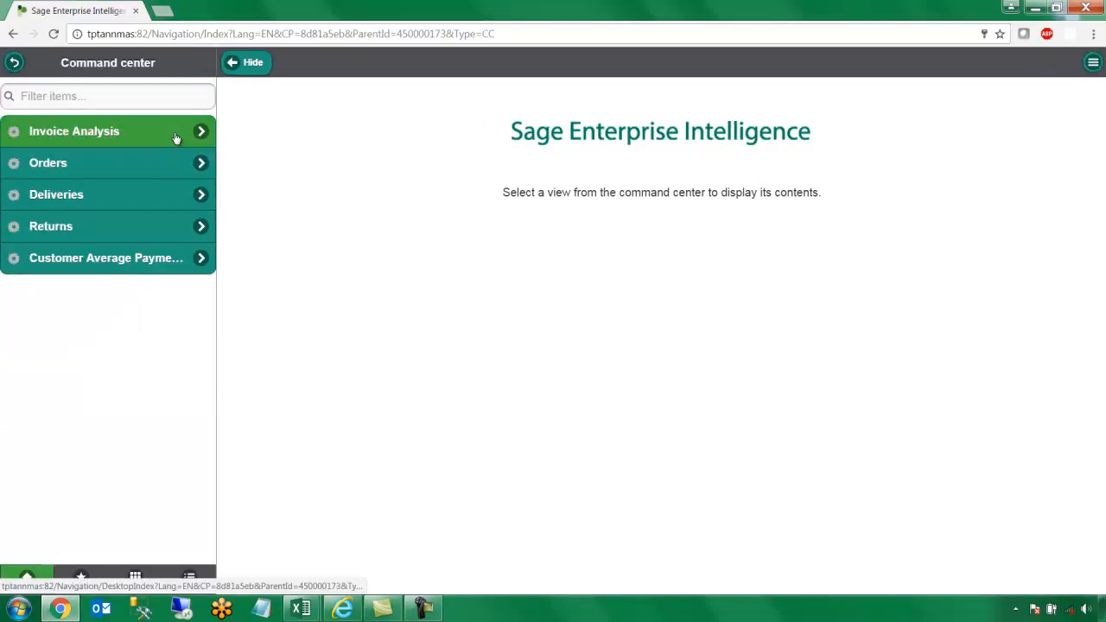
pyautogui.click(175, 138)
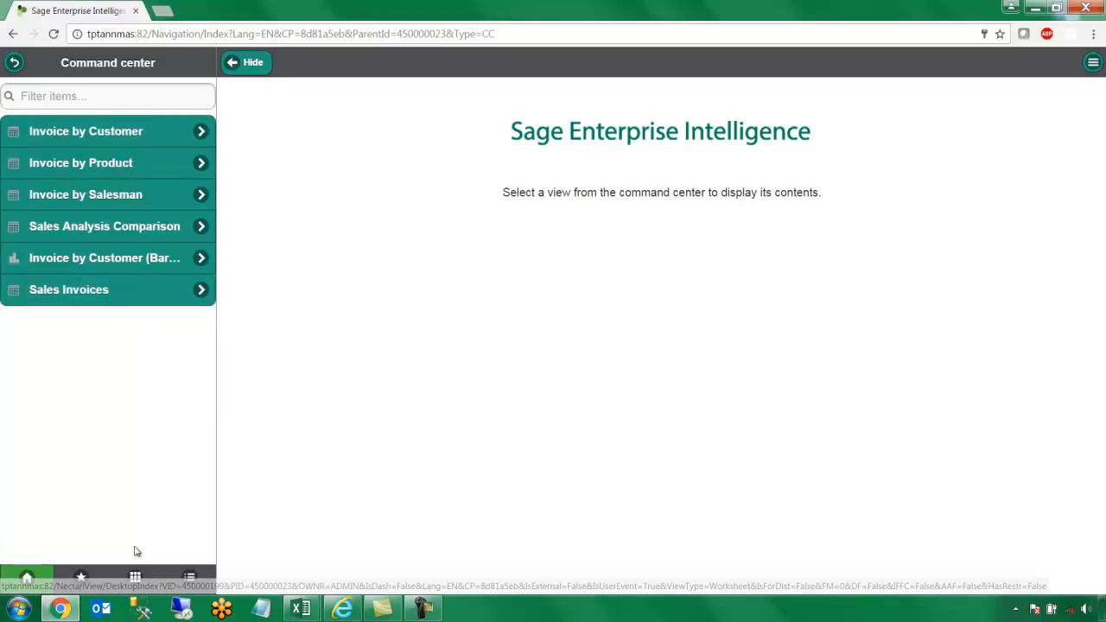
pyautogui.click(134, 578)
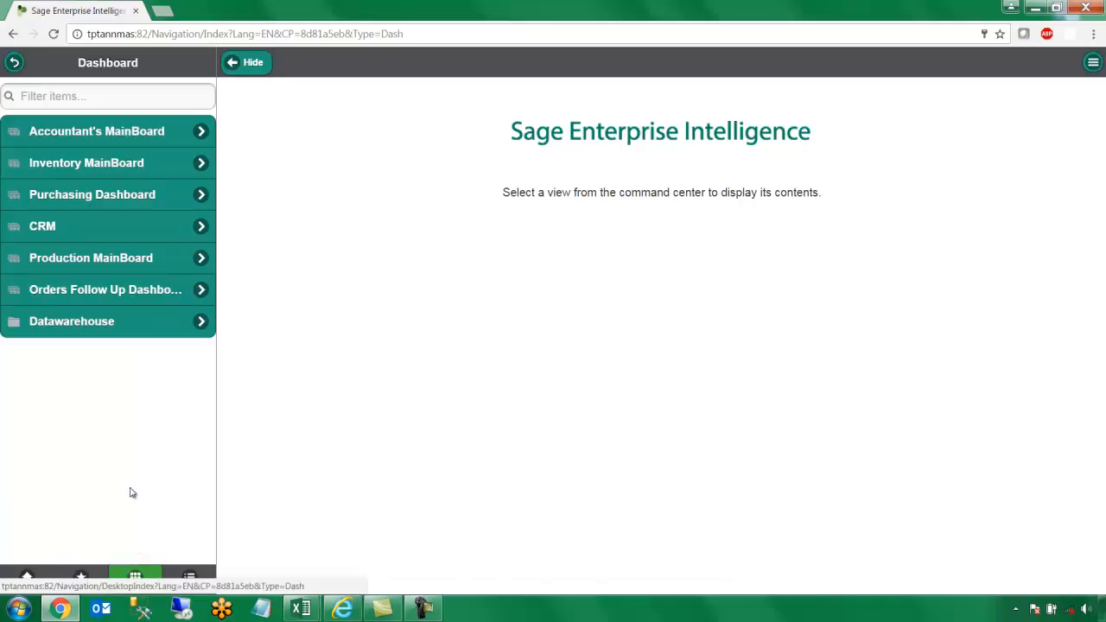
pyautogui.click(151, 151)
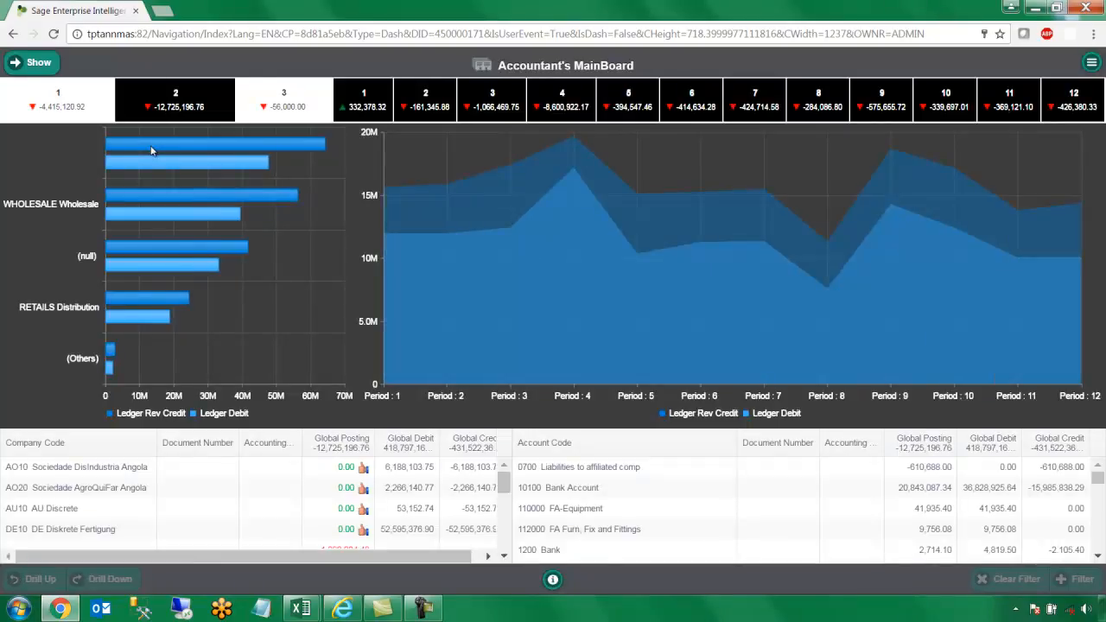
pyautogui.click(98, 101)
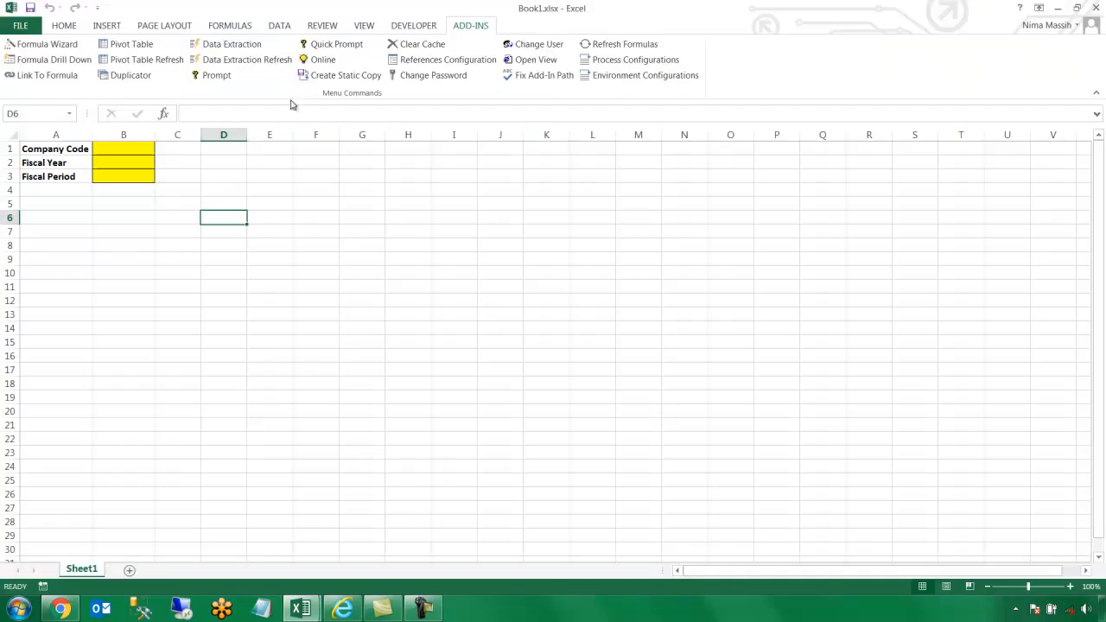
# Start a Data Extraction from the ADD-INS tab and log in with the user credentials
pyautogui.click(263, 46)
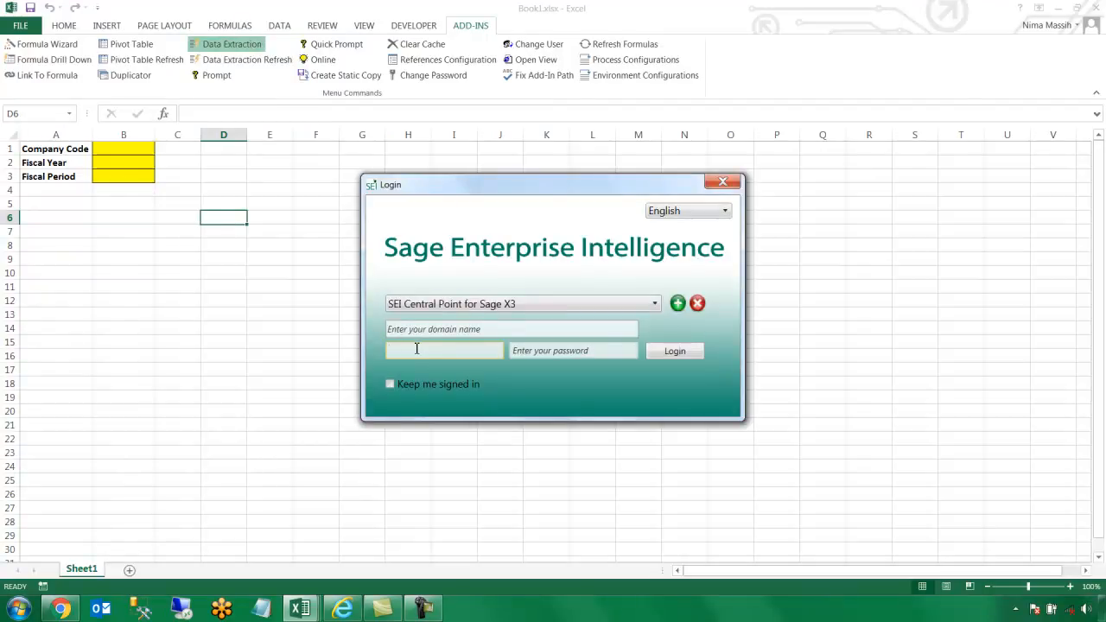
pyautogui.press('Tab')
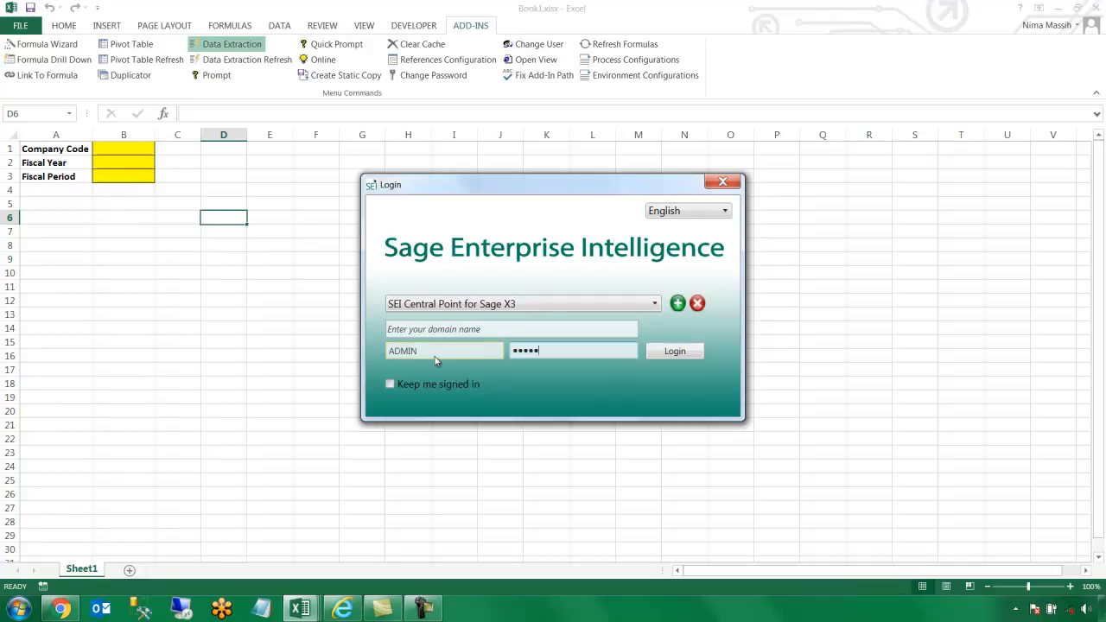
pyautogui.click(692, 352)
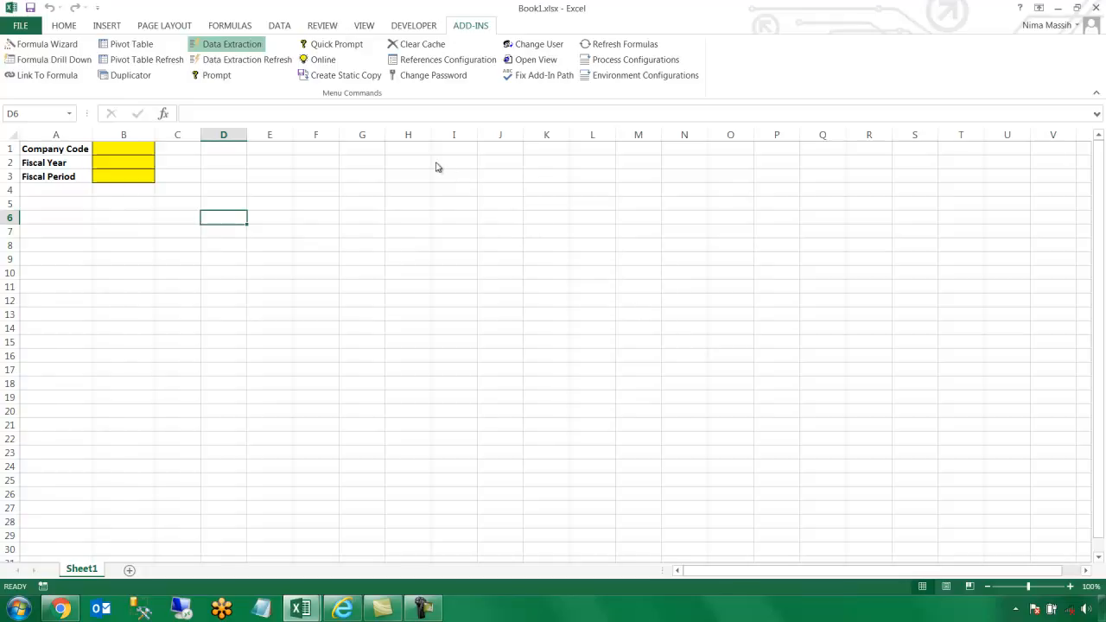
# Choose the GL Transaction Details process and the Production environment
pyautogui.click(494, 116)
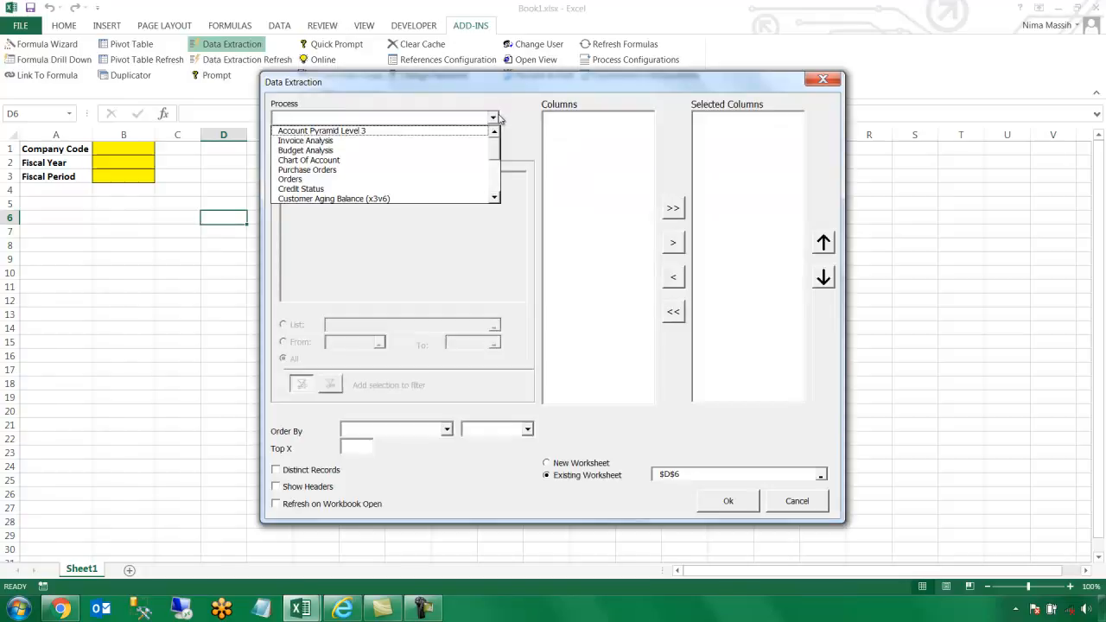
pyautogui.moveTo(497, 141); pyautogui.dragTo(495, 192)
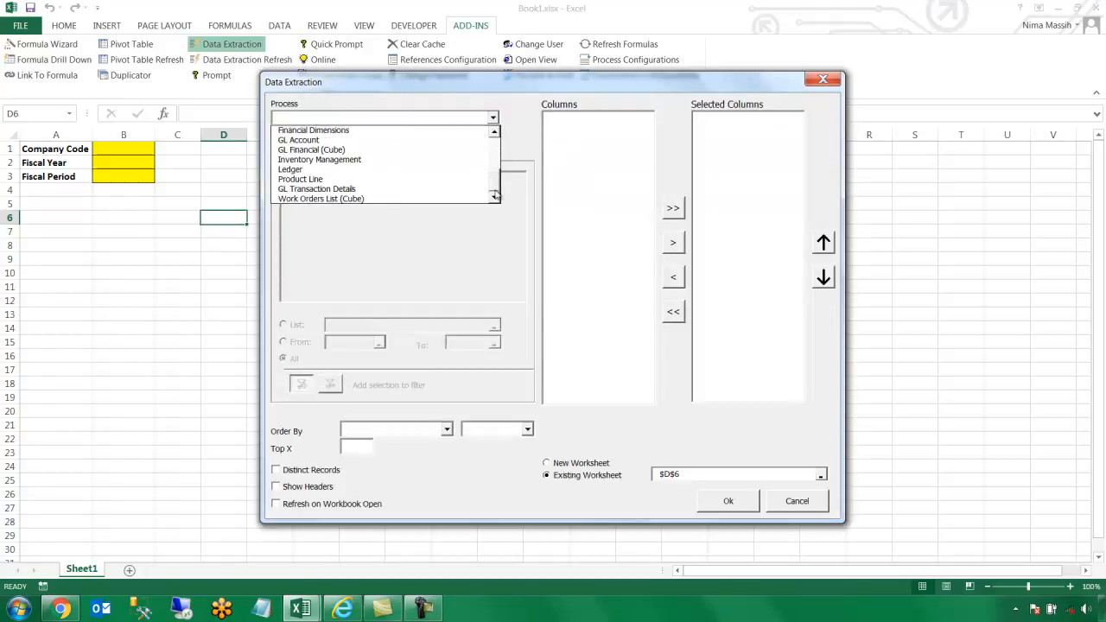
pyautogui.click(469, 190)
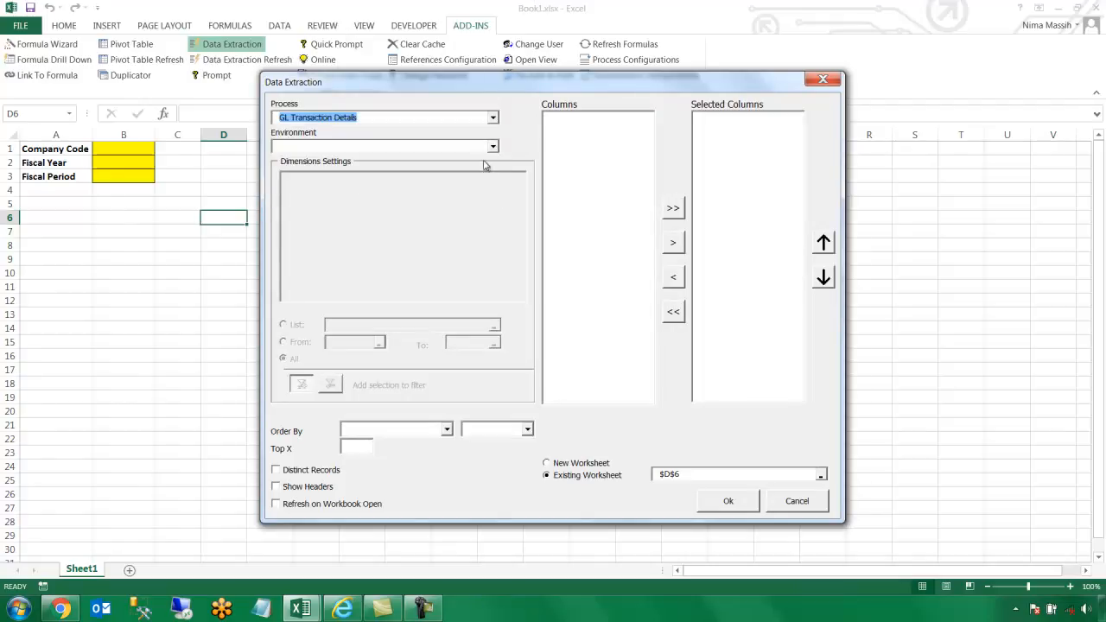
pyautogui.click(493, 148)
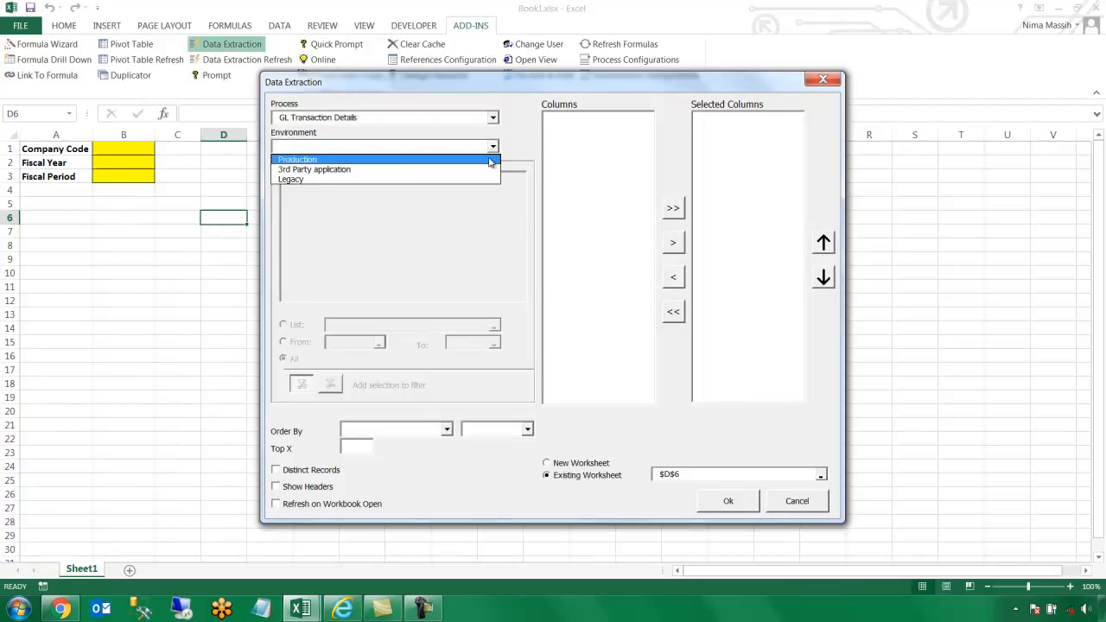
pyautogui.click(490, 161)
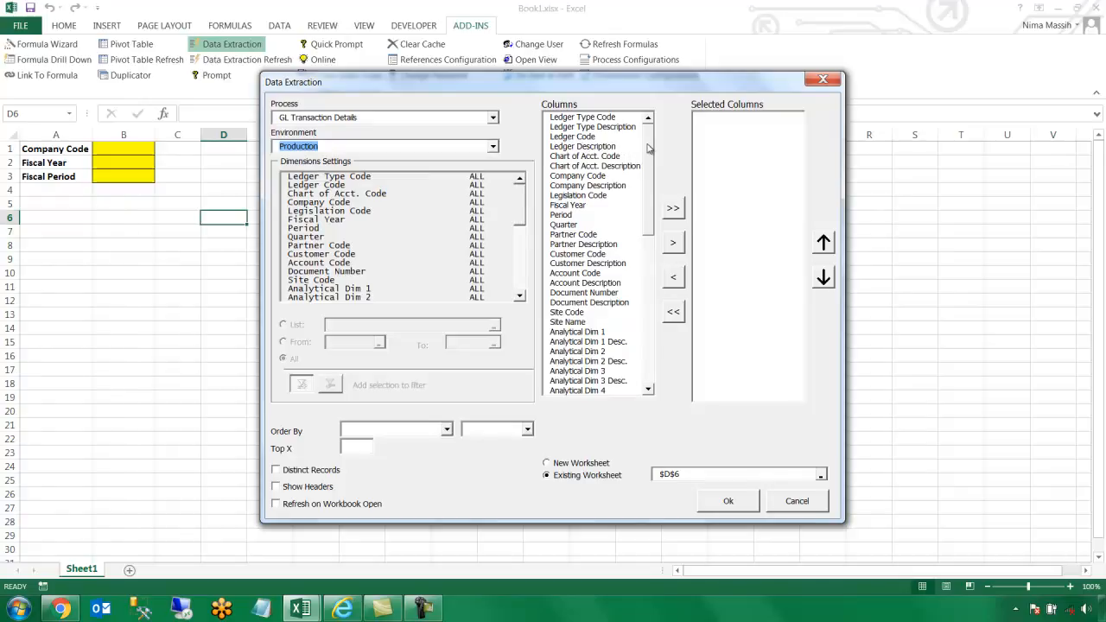
# Add Account Code and Account Description as columns, with Distinct Records and Show Headers, and run it
pyautogui.scroll(-2, 644, 156)
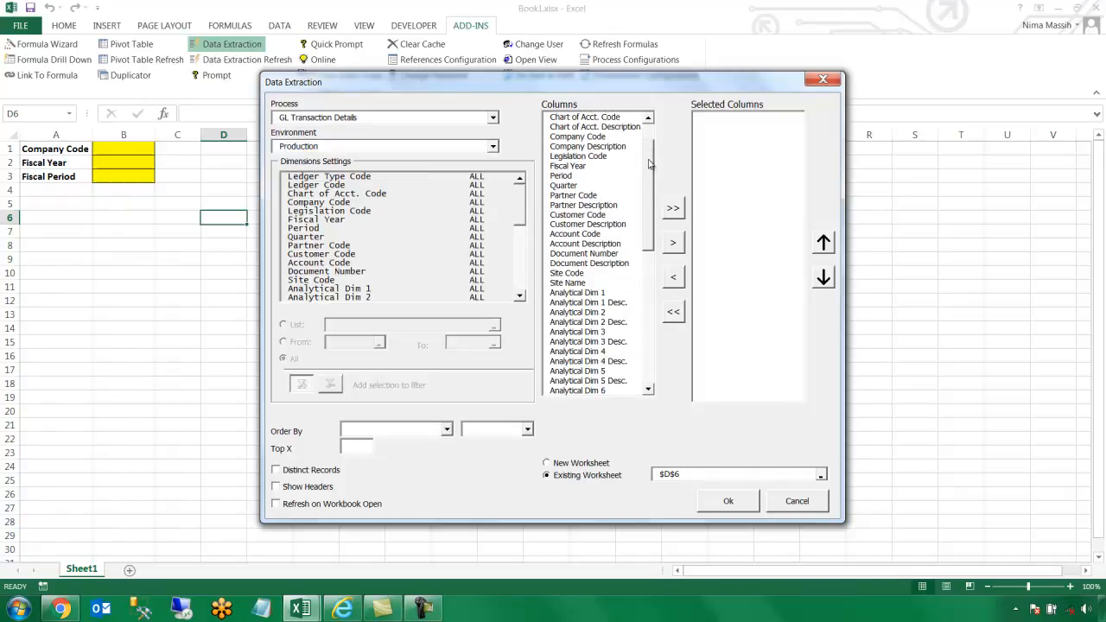
pyautogui.moveTo(611, 223); pyautogui.dragTo(611, 235)
pyautogui.click(673, 240)
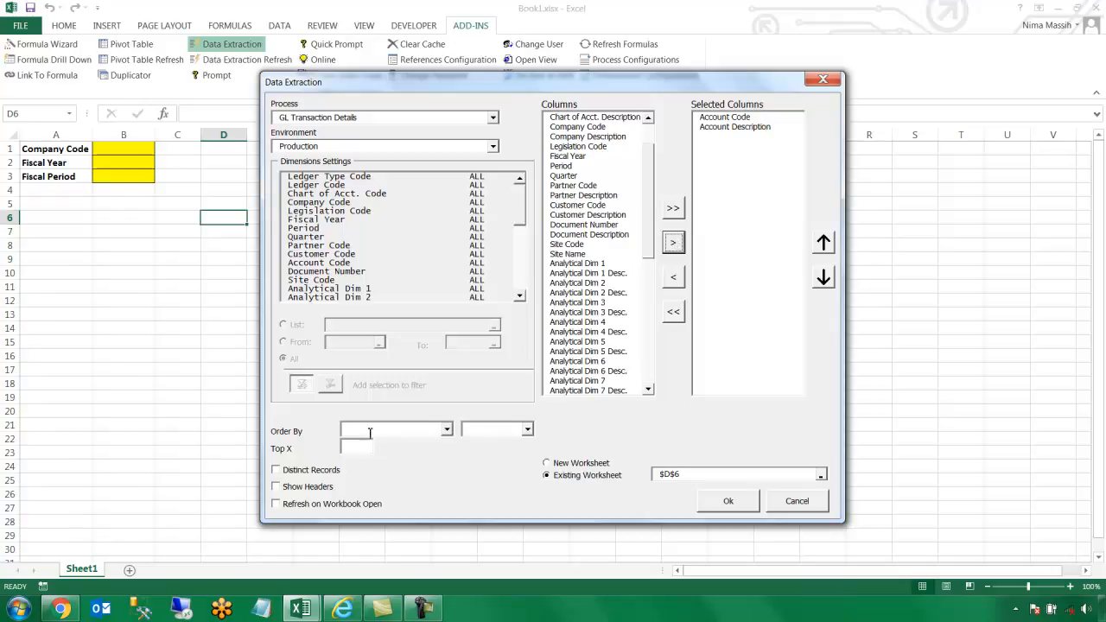
pyautogui.click(326, 472)
pyautogui.click(321, 488)
pyautogui.click(708, 503)
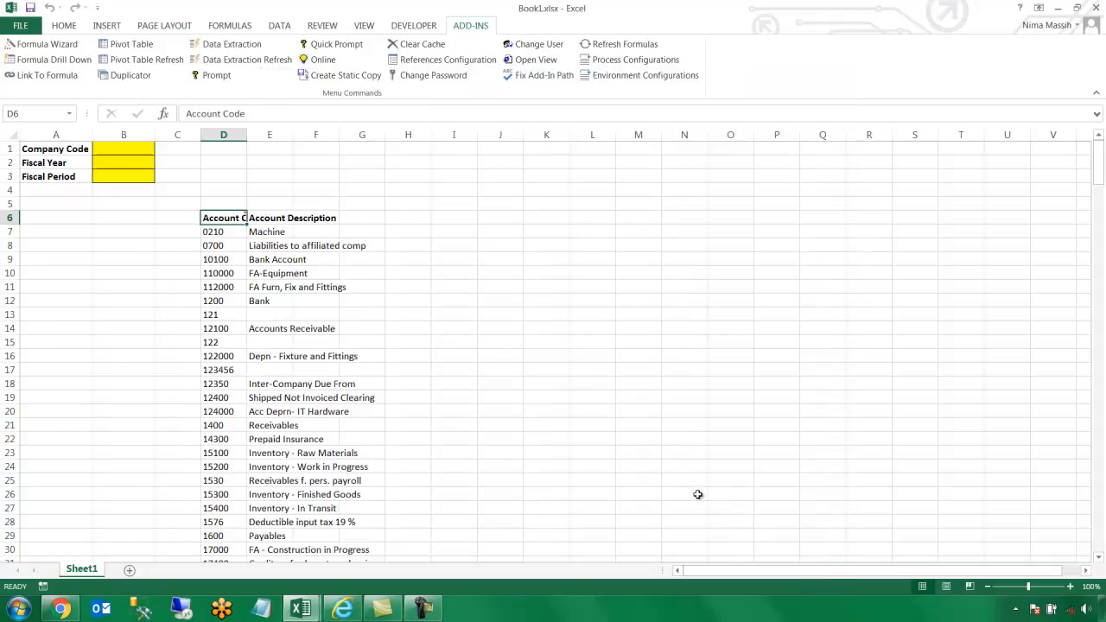
# Autofit columns D and E and enter company code NA20 in B1
pyautogui.doubleClick(293, 135)
pyautogui.doubleClick(248, 135)
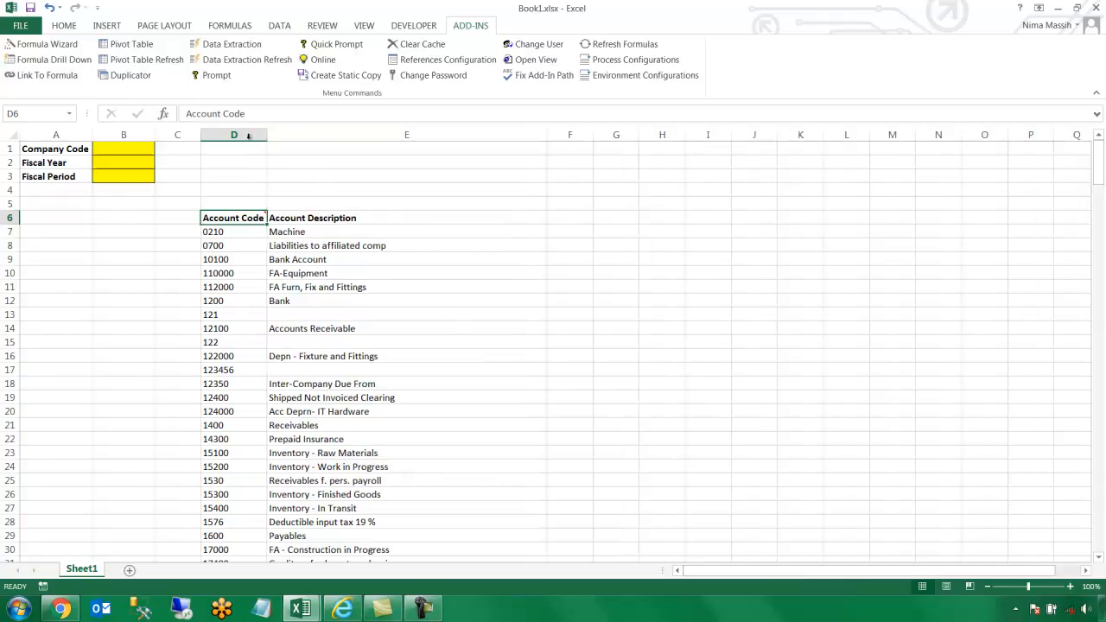
pyautogui.click(133, 148)
pyautogui.write('NA20')
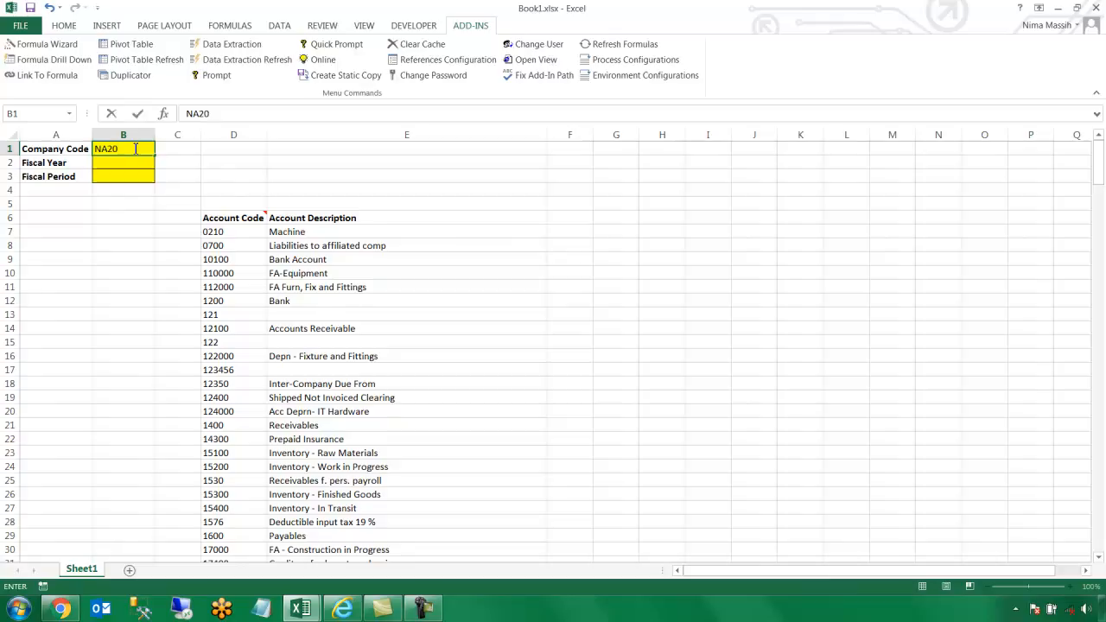
pyautogui.press('Return')
# Enter fiscal year 2 and fiscal period 4 in B2:B3, then select F7
pyautogui.write('2')
pyautogui.press('Return')
pyautogui.write('4')
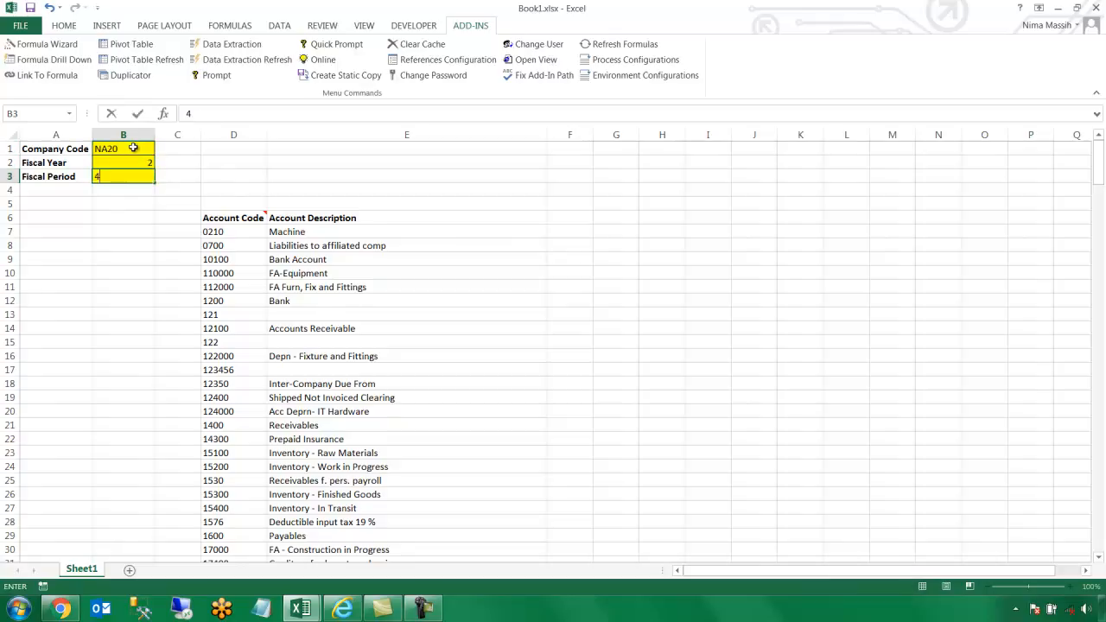
pyautogui.press('Return')
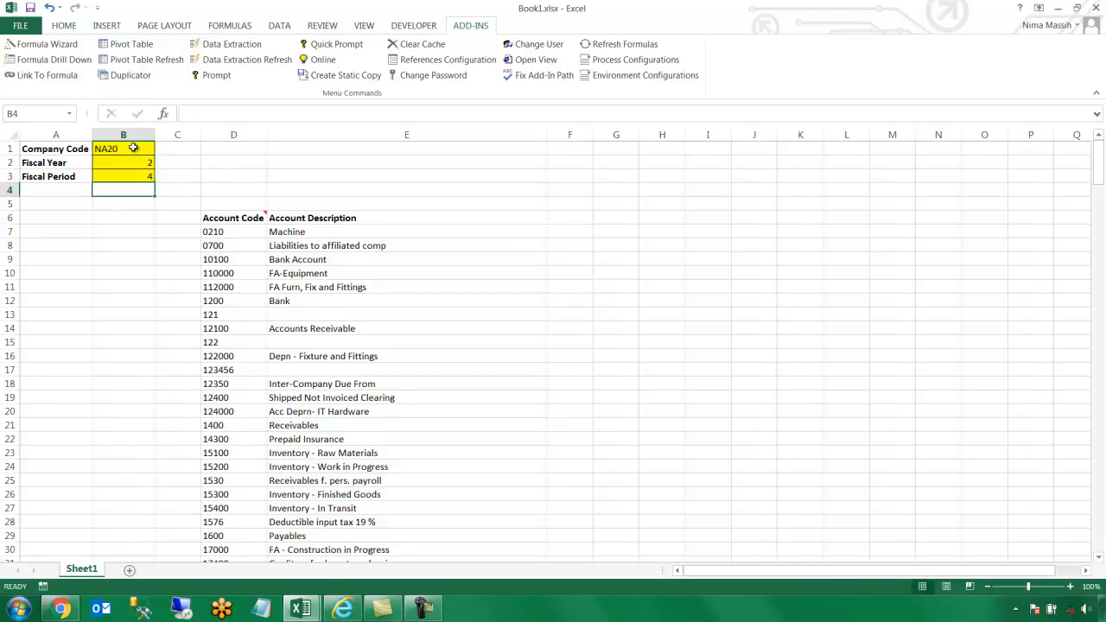
pyautogui.click(560, 231)
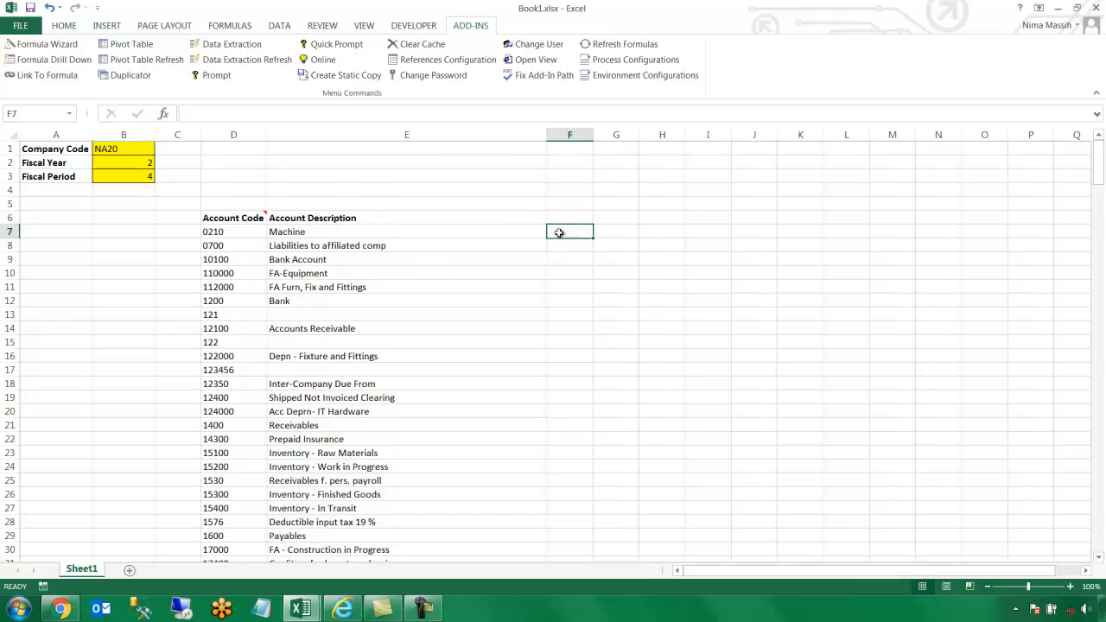
pyautogui.click(69, 44)
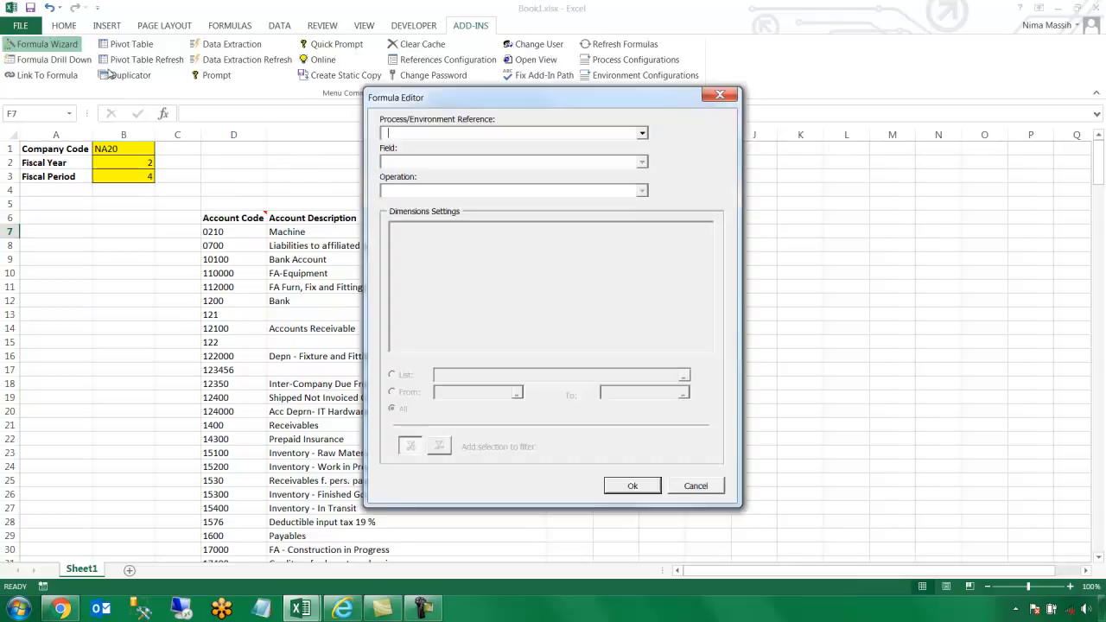
# Set the formula to Sum Global Posting from GLTransaction Details
pyautogui.click(644, 135)
pyautogui.click(640, 146)
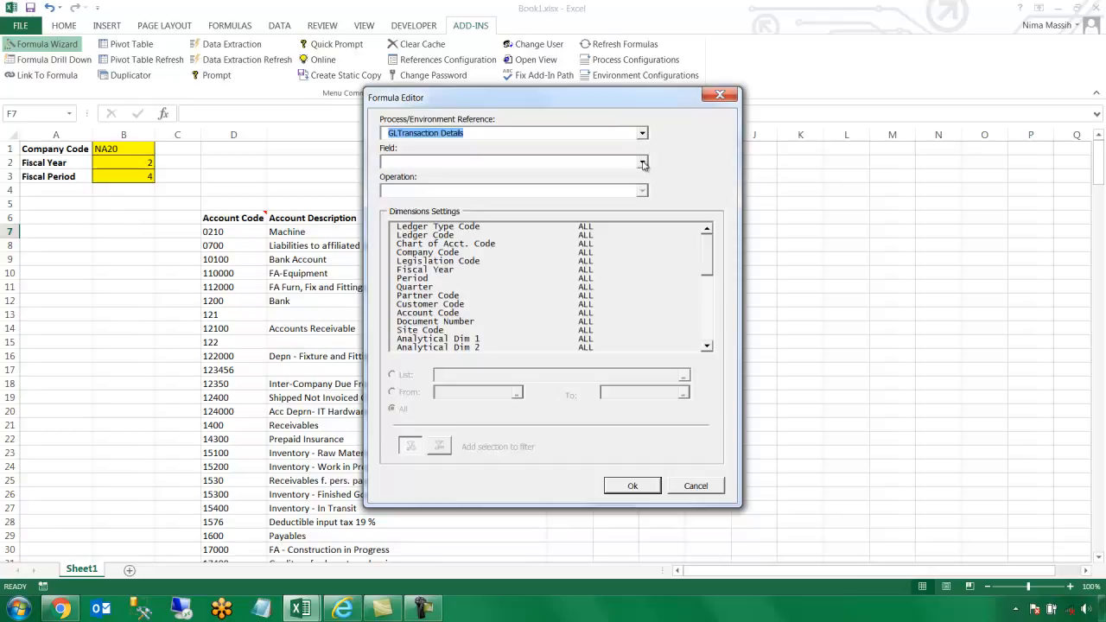
pyautogui.click(642, 163)
pyautogui.moveTo(644, 196); pyautogui.dragTo(652, 349)
pyautogui.click(577, 446)
pyautogui.click(642, 190)
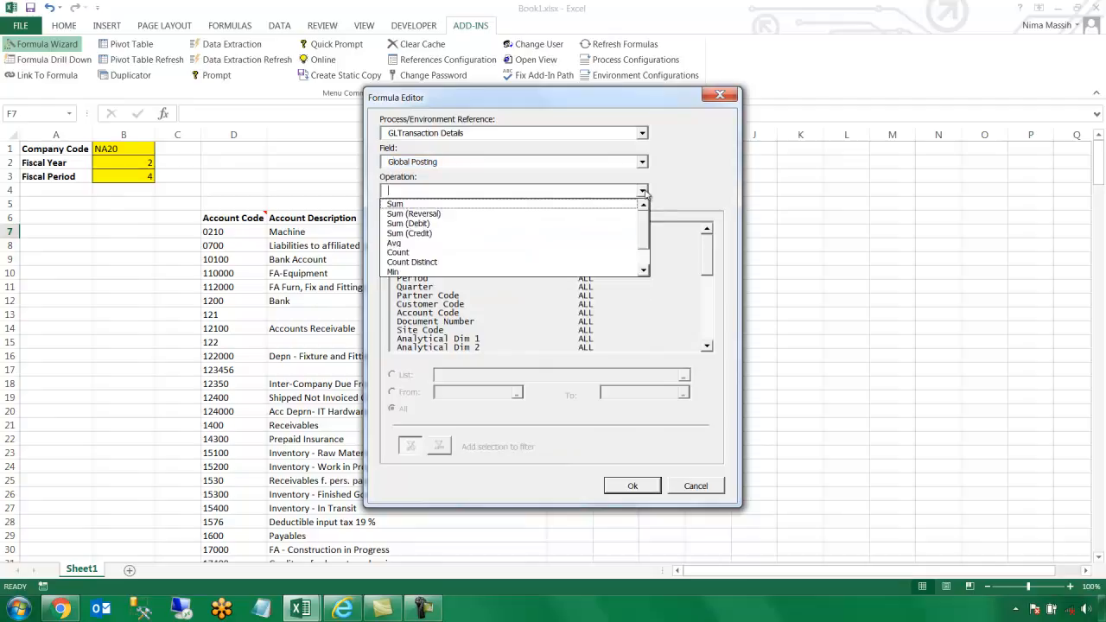
pyautogui.click(631, 206)
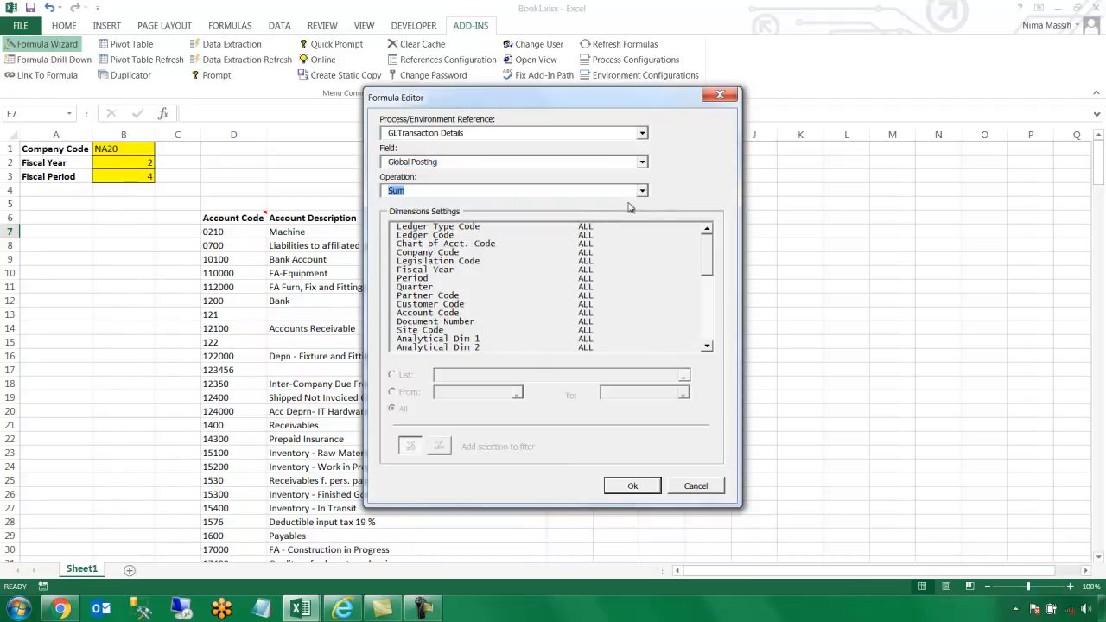
# Filter Company Code to B1, Fiscal Year to B2, and Period from 0 to B3
pyautogui.click(451, 252)
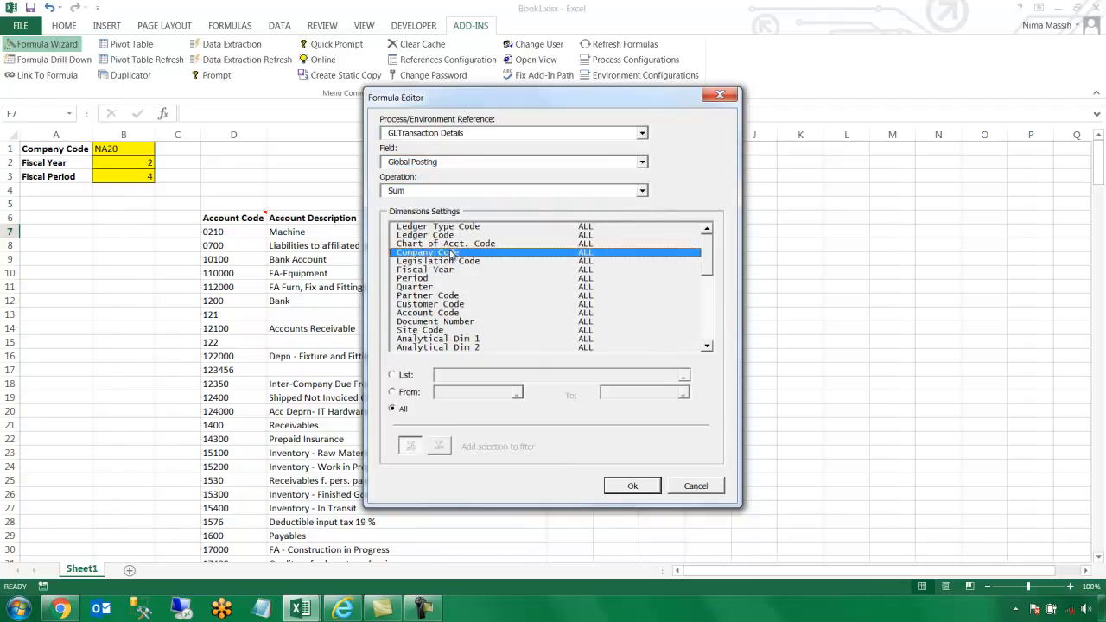
pyautogui.click(394, 374)
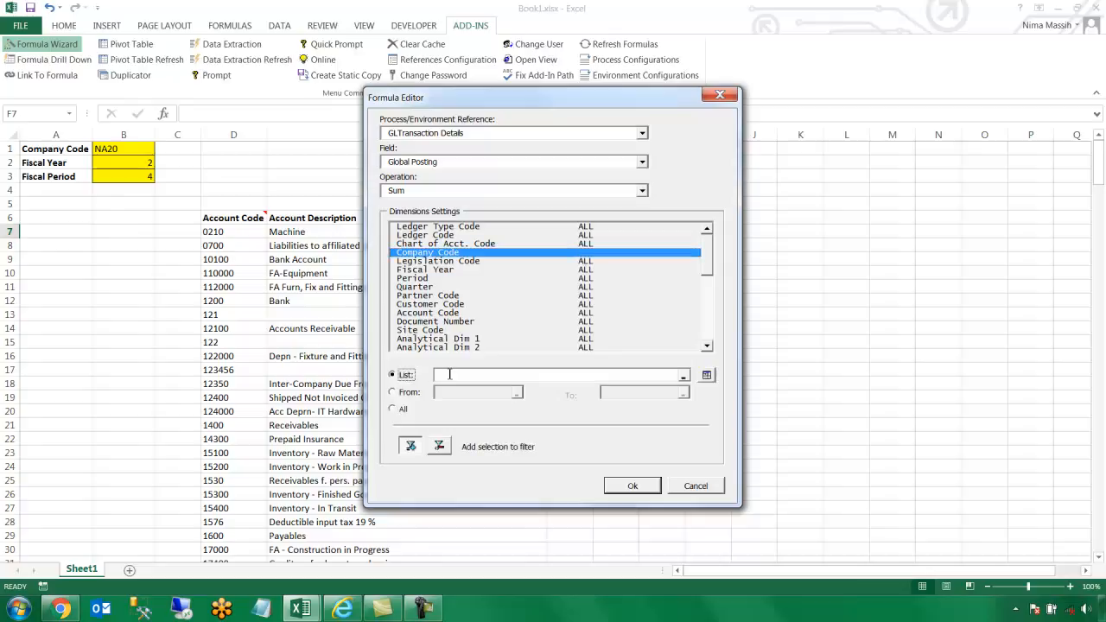
pyautogui.click(127, 149)
pyautogui.click(441, 271)
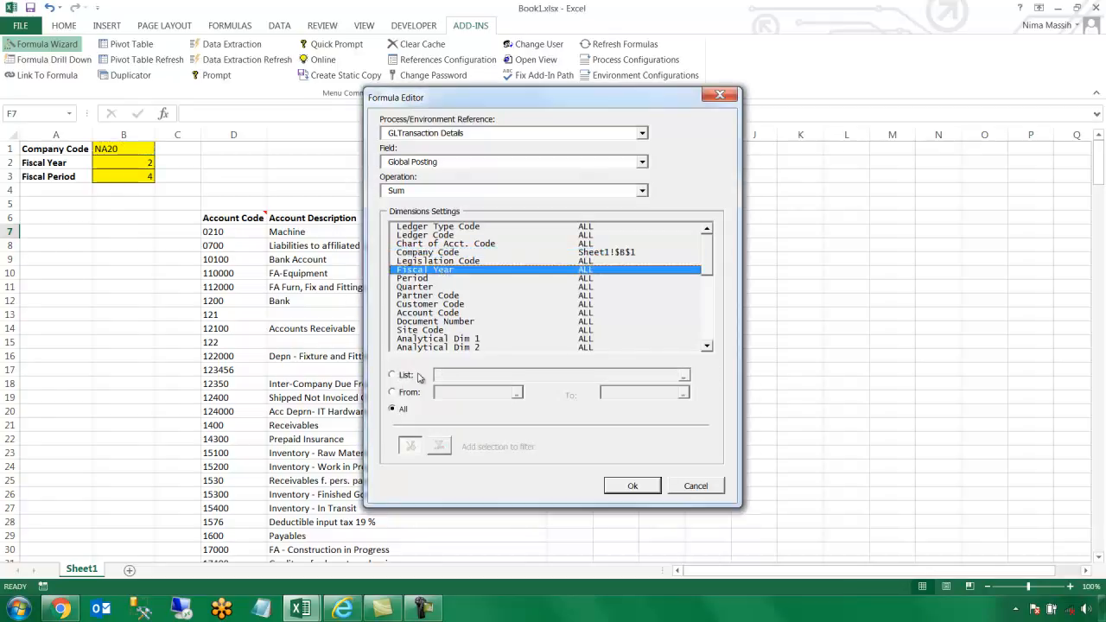
pyautogui.click(143, 166)
pyautogui.click(412, 279)
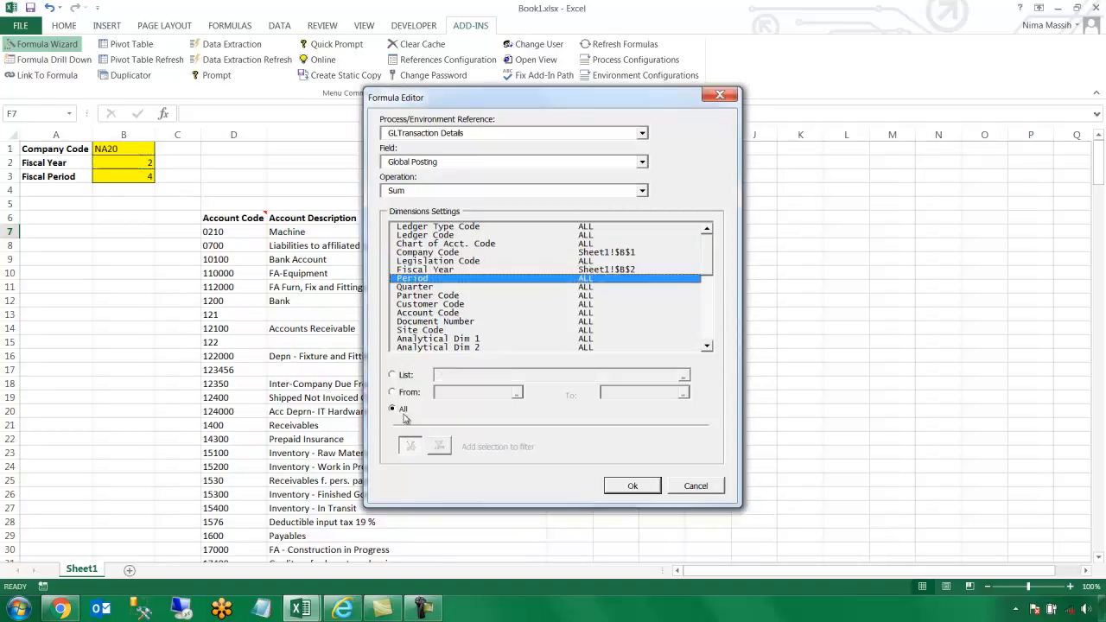
pyautogui.click(410, 393)
pyautogui.write('0')
pyautogui.click(679, 391)
pyautogui.click(126, 176)
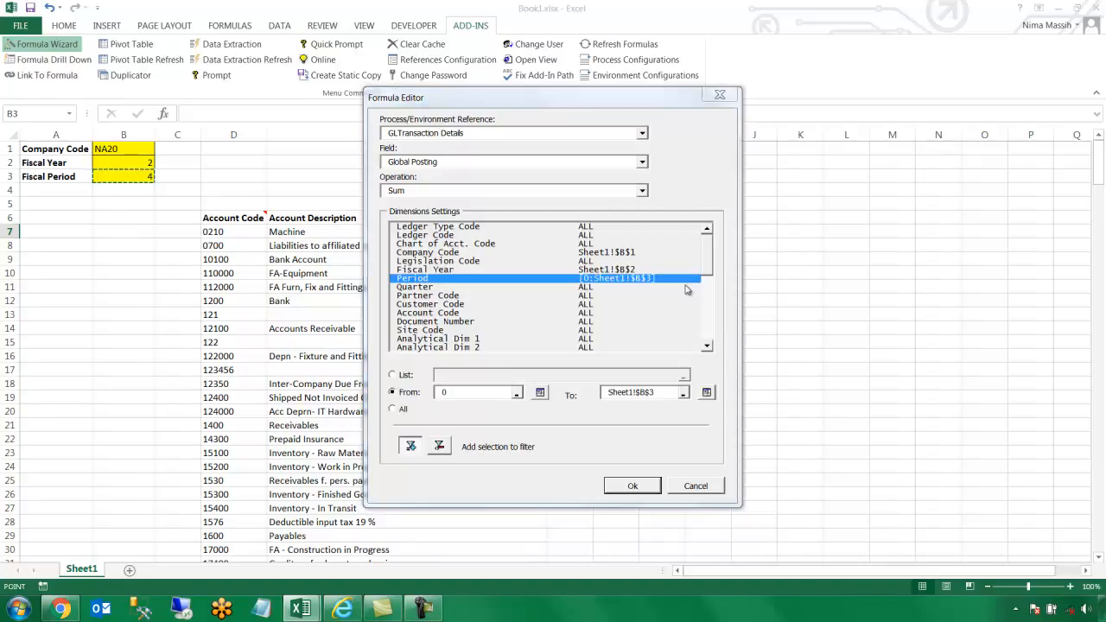
# Filter Account Code to a relative D7 reference and insert the formula into F7
pyautogui.click(504, 314)
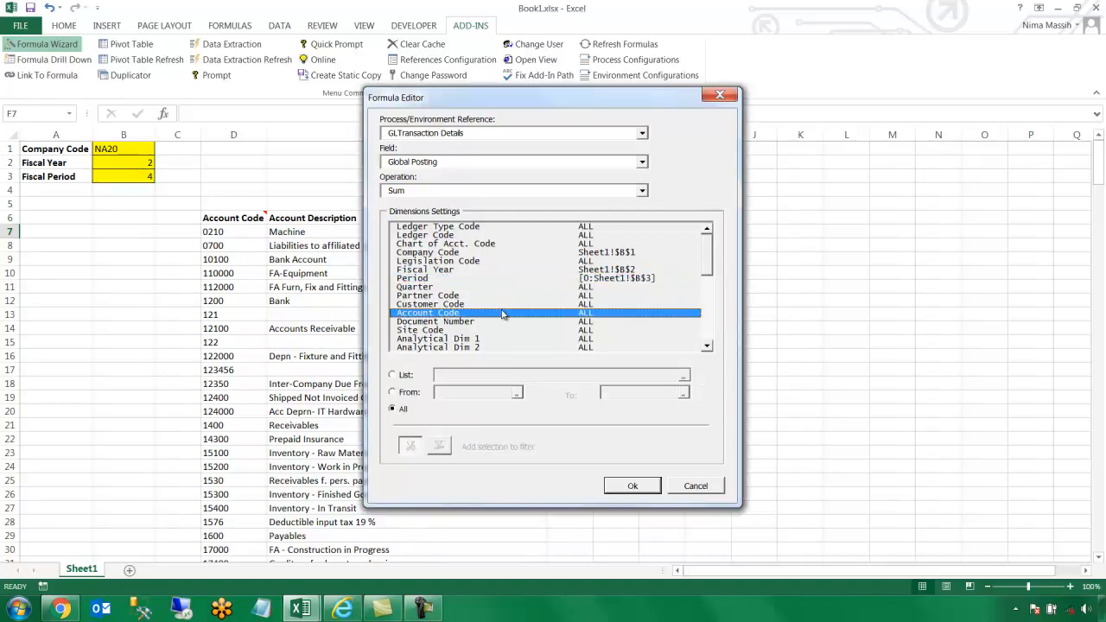
pyautogui.click(406, 375)
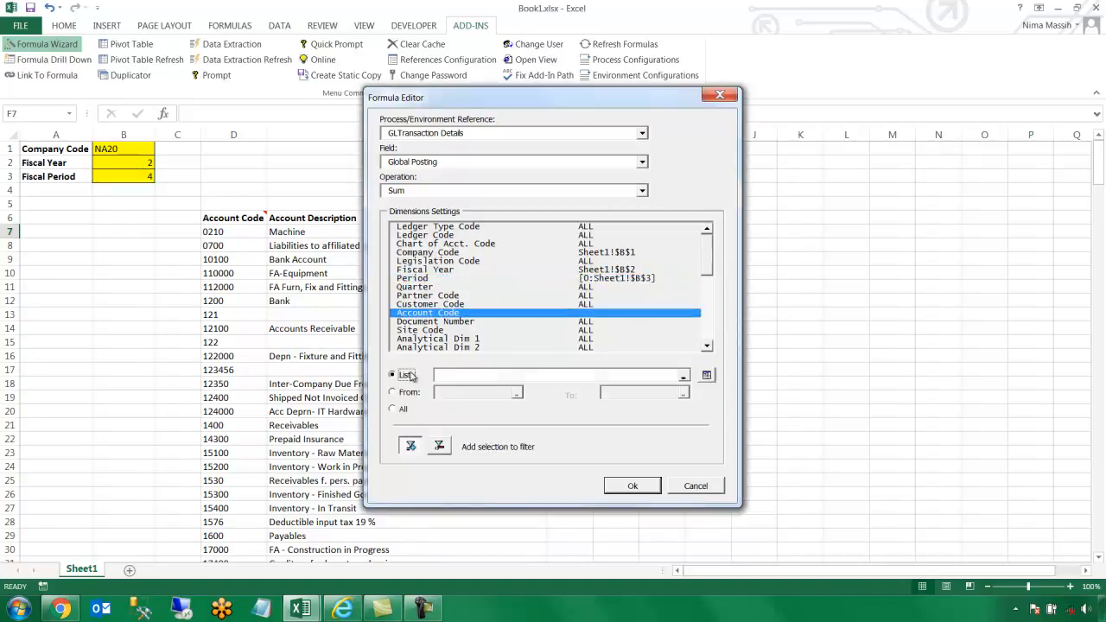
pyautogui.click(243, 231)
pyautogui.click(488, 375)
pyautogui.press('BackSpace')
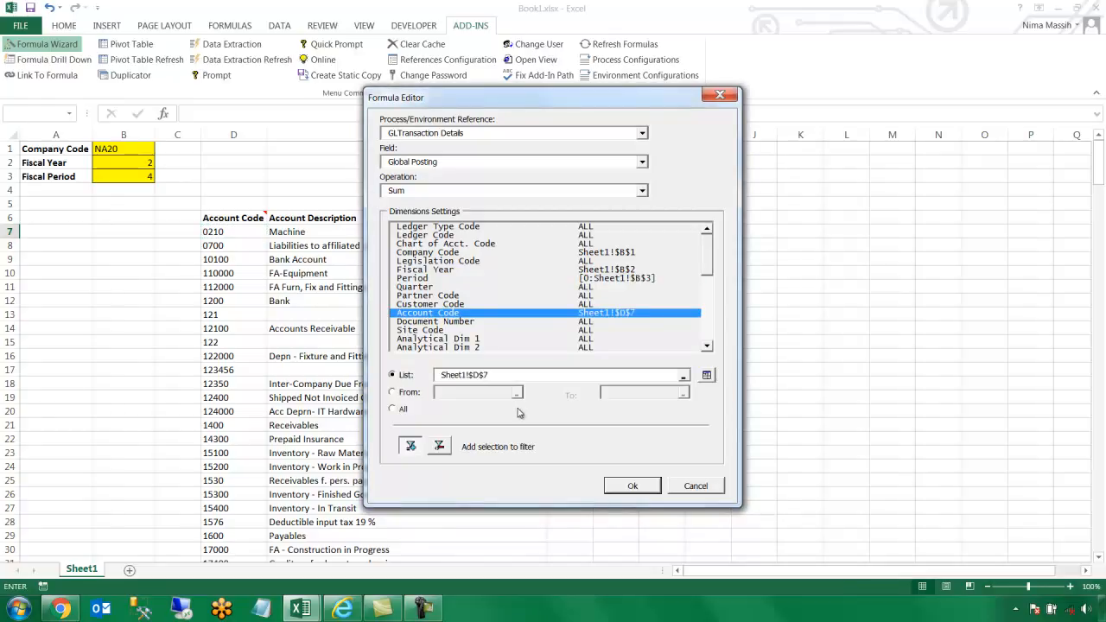
pyautogui.click(629, 486)
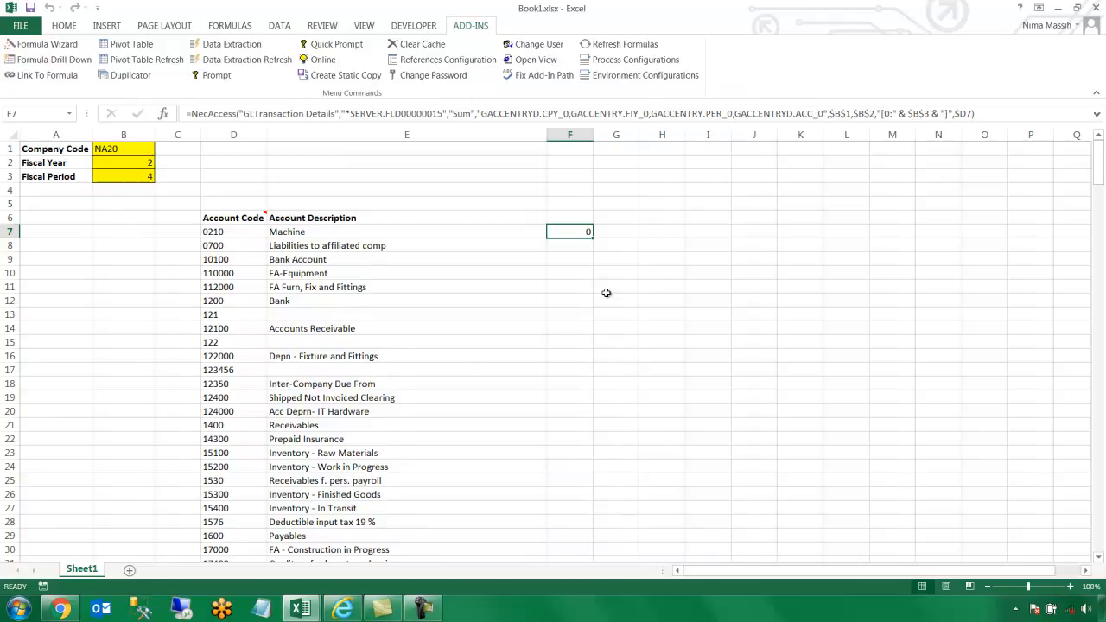
# Fill the formula down column F, widen column F, and drill into F23's Raw Materials total
pyautogui.doubleClick(593, 236)
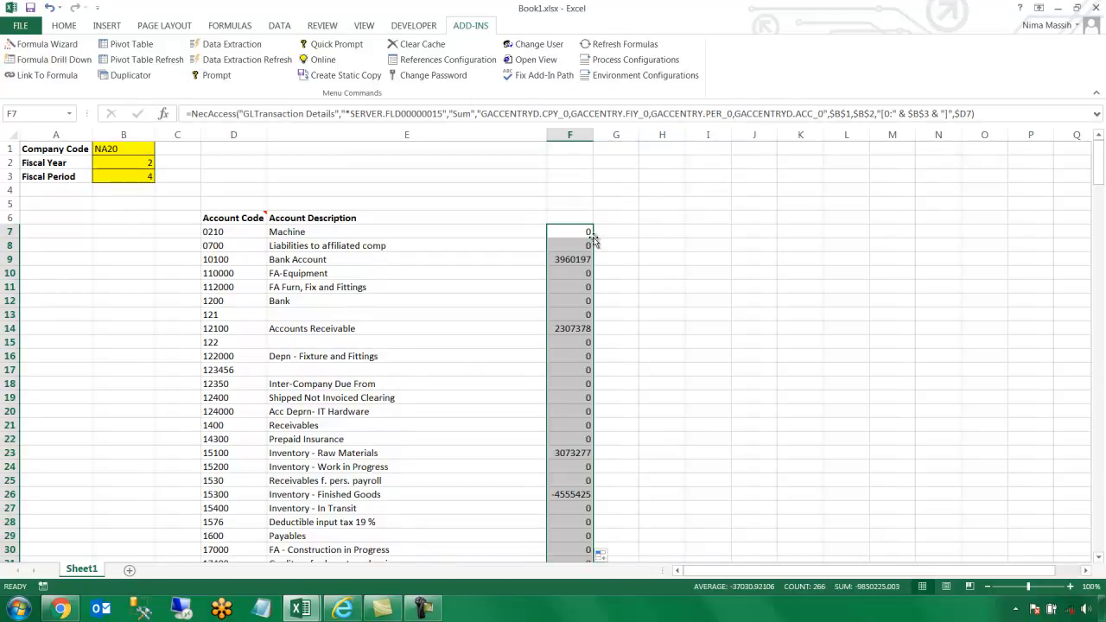
pyautogui.moveTo(594, 136); pyautogui.dragTo(622, 136)
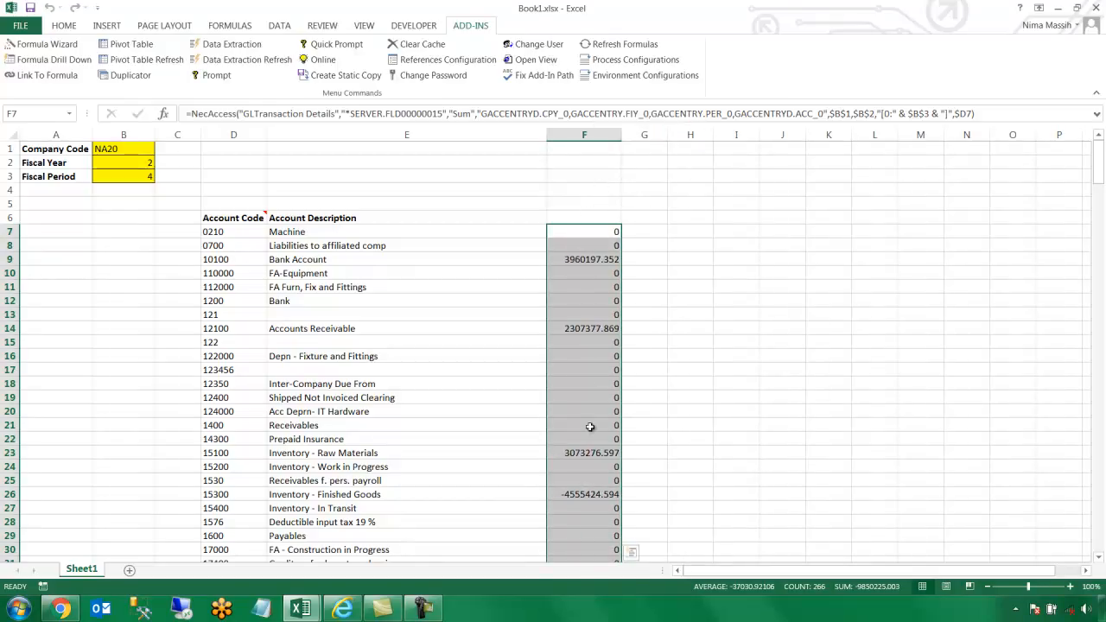
pyautogui.click(585, 453)
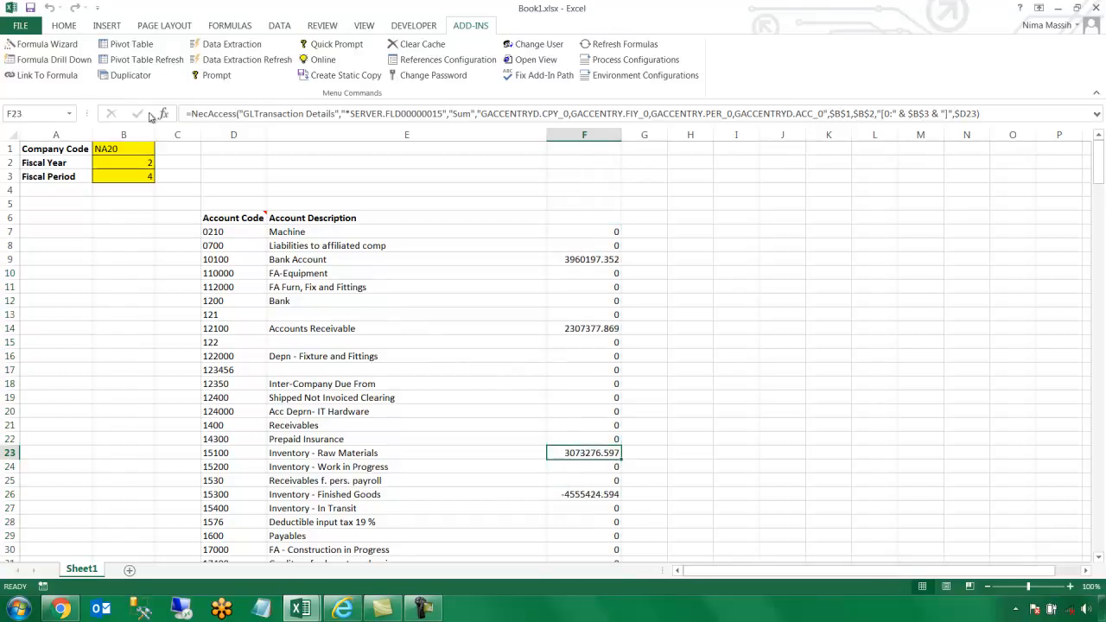
pyautogui.click(76, 62)
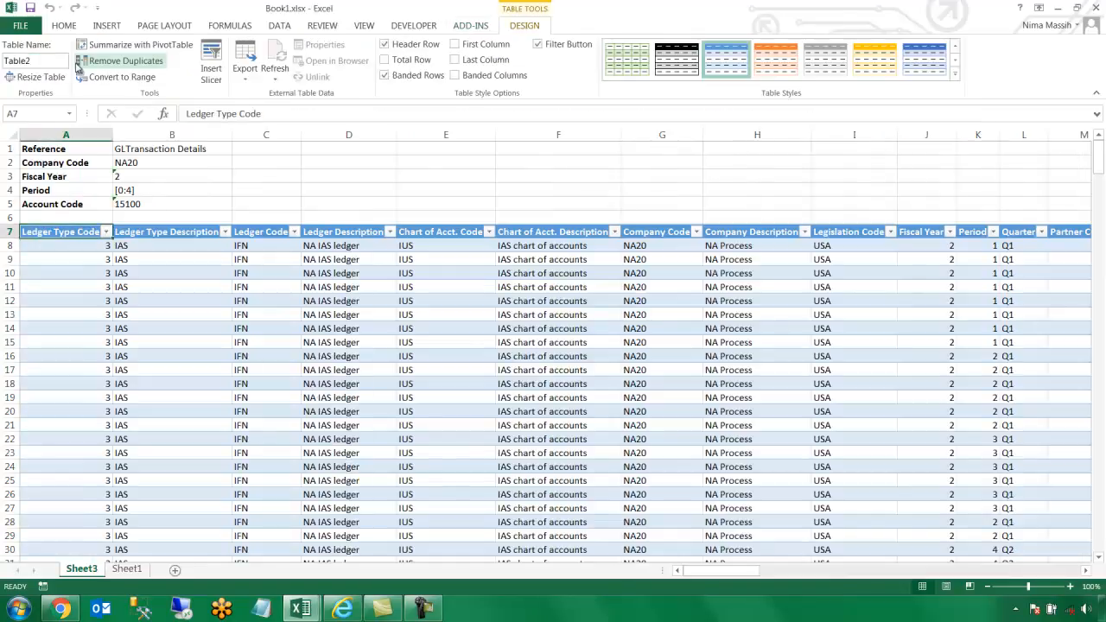
# Scan account 15100's stock transactions (e.g. STK000129, site NA021) on Sheet3, then go back to Sheet1
pyautogui.moveTo(701, 571); pyautogui.dragTo(791, 564)
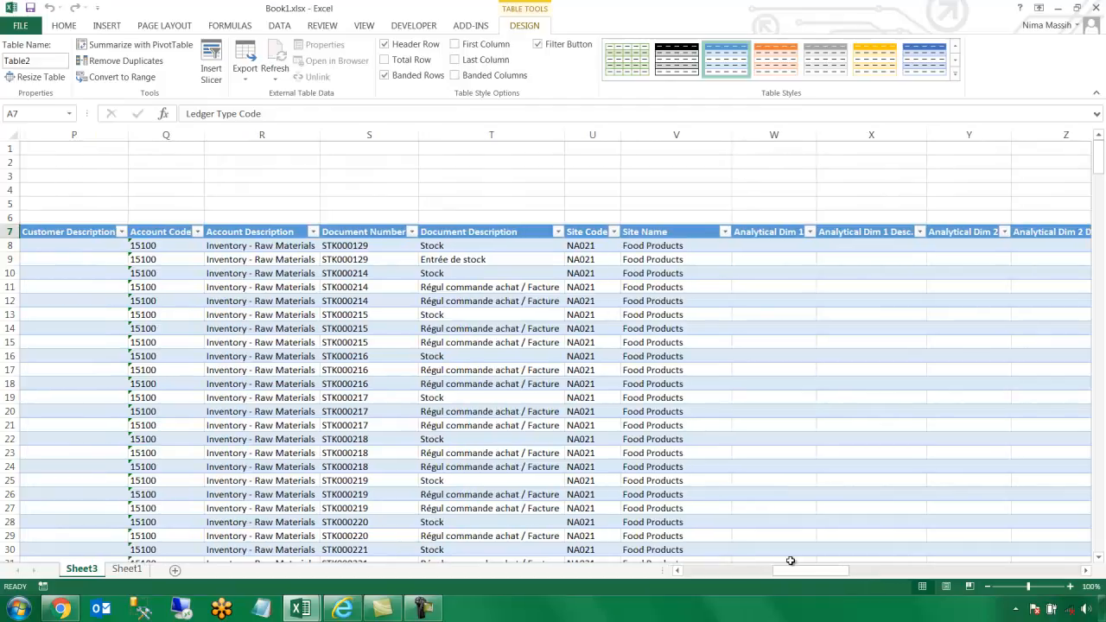
pyautogui.click(127, 569)
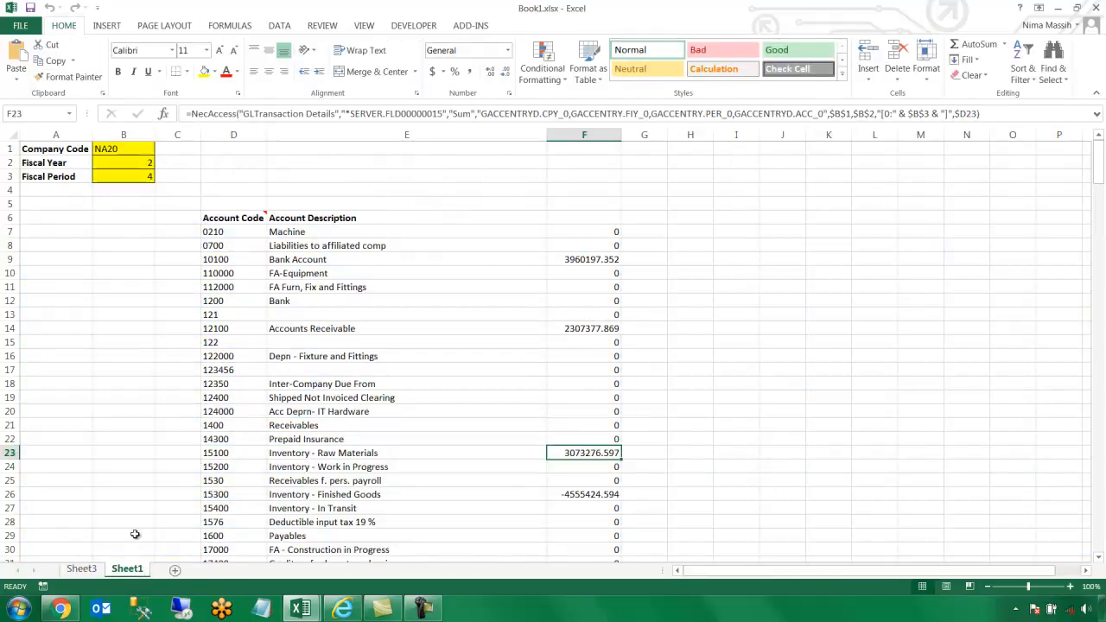
# Delete the selected account rows 12–27 from Sheet1
pyautogui.moveTo(12, 300); pyautogui.dragTo(4, 510)
pyautogui.rightClick(11, 295)
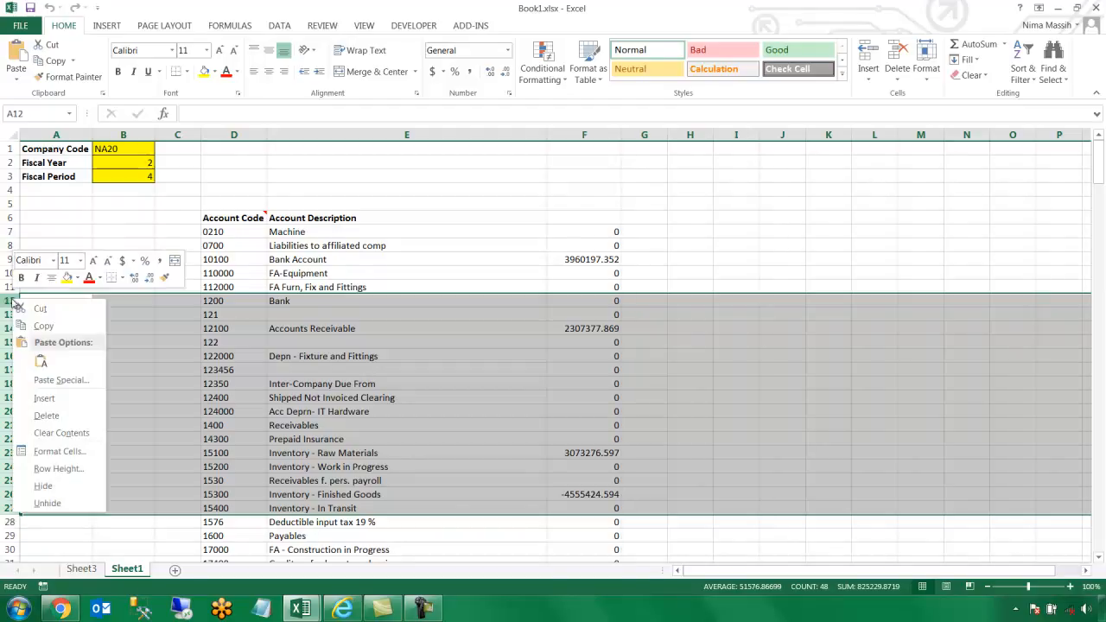
pyautogui.click(47, 416)
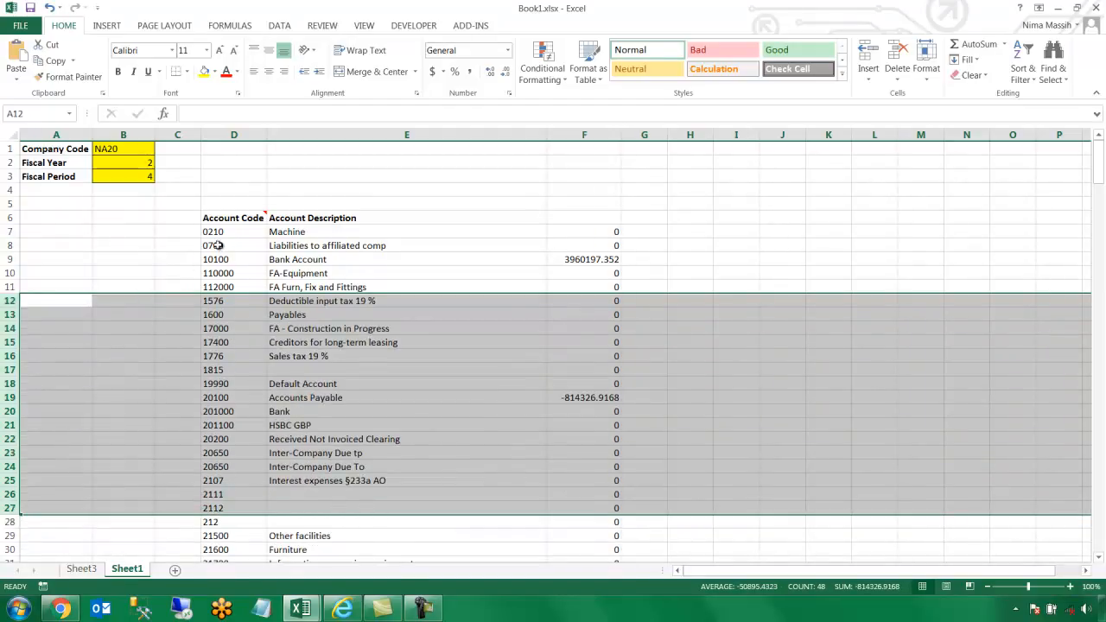
# Run a worksheet-only Data Extraction Refresh to restore the account list, with 15100 back at 3073276.597
pyautogui.click(257, 218)
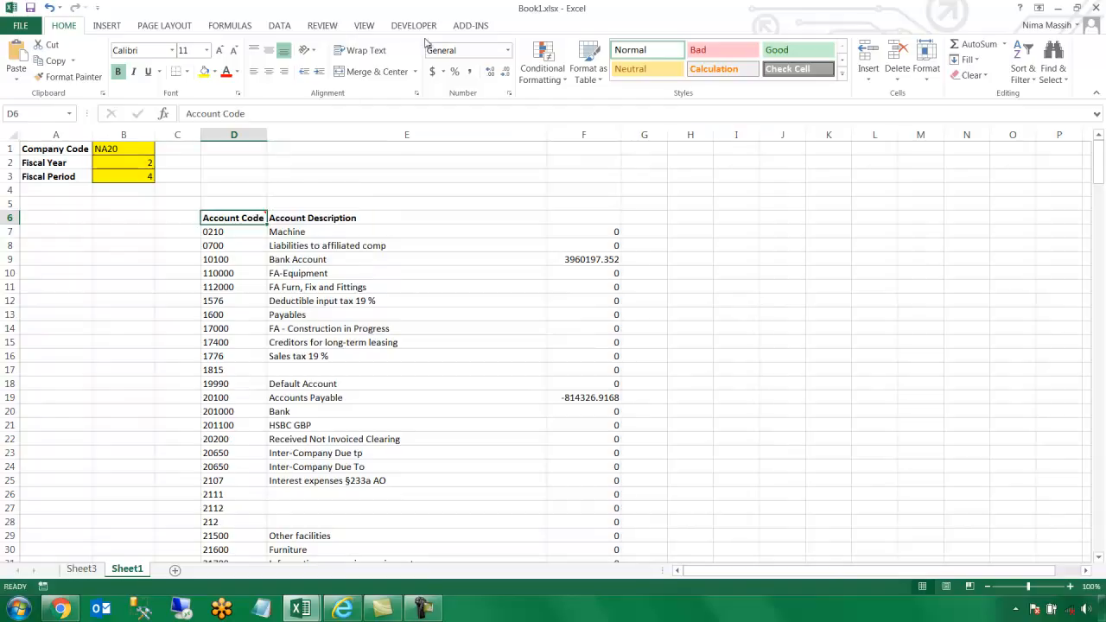
pyautogui.click(469, 26)
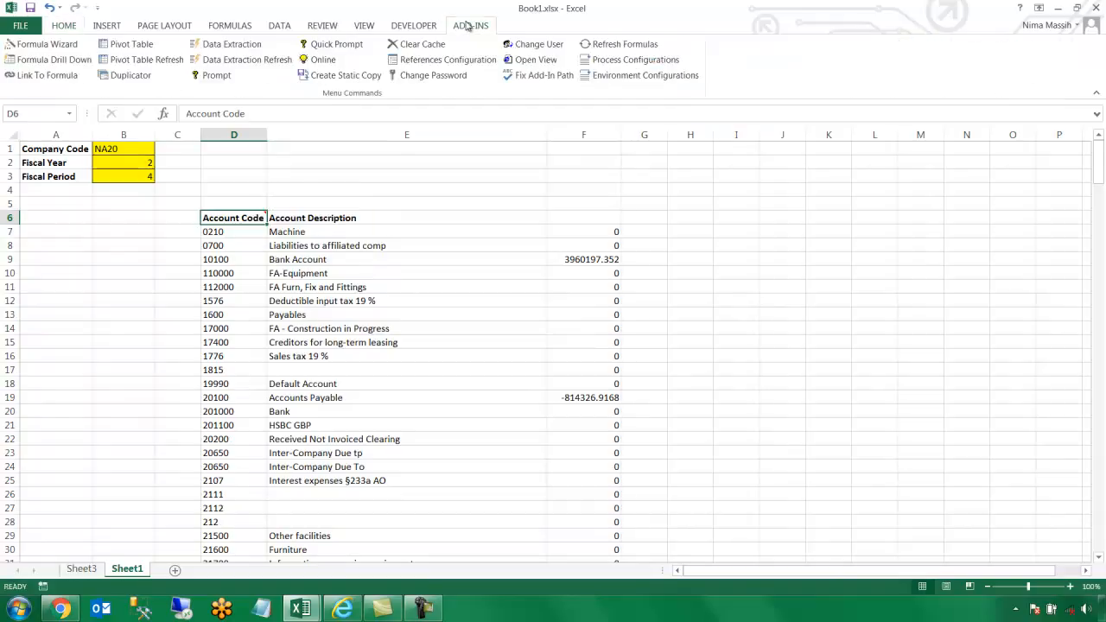
pyautogui.click(288, 64)
pyautogui.click(515, 298)
pyautogui.click(540, 334)
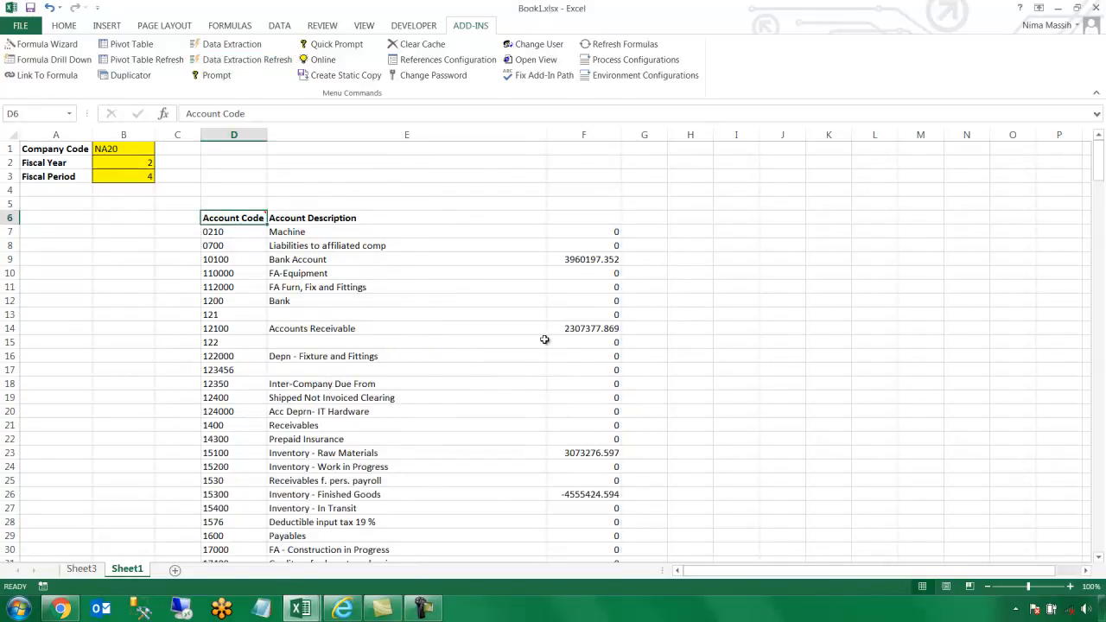
pyautogui.click(586, 202)
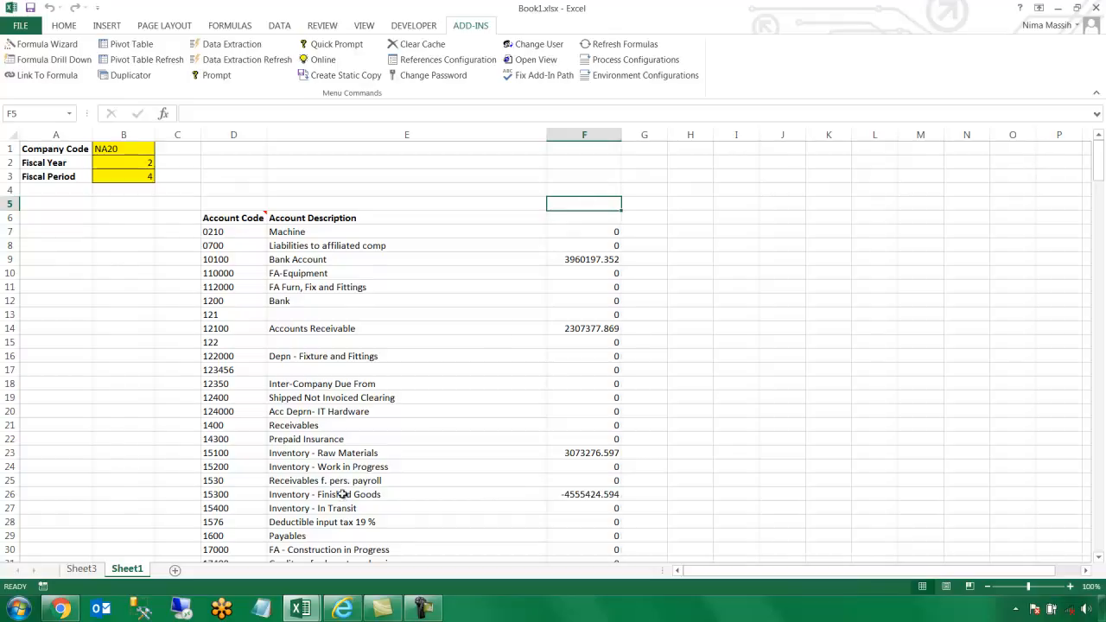
# On a new sheet at C5, start an Invoice Analysis (Production) pivot with all columns selected
pyautogui.click(175, 571)
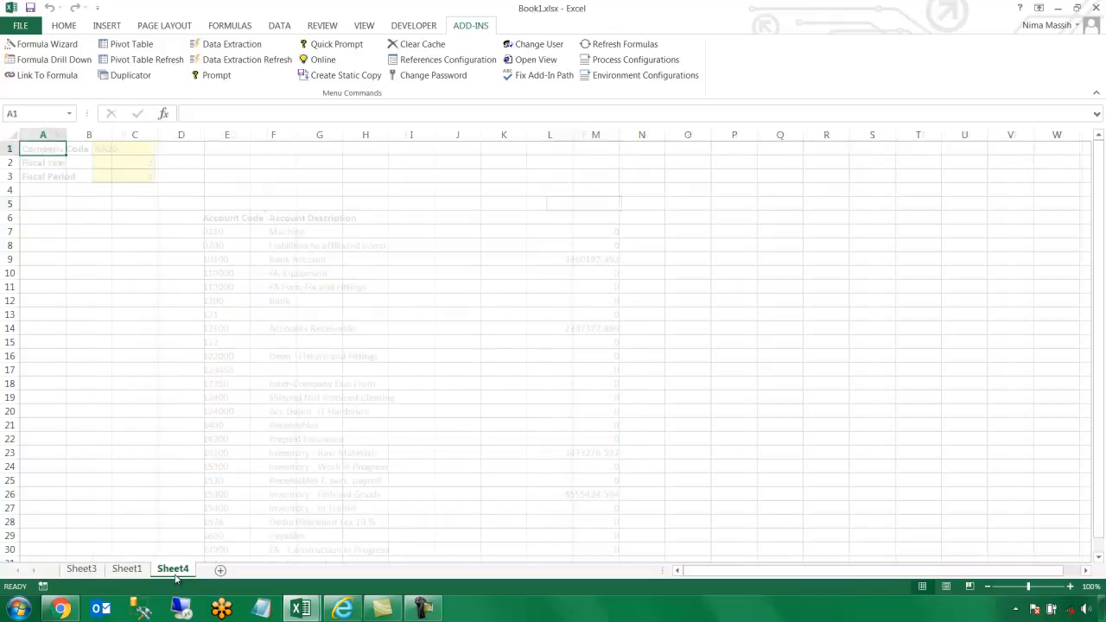
pyautogui.click(150, 209)
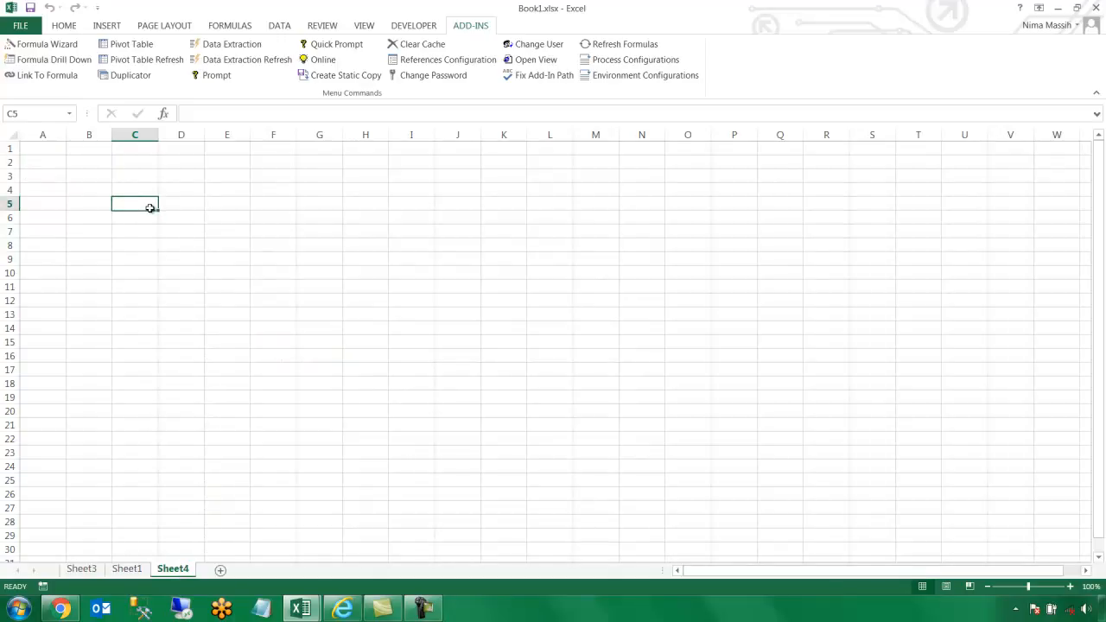
pyautogui.click(138, 48)
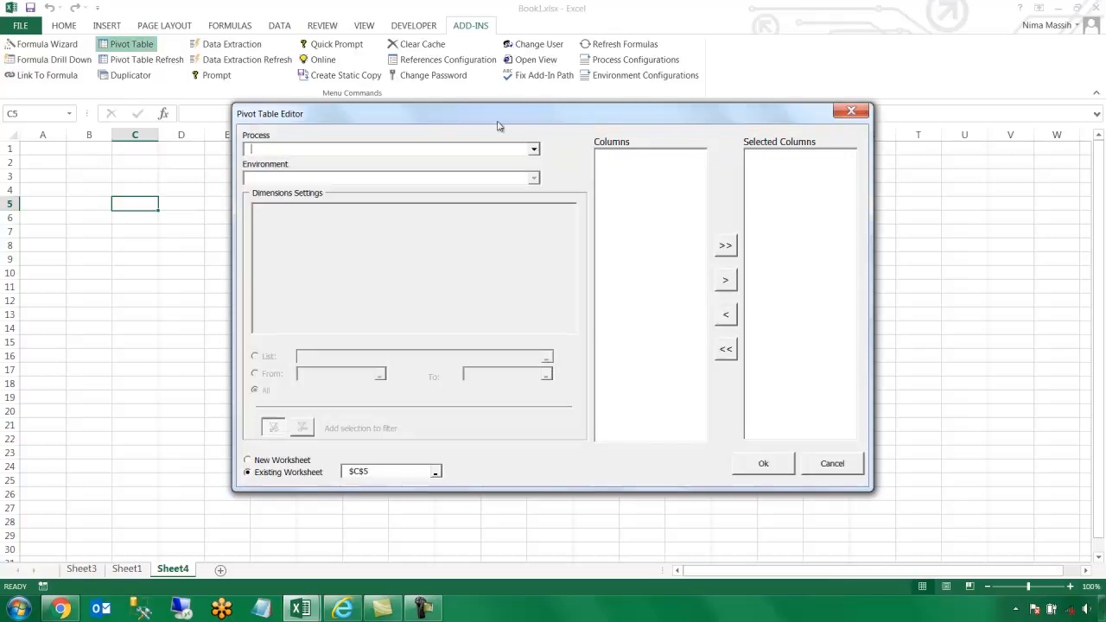
pyautogui.click(534, 151)
pyautogui.click(519, 173)
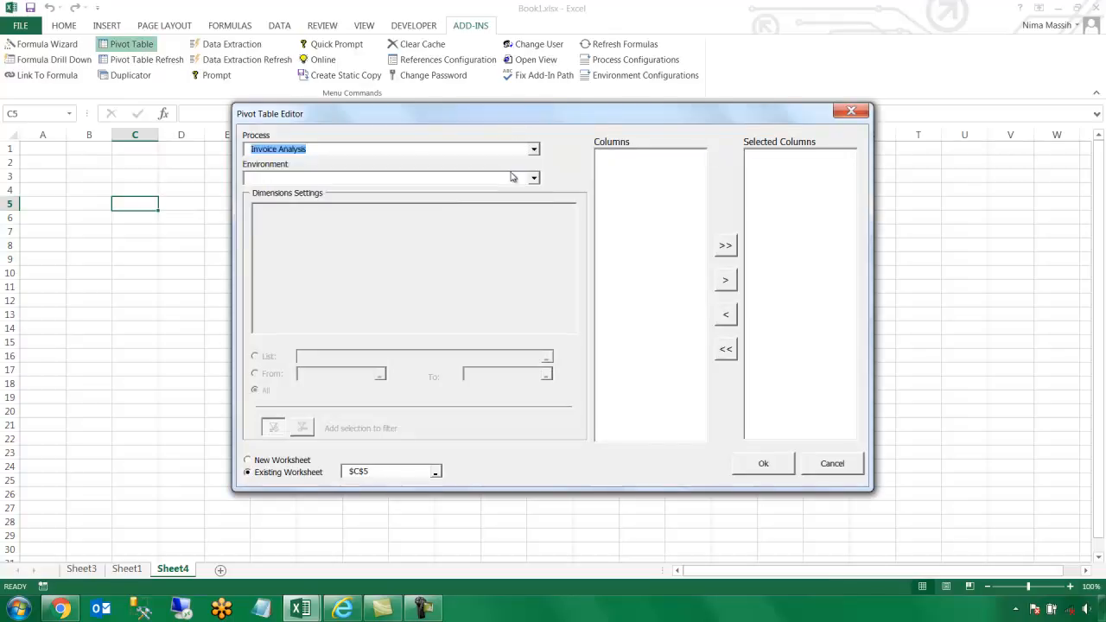
pyautogui.click(533, 179)
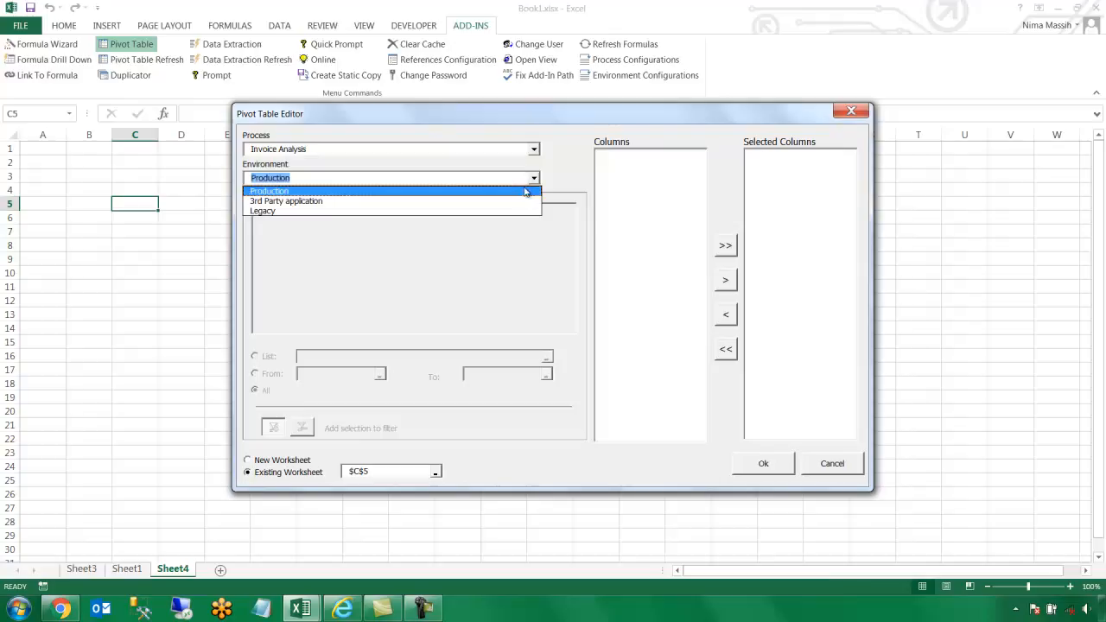
pyautogui.moveTo(669, 194); pyautogui.dragTo(667, 521)
pyautogui.click(730, 281)
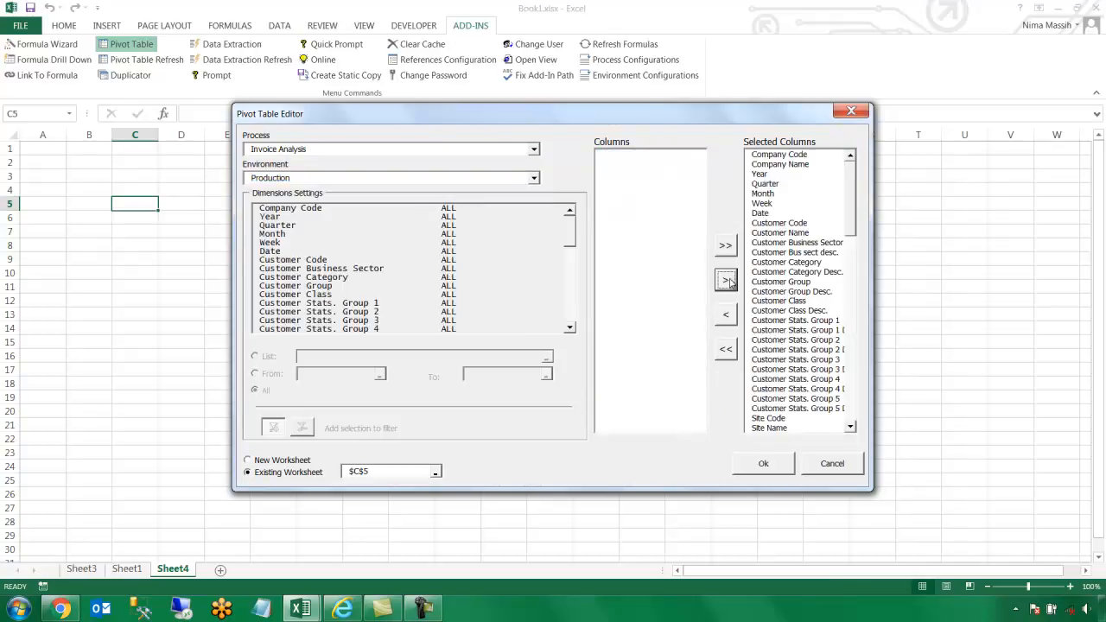
# Filter the pivot's Year dimension to 2014 and create the pivot table
pyautogui.click(291, 217)
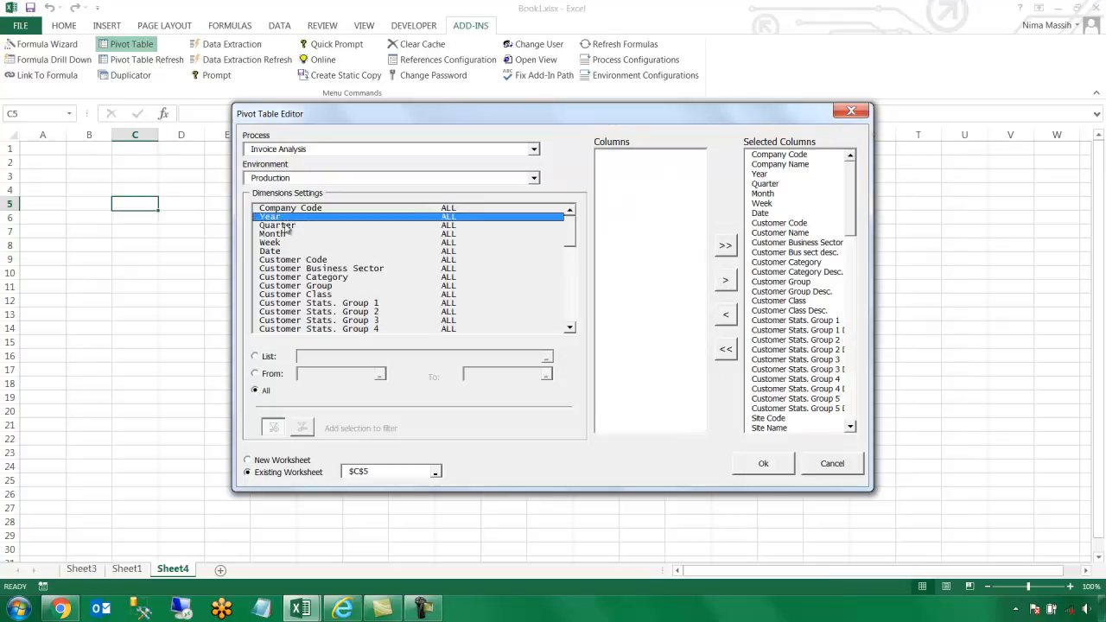
pyautogui.click(255, 356)
pyautogui.click(320, 356)
pyautogui.write('2014')
pyautogui.click(765, 466)
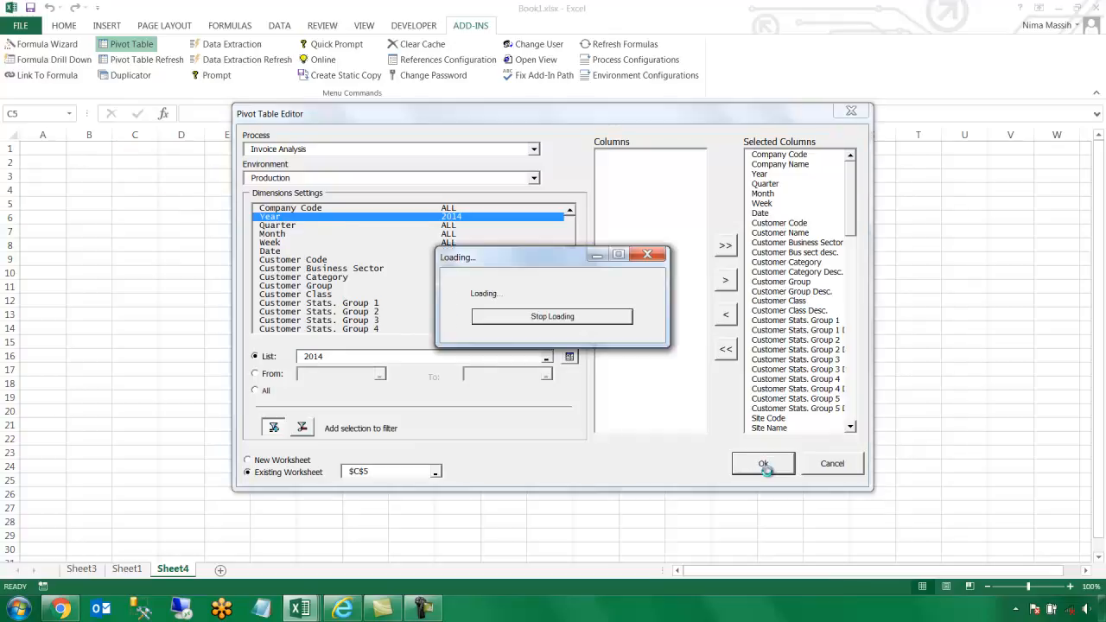
# Arrange Year and Quarter as rows, add the customer field, and sum Global Currency Cost as values
pyautogui.moveTo(909, 220); pyautogui.dragTo(917, 496)
pyautogui.moveTo(912, 238); pyautogui.dragTo(936, 514)
pyautogui.moveTo(921, 292); pyautogui.dragTo(1029, 413)
pyautogui.moveTo(1091, 206); pyautogui.dragTo(1095, 340)
pyautogui.moveTo(931, 206); pyautogui.dragTo(1031, 508)
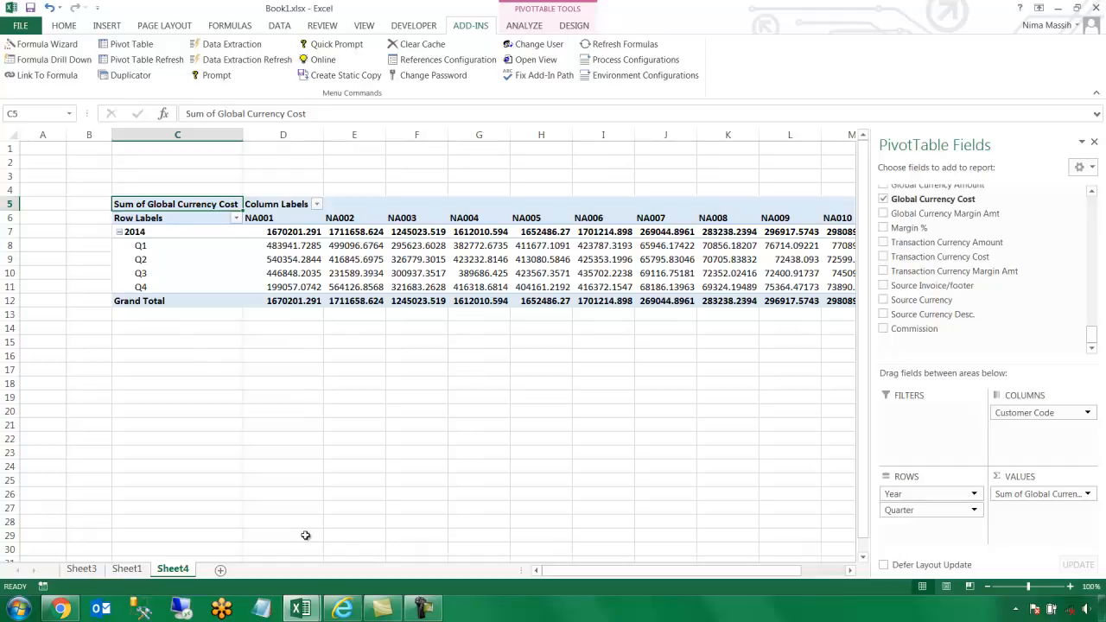
# Switch to the SEI 72 Financials Reports for Sage X3 workbook
pyautogui.click(303, 609)
pyautogui.click(344, 516)
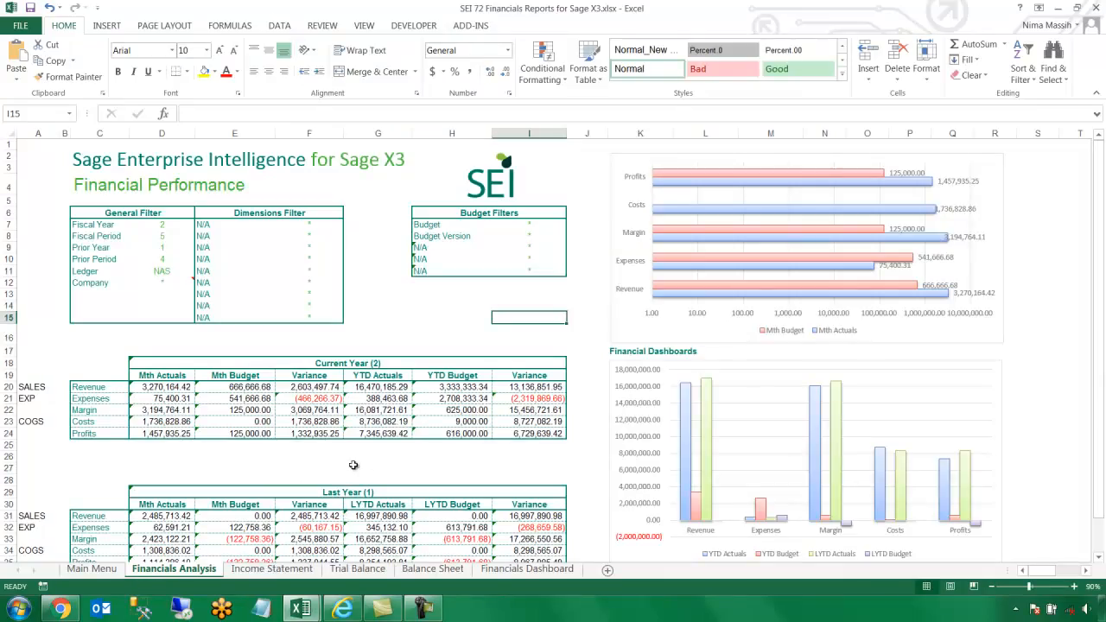
pyautogui.scroll(-1, 537, 439)
pyautogui.scroll(-1, 537, 438)
pyautogui.scroll(2, 588, 450)
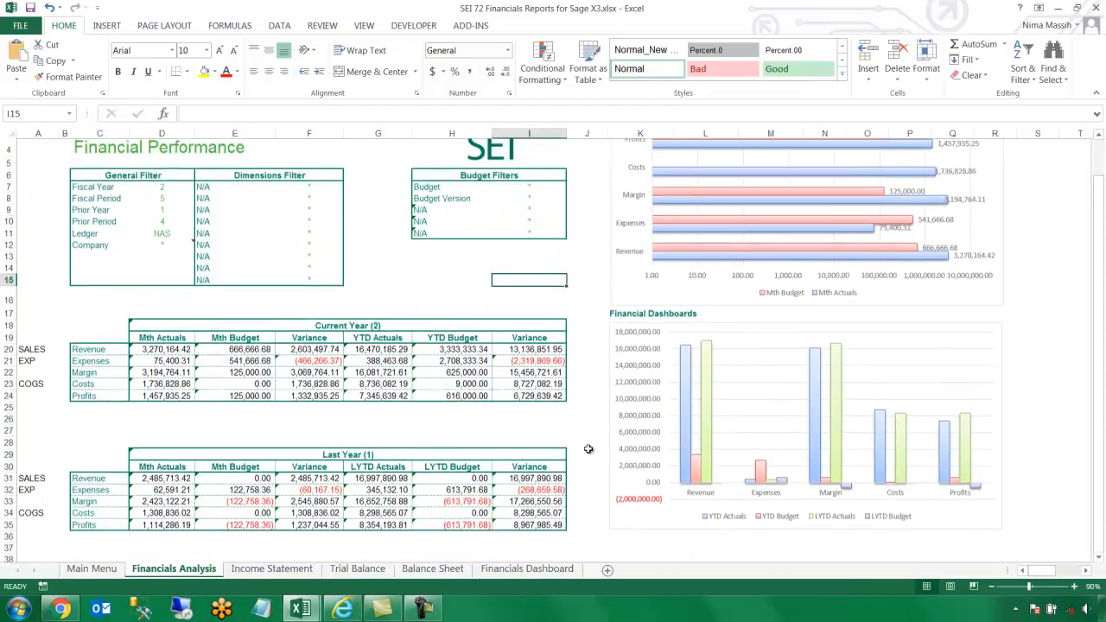
pyautogui.click(308, 572)
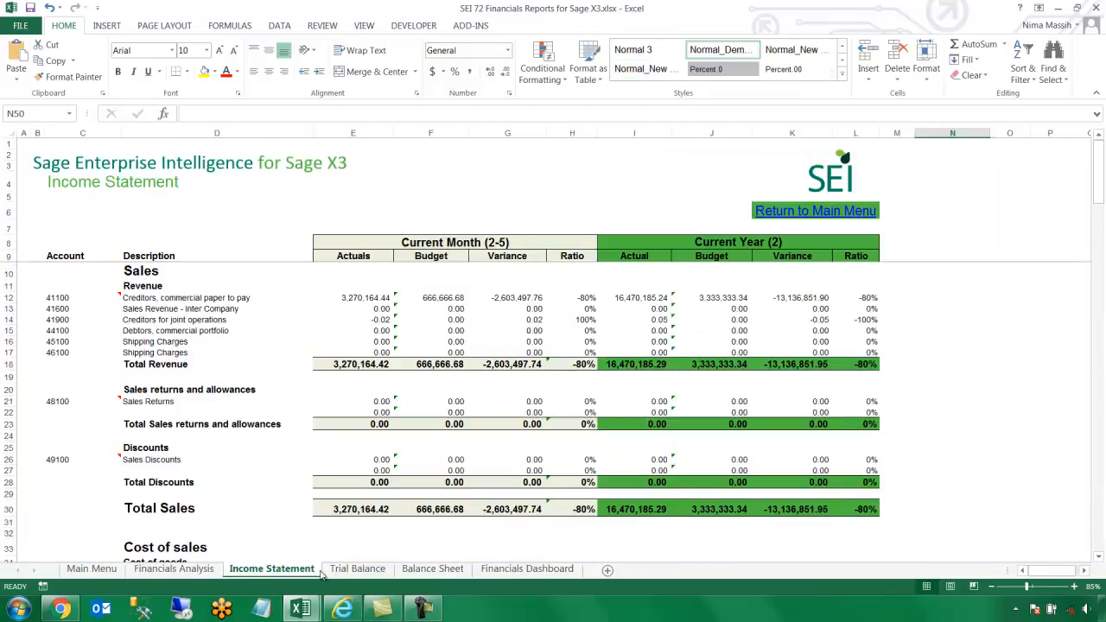
pyautogui.scroll(-13, 420, 505)
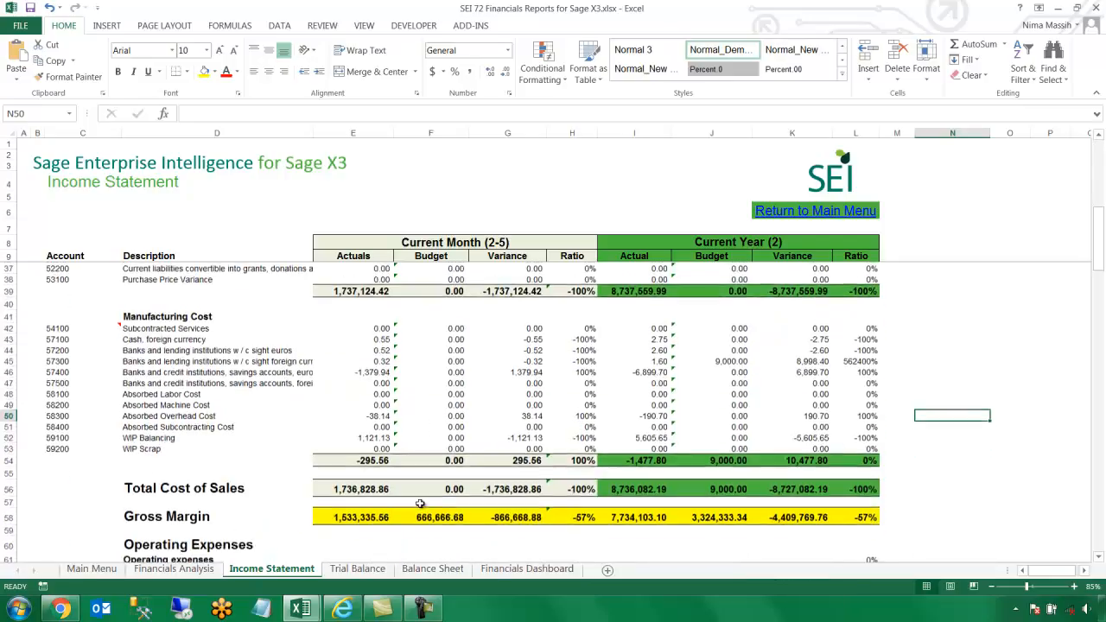
pyautogui.click(357, 569)
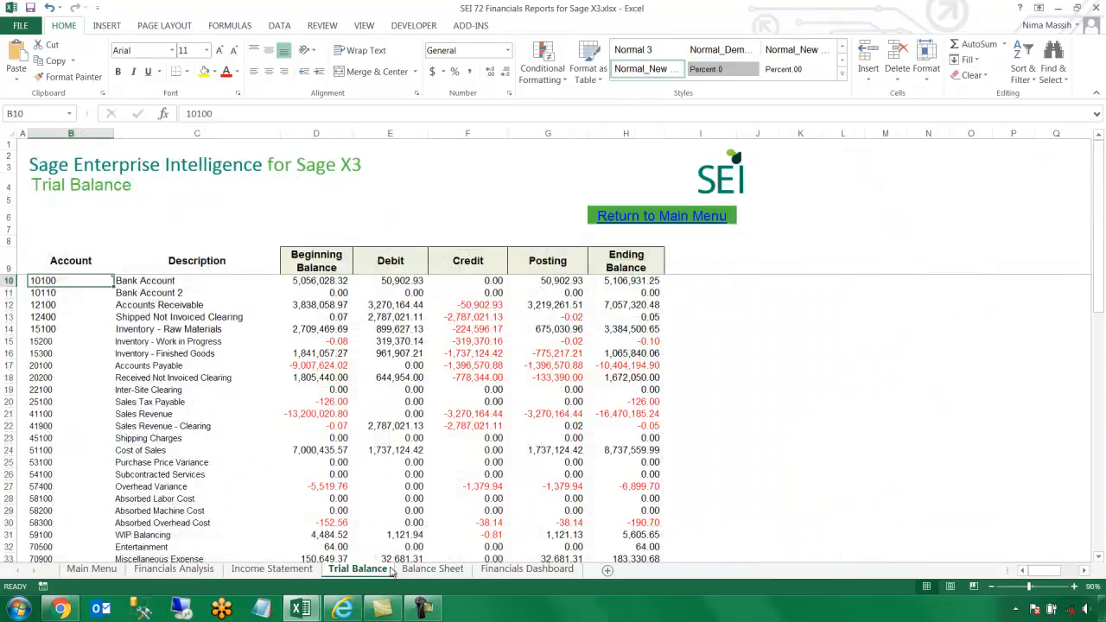
pyautogui.click(432, 571)
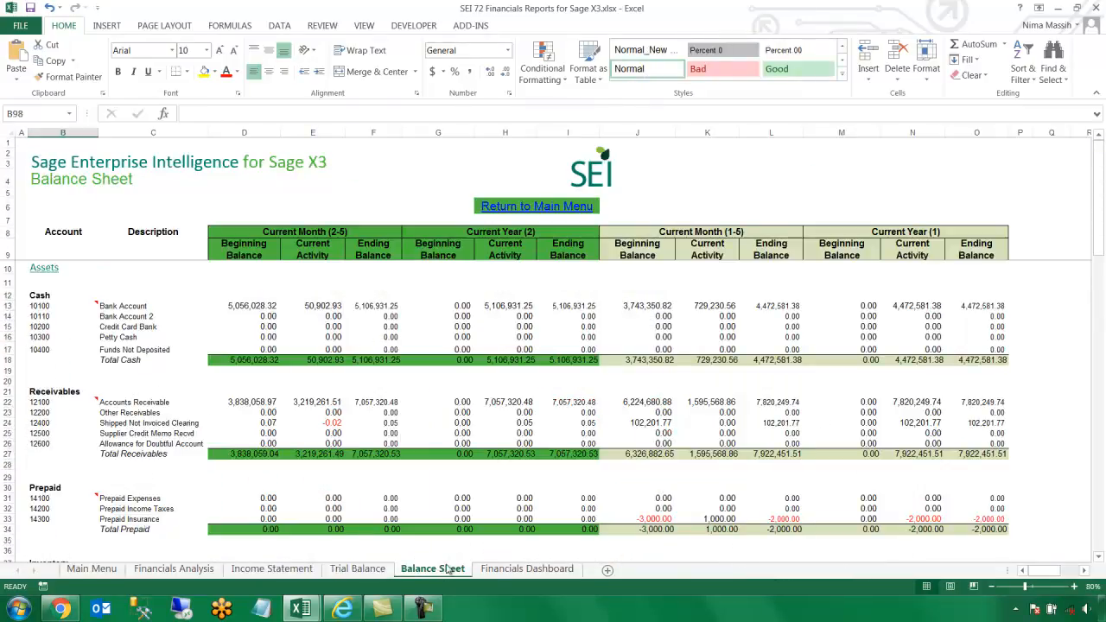
pyautogui.click(495, 572)
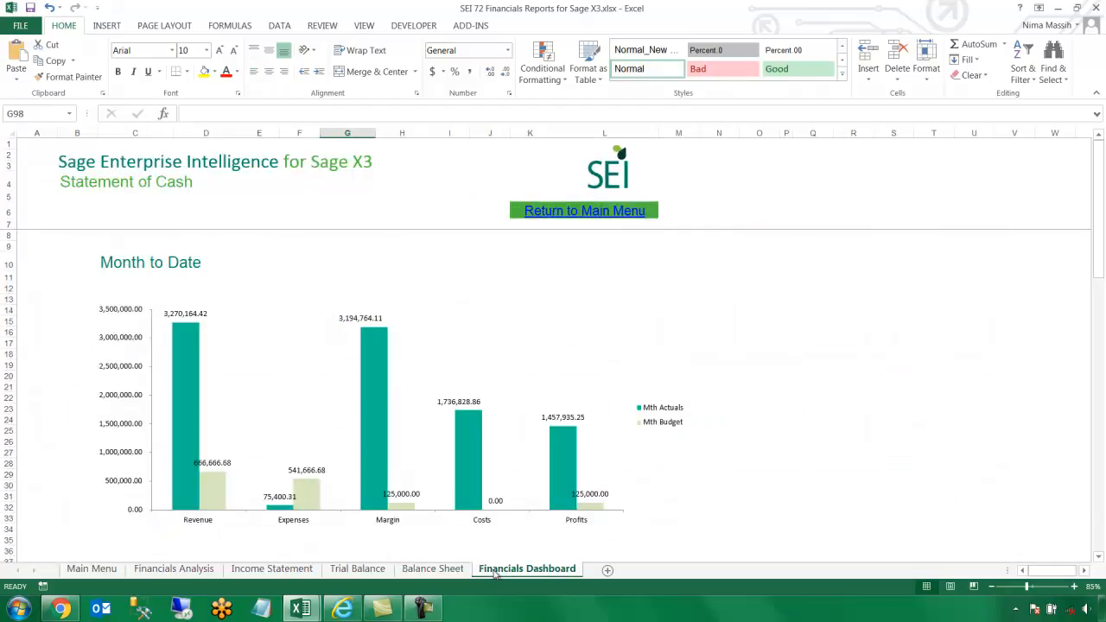
pyautogui.click(212, 570)
# After checking D20's formula, set Fiscal Period in D8 to 6 and accept the log-chart warning
pyautogui.click(187, 387)
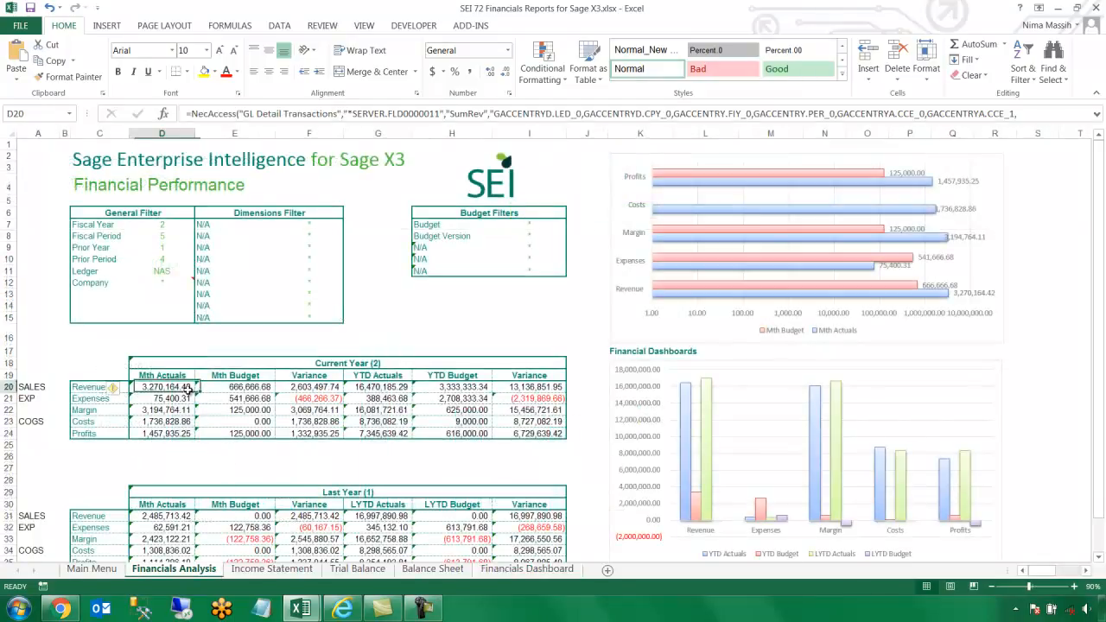
pyautogui.click(179, 237)
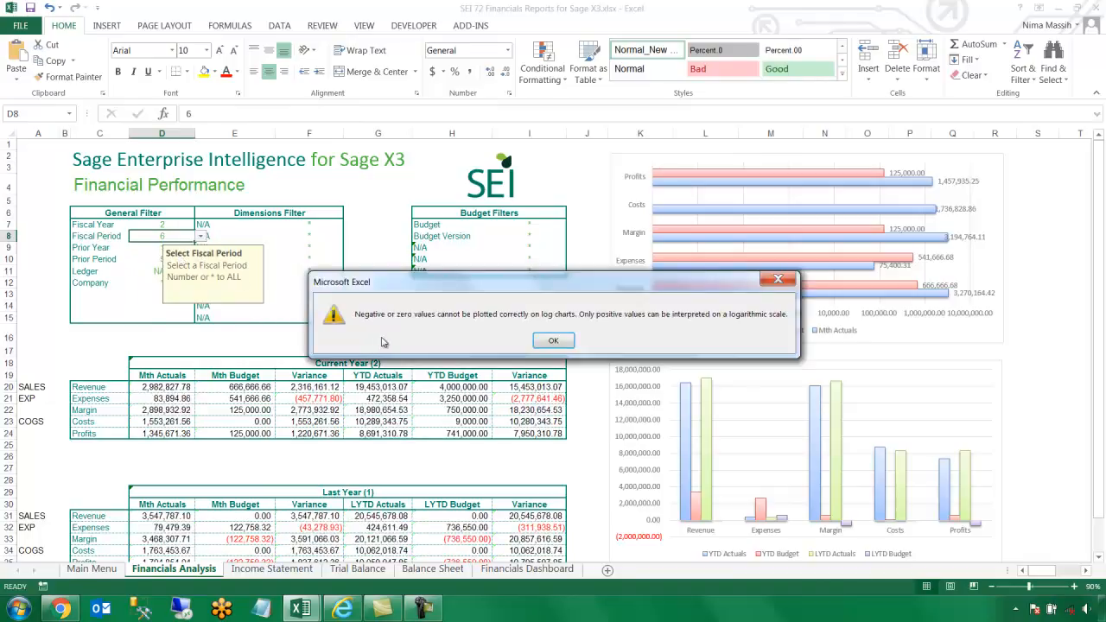
pyautogui.click(553, 340)
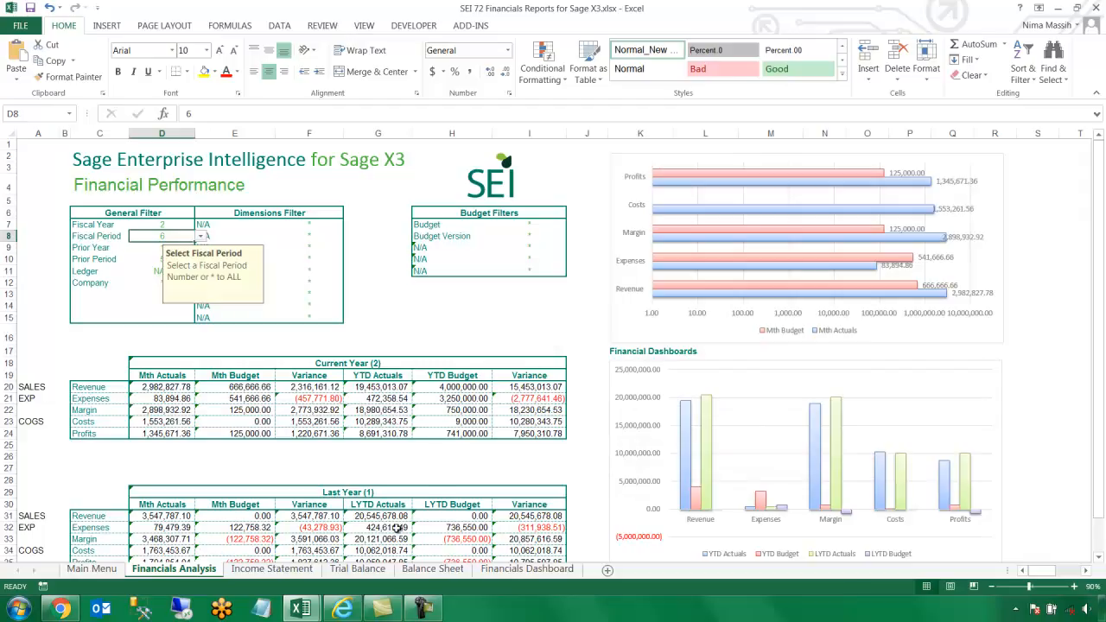
# In the SEI web client, launch Reports > Financials > Income Statement
pyautogui.click(343, 609)
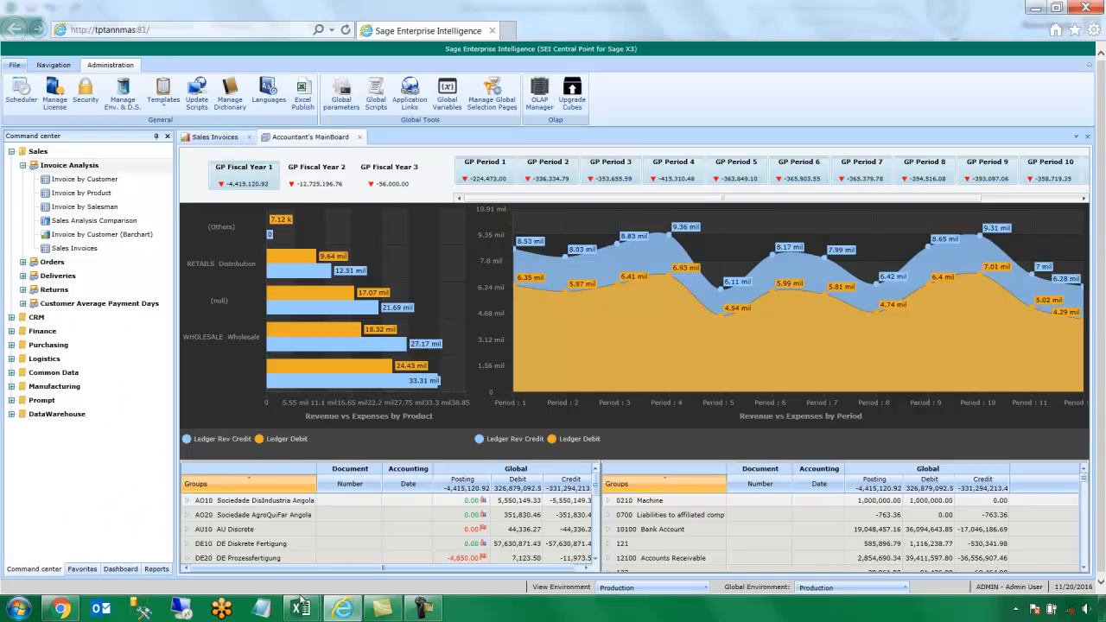
pyautogui.click(152, 569)
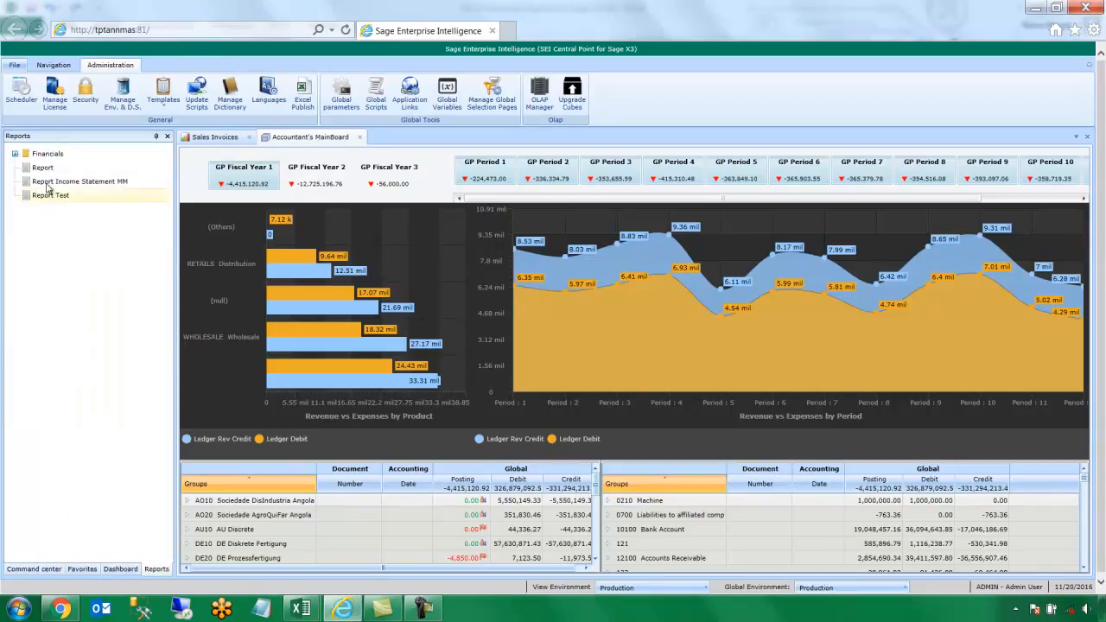
pyautogui.doubleClick(54, 156)
pyautogui.doubleClick(63, 167)
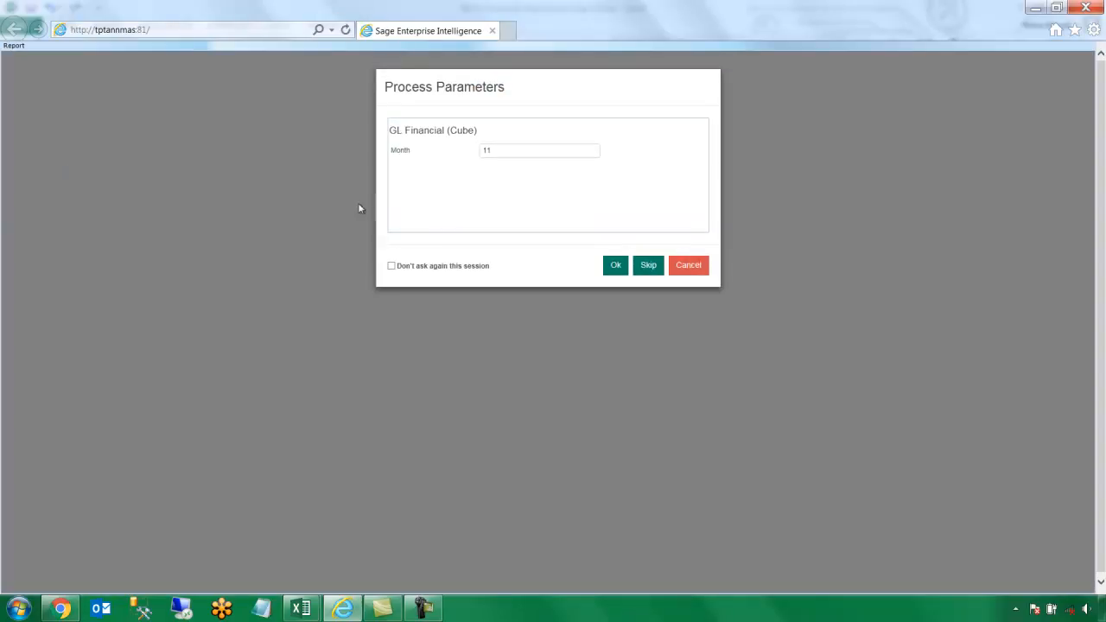
# Skip the Month 11 parameter prompt and accept the selection filters to load the Income Statement
pyautogui.click(637, 267)
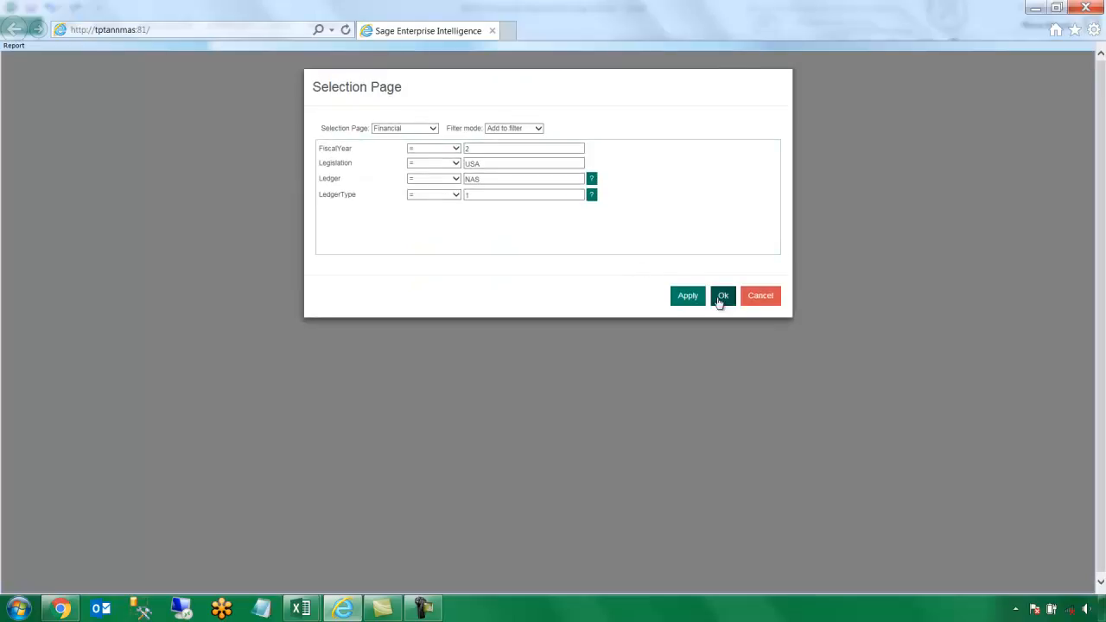
pyautogui.click(721, 298)
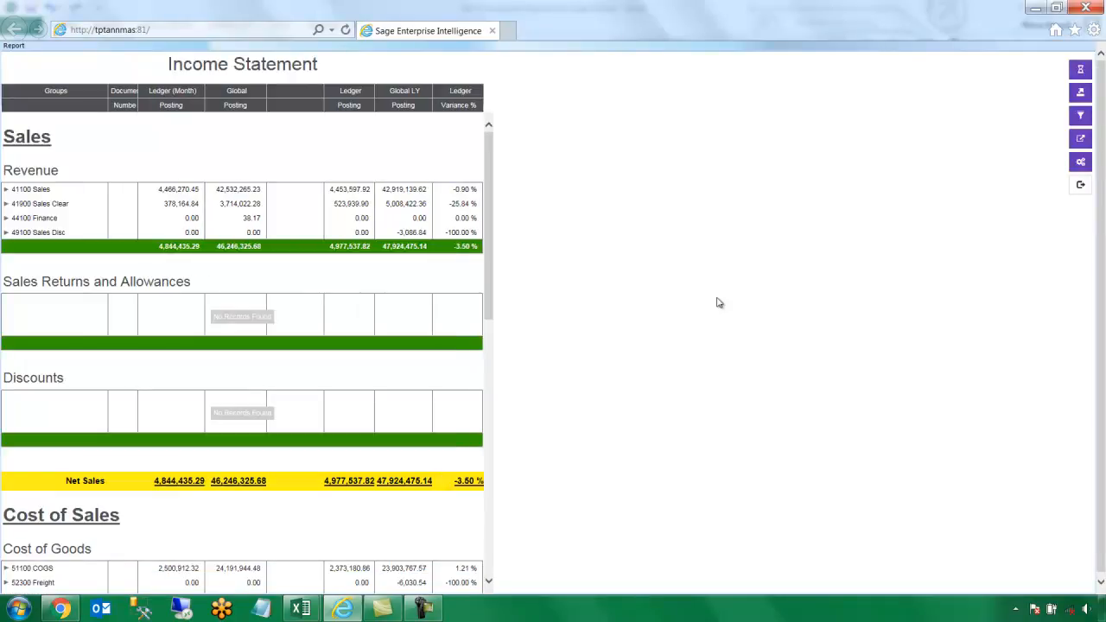
# Drill into 41100 Sales period 1 documents and widen the Document Number column
pyautogui.click(6, 190)
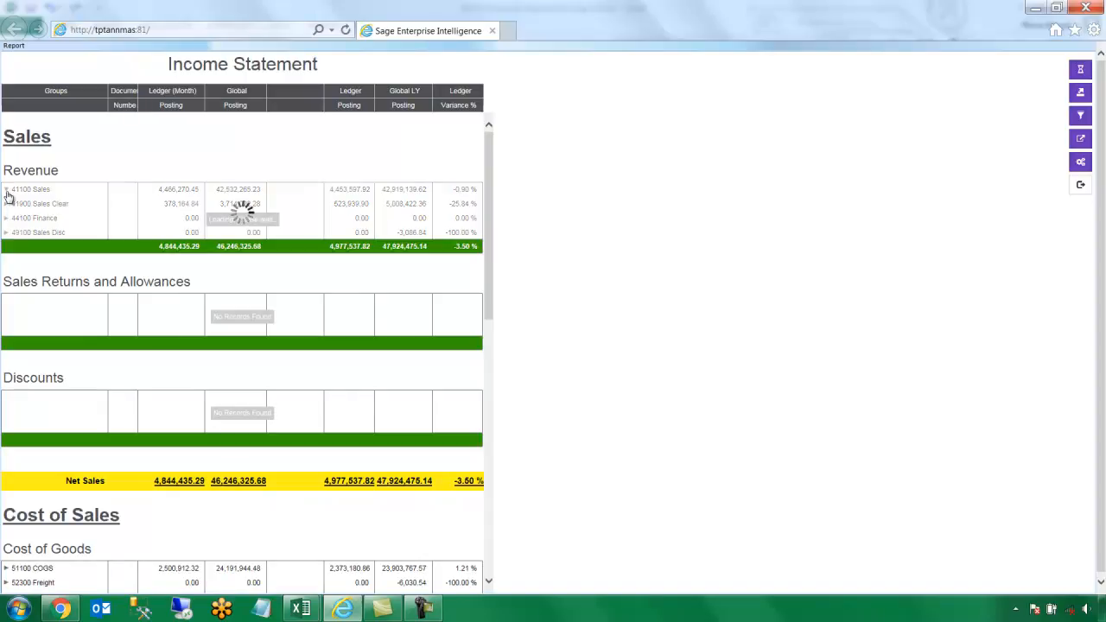
pyautogui.click(15, 205)
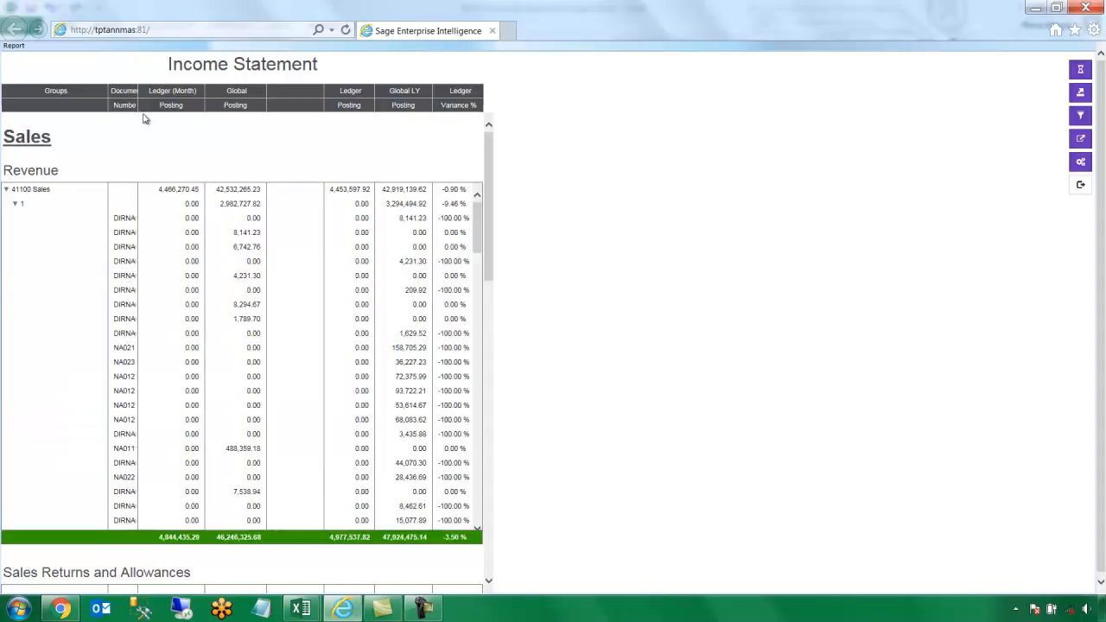
pyautogui.moveTo(138, 105); pyautogui.dragTo(197, 104)
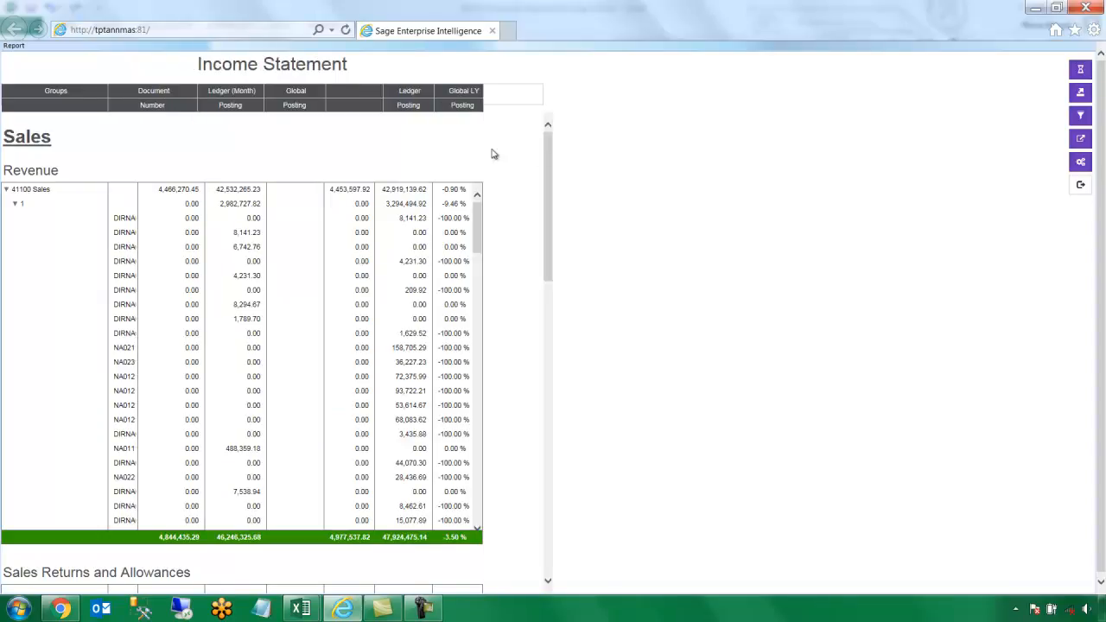
# Review the Net Sales figures, then exit the Income Statement back to the Accountant's MainBoard
pyautogui.moveTo(1092, 123)
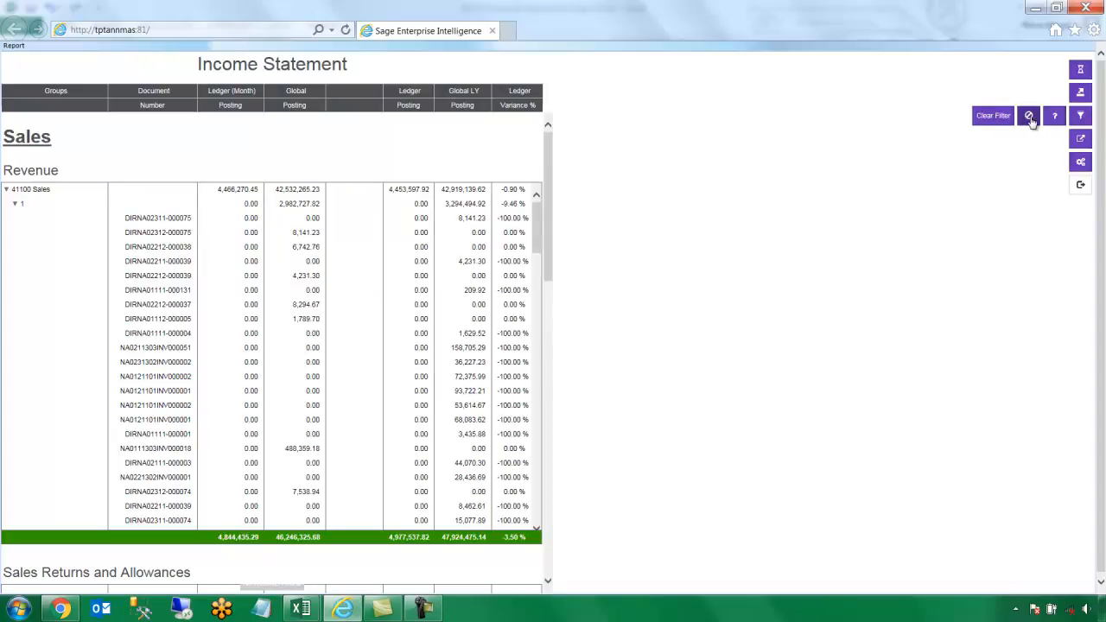
pyautogui.moveTo(1080, 92)
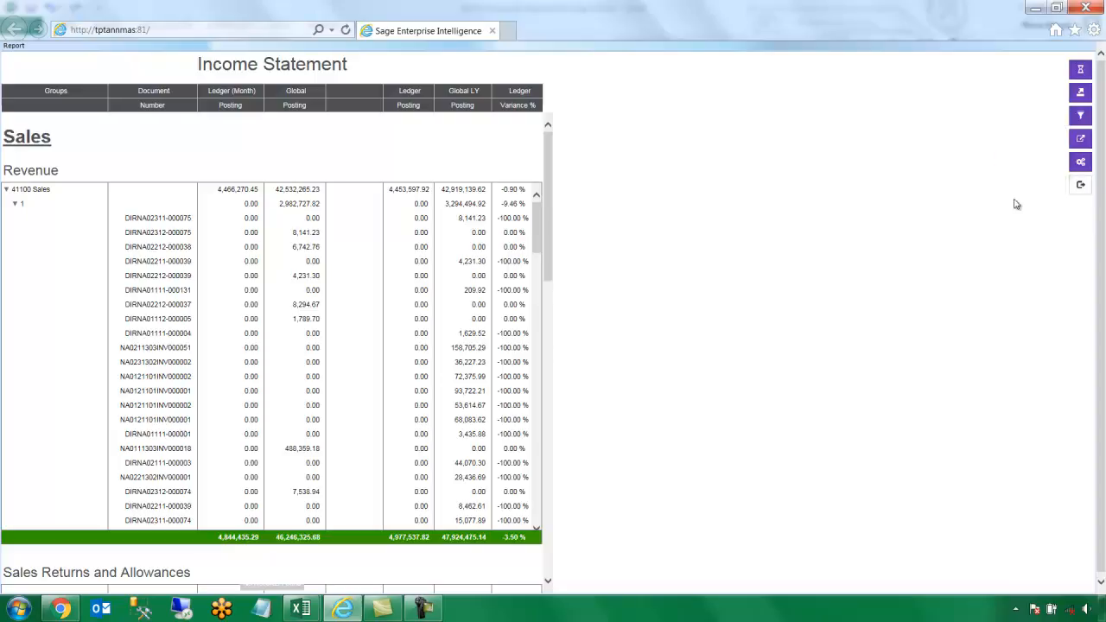
pyautogui.scroll(-1, 554, 242)
pyautogui.scroll(-5, 554, 243)
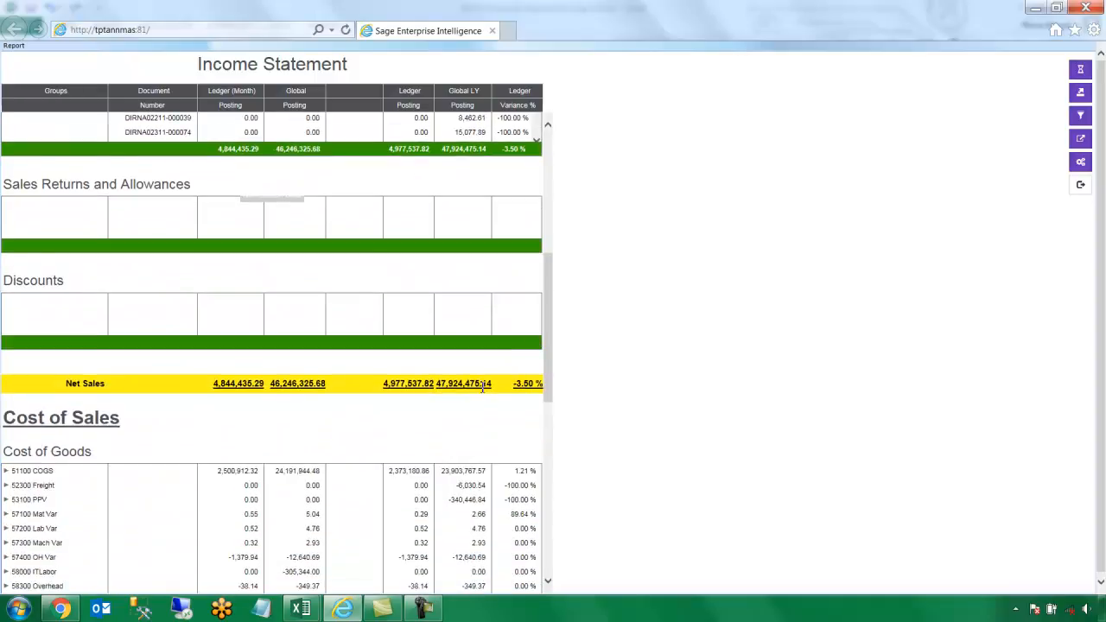
pyautogui.moveTo(490, 383); pyautogui.dragTo(377, 401)
pyautogui.click(377, 401)
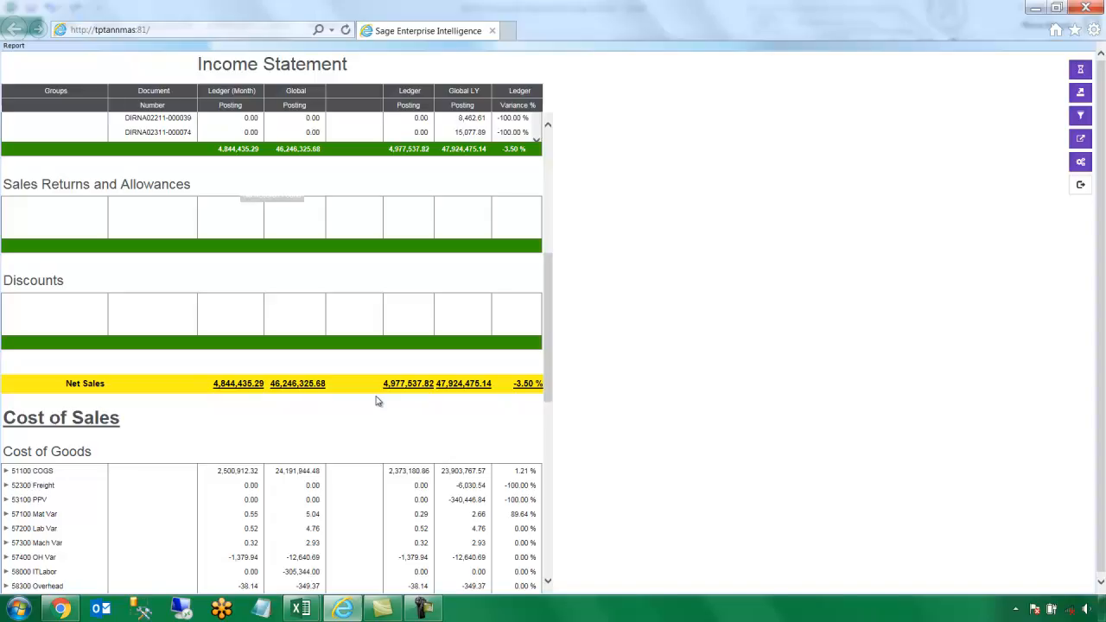
pyautogui.click(1082, 186)
pyautogui.click(667, 134)
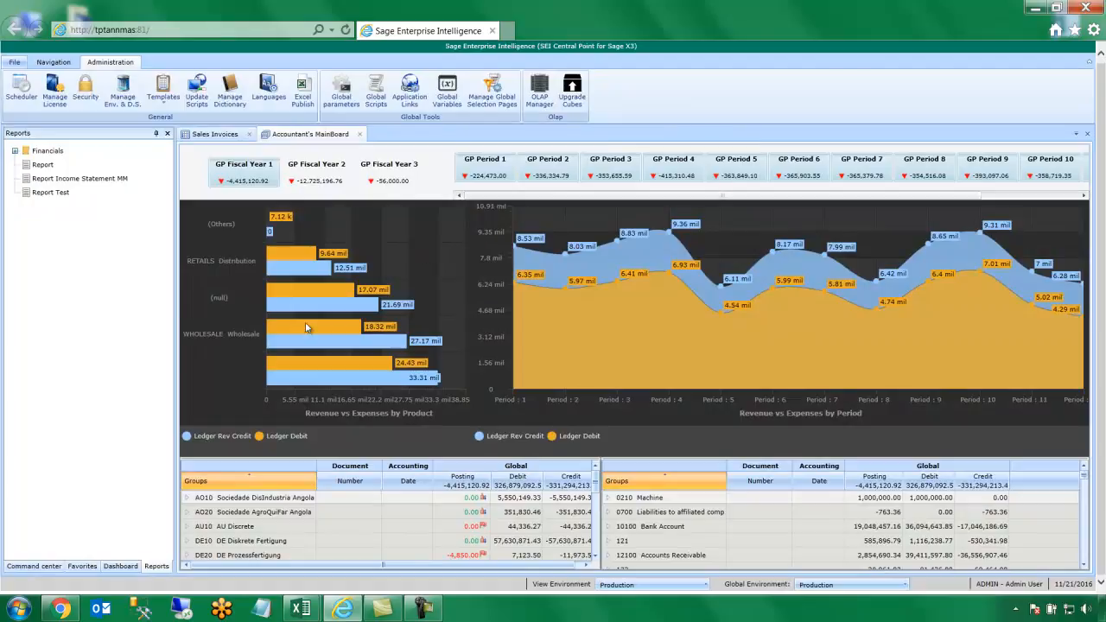
# In the Command center, expand Finance > Budget Entry and open the Budget Entry Example view
pyautogui.click(55, 569)
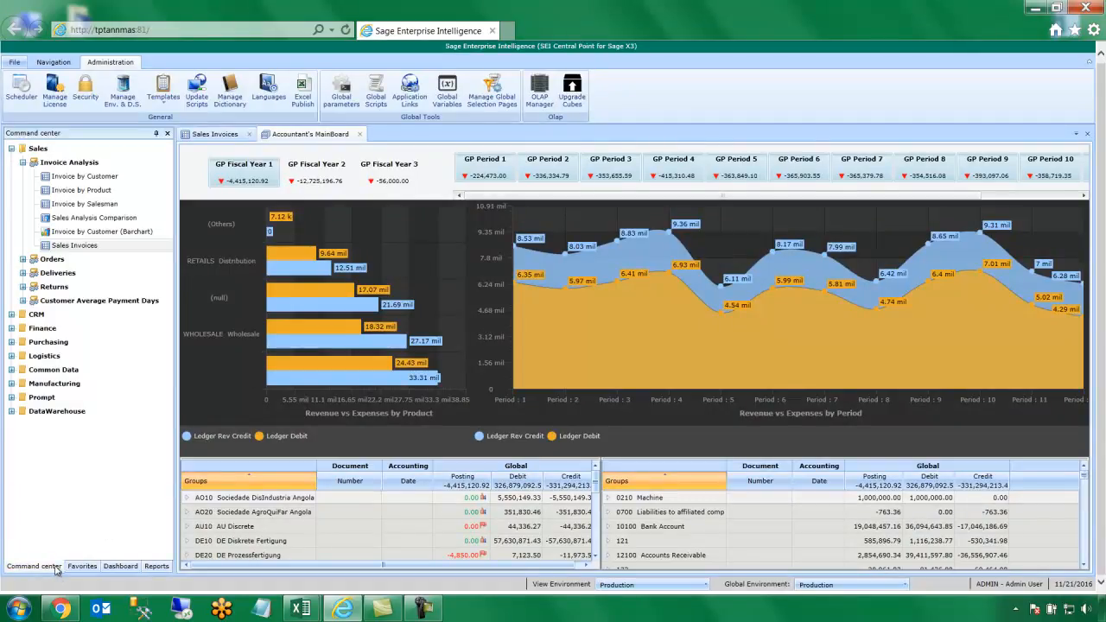
pyautogui.click(11, 330)
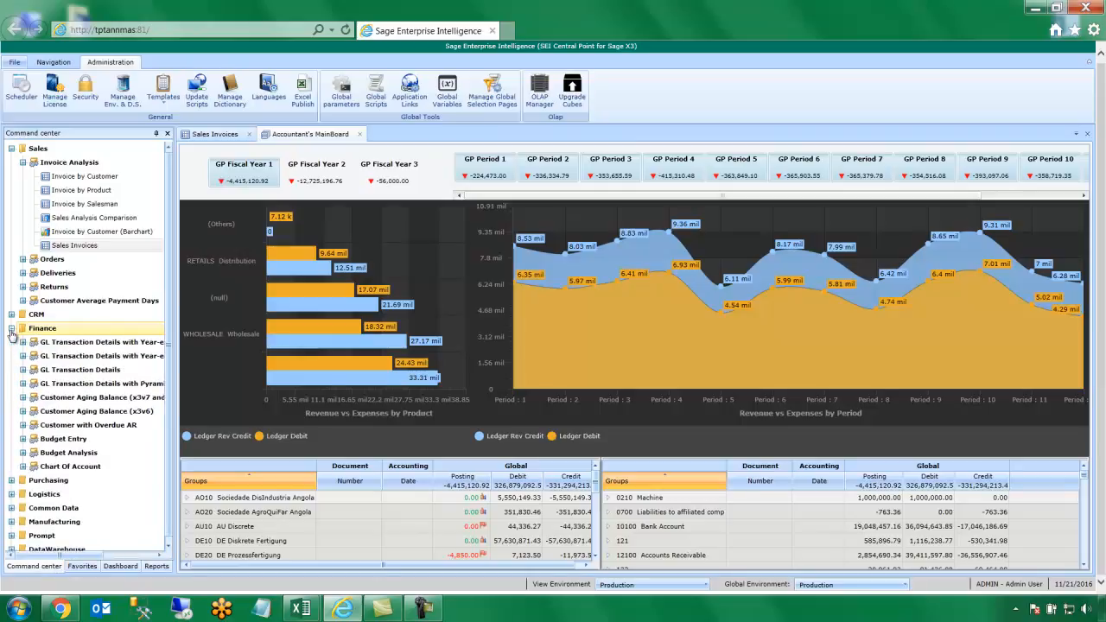
pyautogui.click(23, 439)
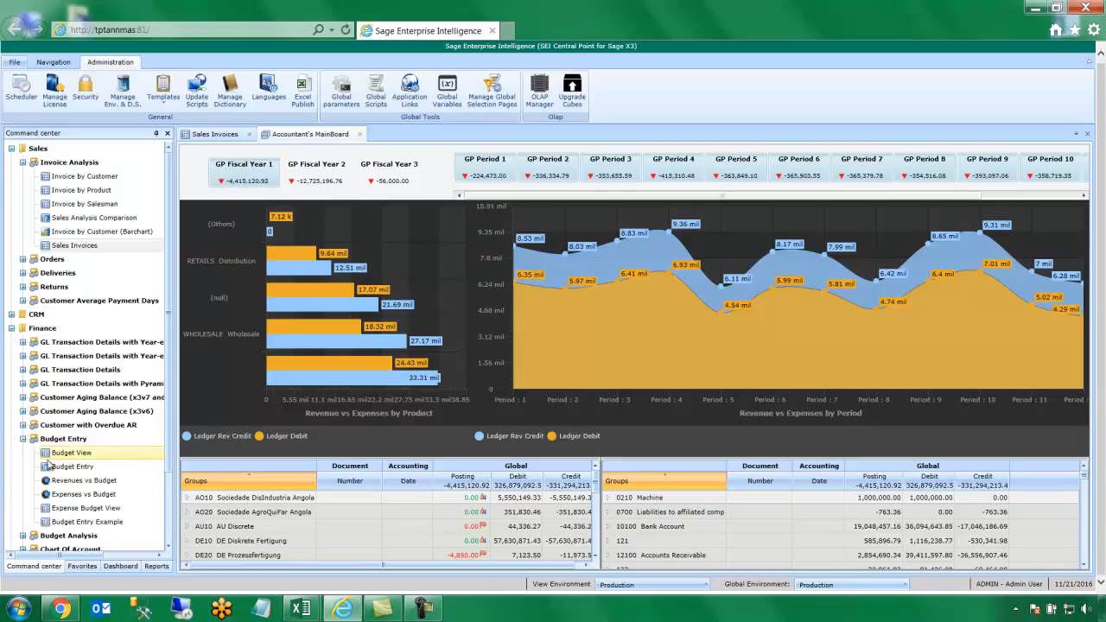
pyautogui.click(136, 523)
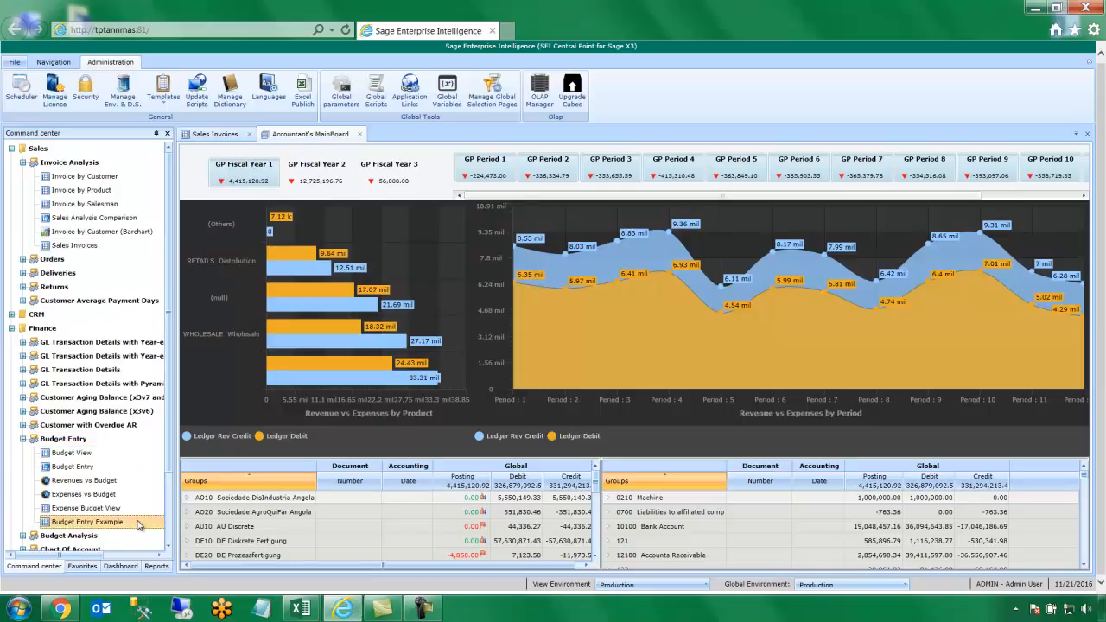
pyautogui.doubleClick(87, 522)
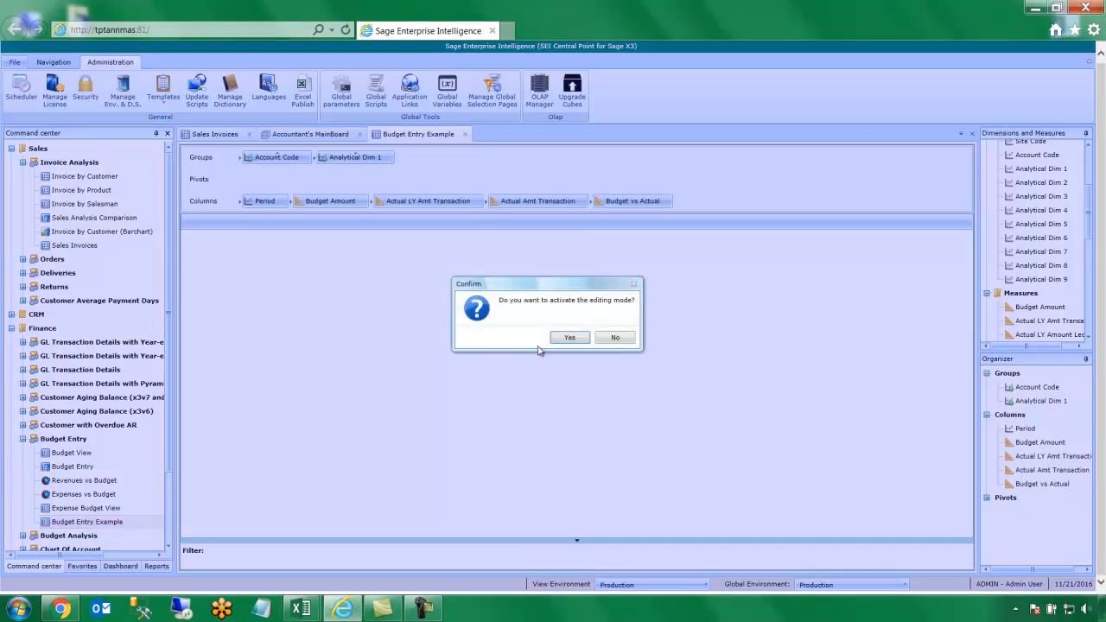
# Turn on editing mode and expand 70900 Miscellaneous Expense down to IT-001 IT Department's periods
pyautogui.click(557, 338)
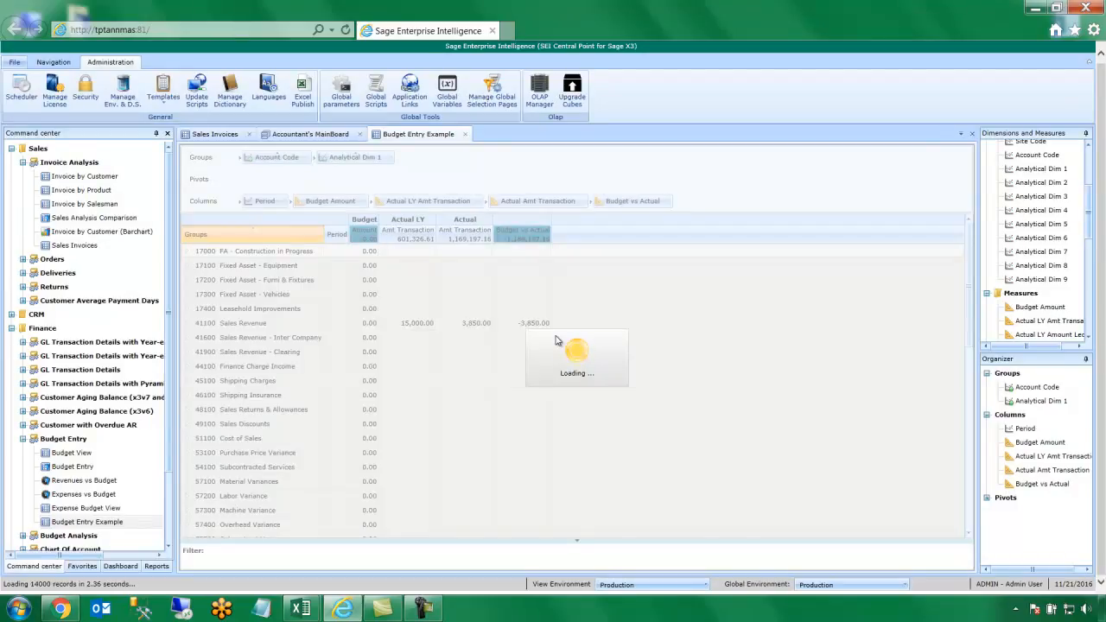
pyautogui.scroll(-4, 556, 340)
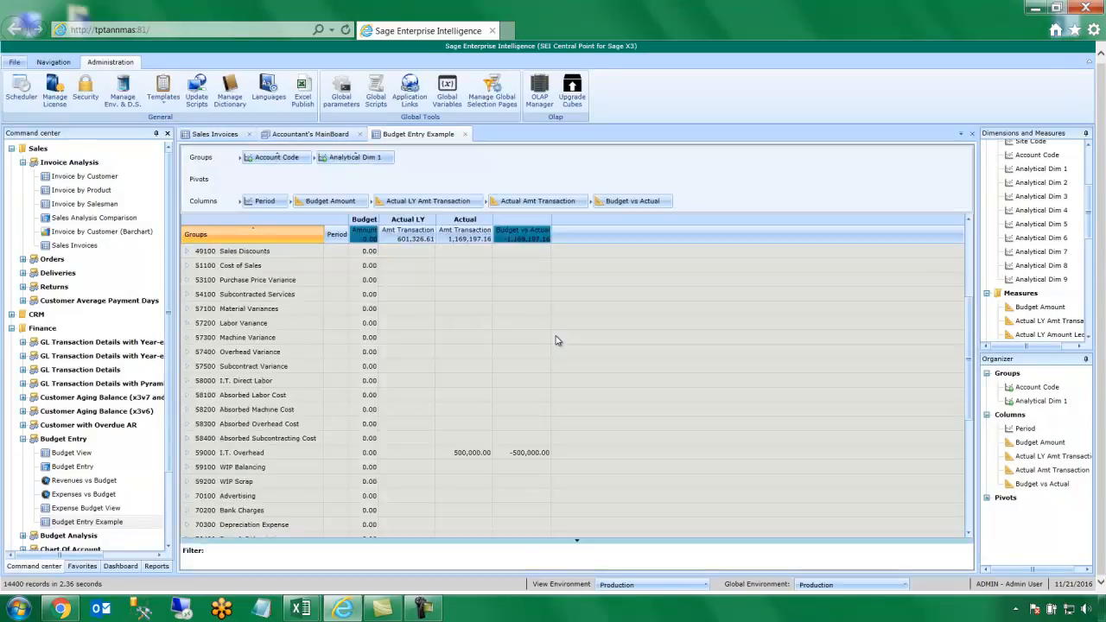
pyautogui.scroll(-4, 557, 341)
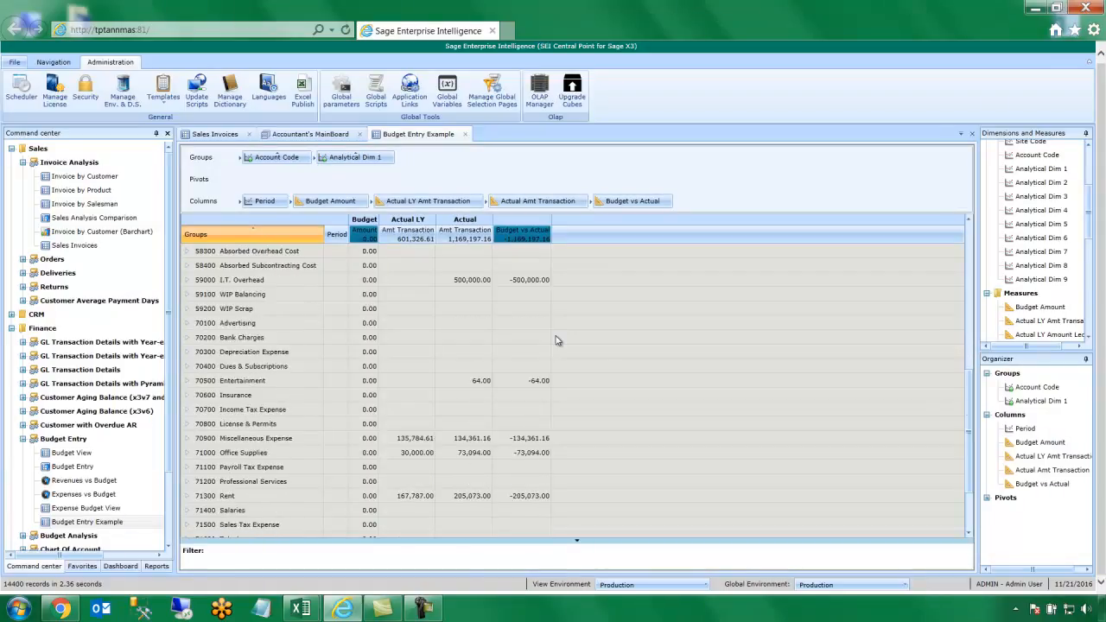
pyautogui.click(186, 439)
pyautogui.scroll(-2, 203, 450)
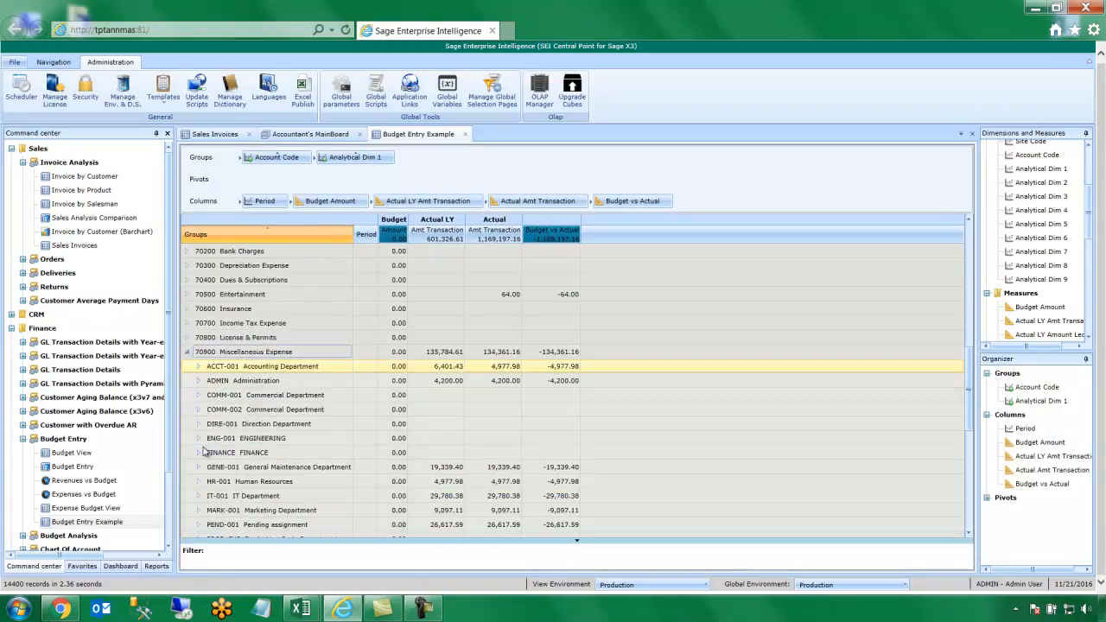
pyautogui.click(198, 497)
pyautogui.scroll(-2, 363, 449)
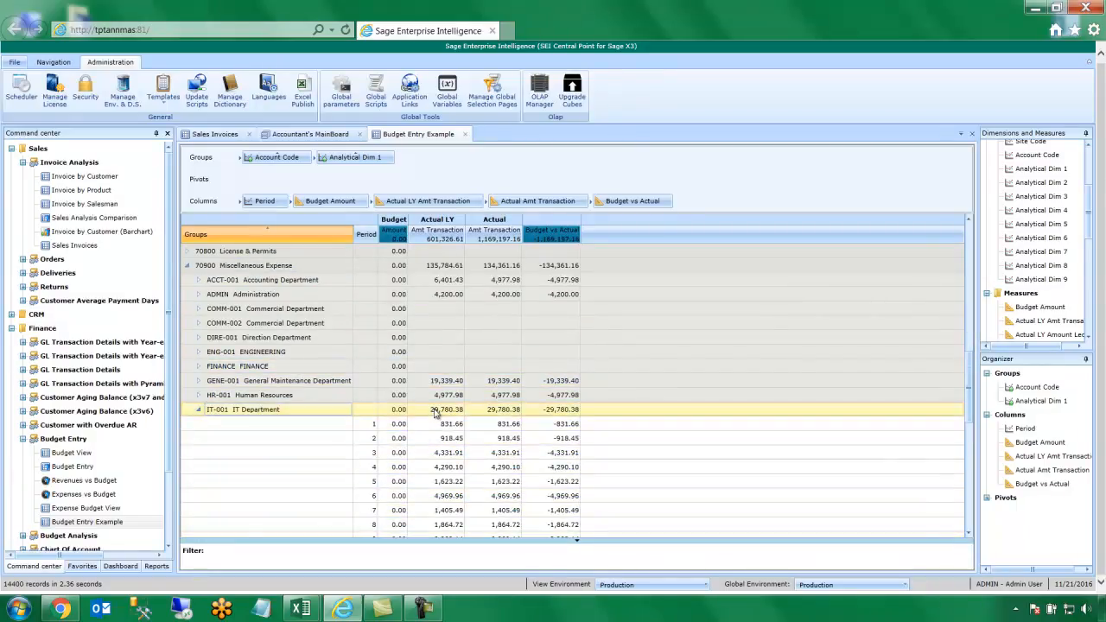
# Set the IT-001 IT Department budget amount to 40,000.00 and widen the Budget Amount column
pyautogui.click(438, 414)
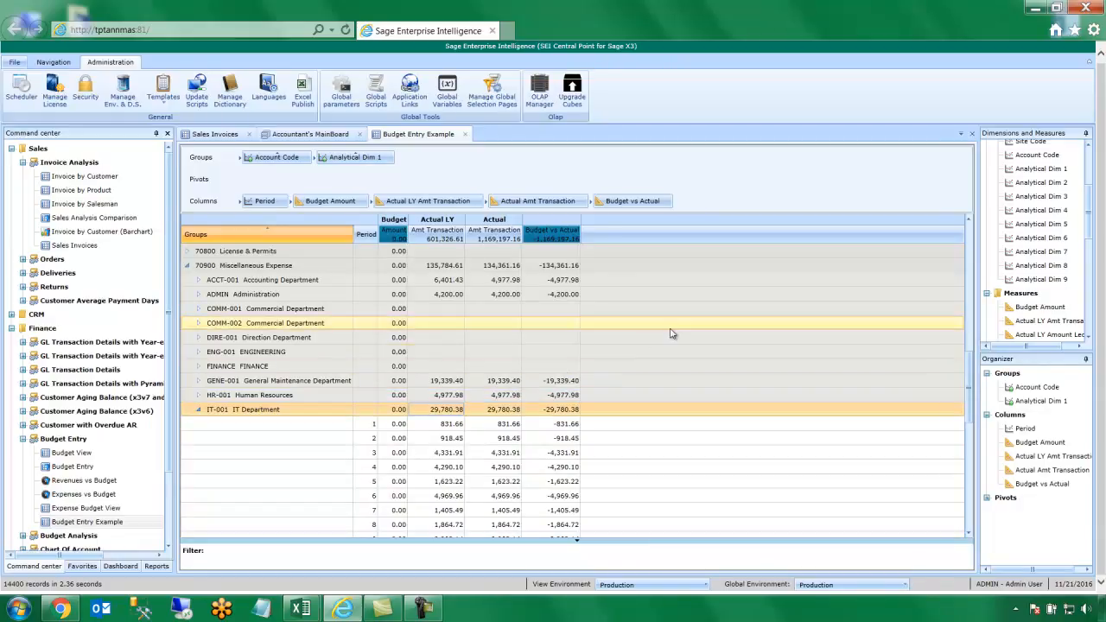
pyautogui.click(397, 413)
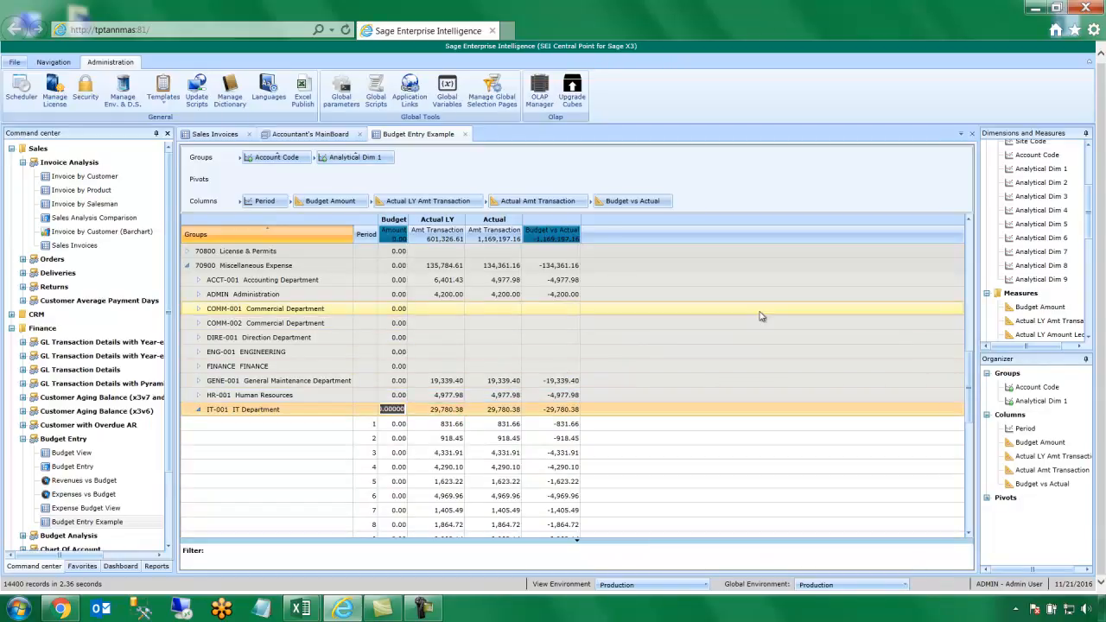
pyautogui.write('10')
pyautogui.press('Return')
pyautogui.moveTo(405, 236); pyautogui.dragTo(448, 235)
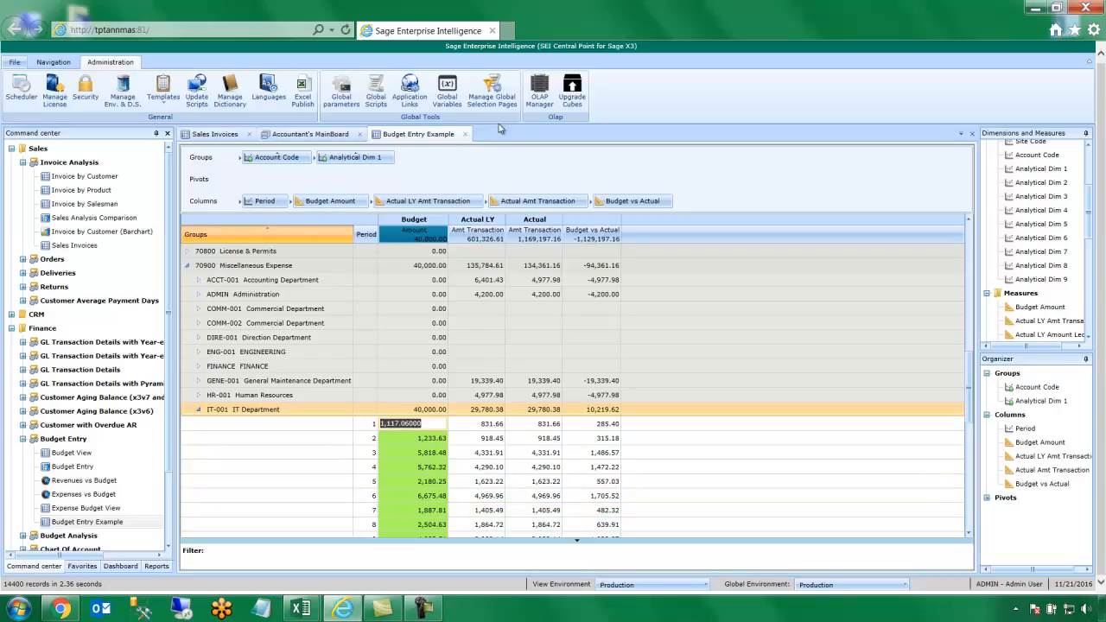
# Inspect the X3 Financial Cube's details in OLAP Manager, then close it
pyautogui.click(550, 102)
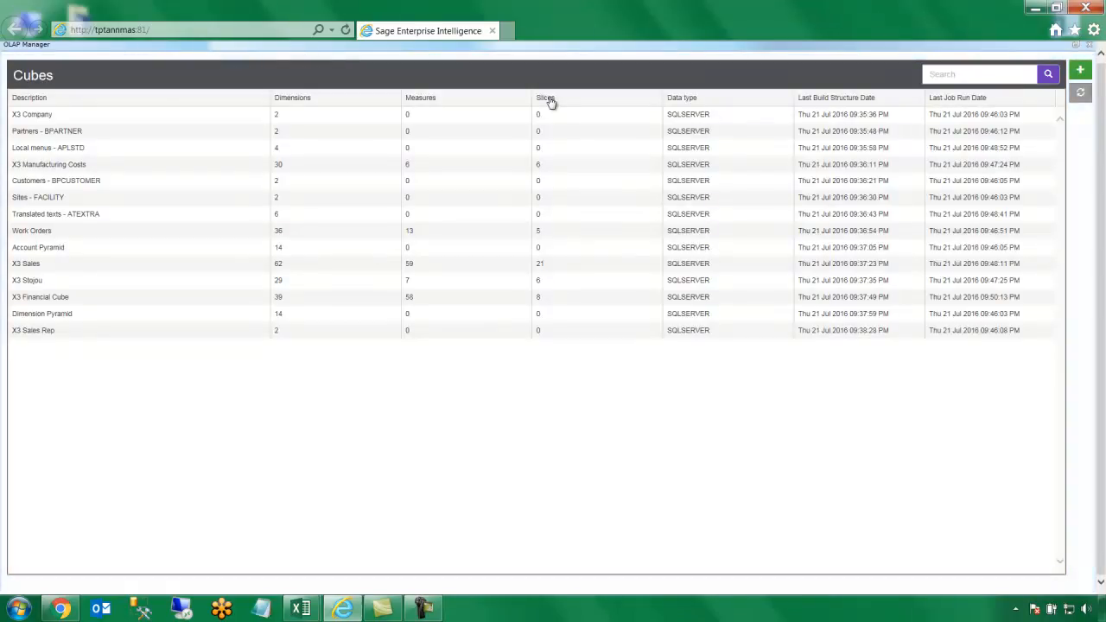
pyautogui.click(450, 135)
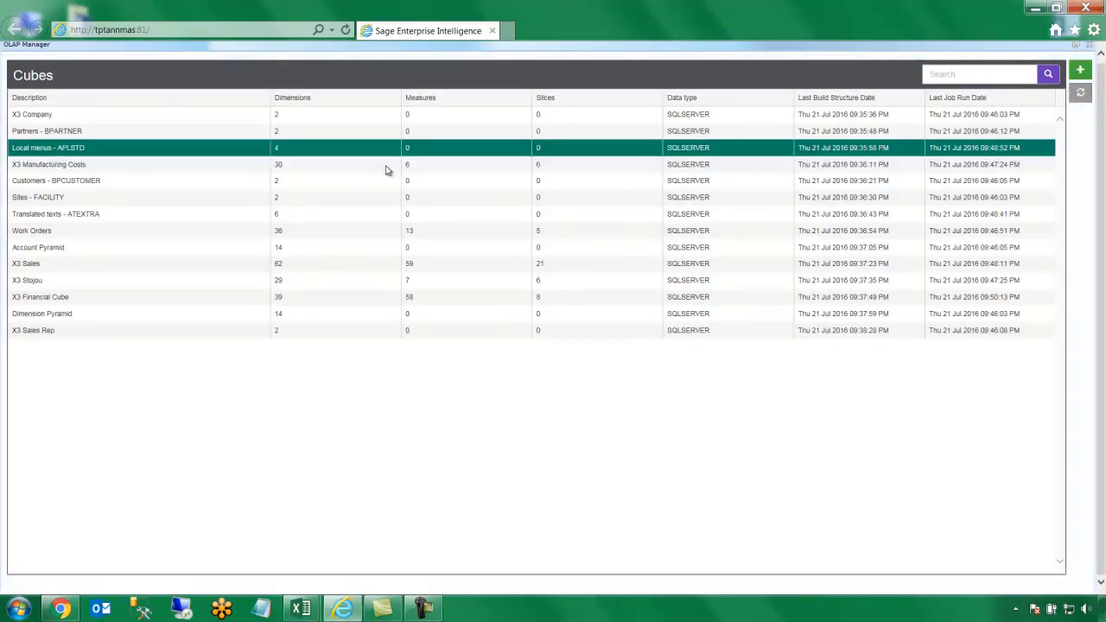
pyautogui.click(173, 298)
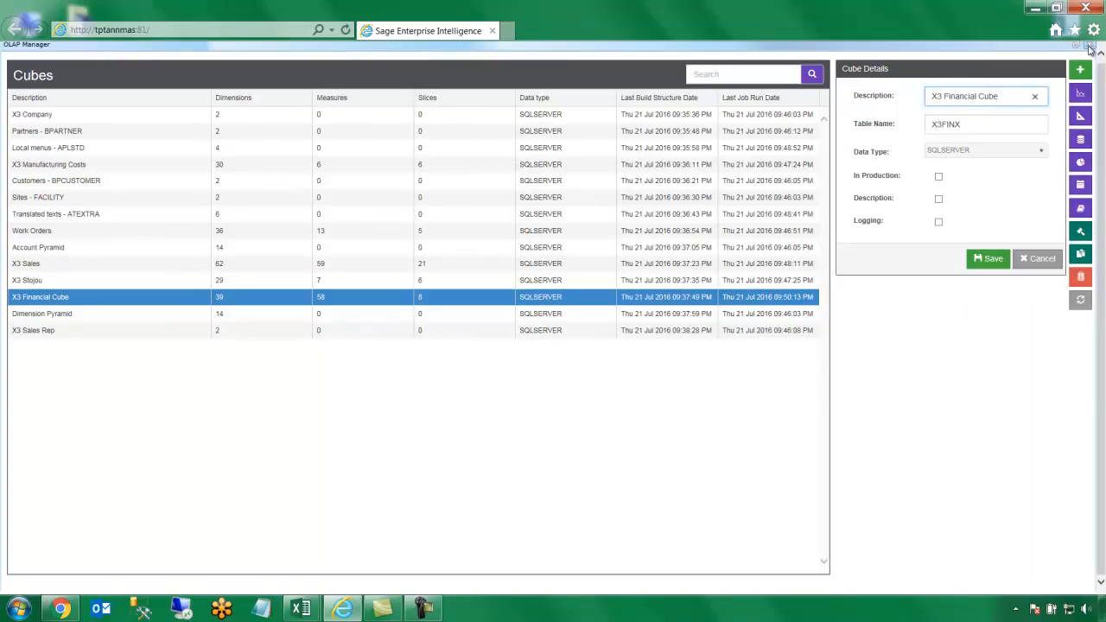
pyautogui.click(1089, 46)
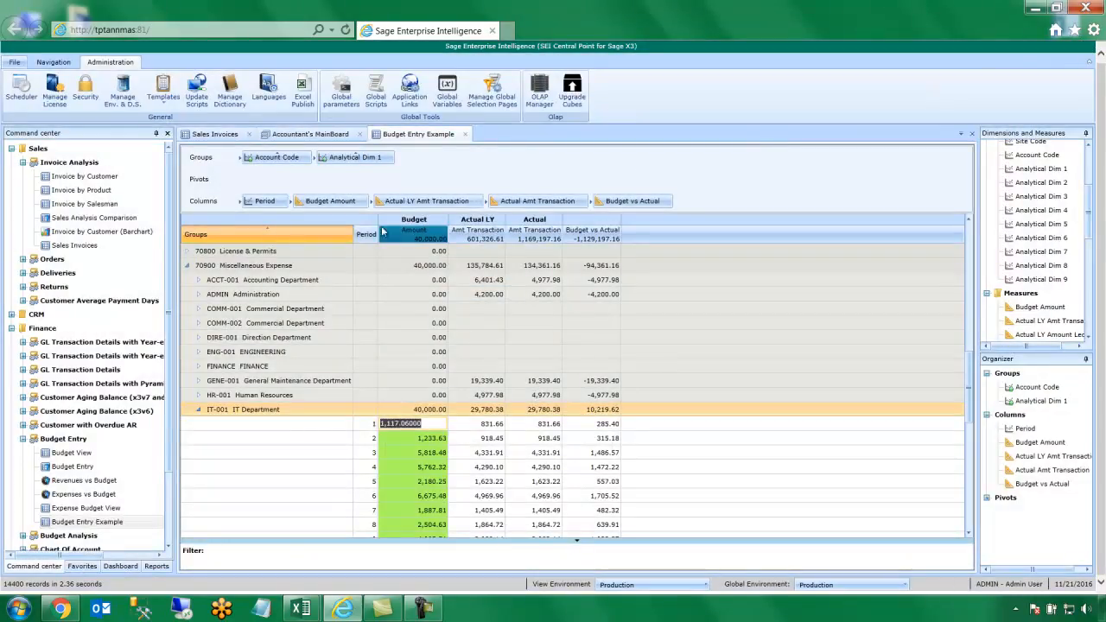
# Collapse Finance and expand DataWarehouse to list its Sales, GL Financial and other cubes
pyautogui.doubleClick(69, 327)
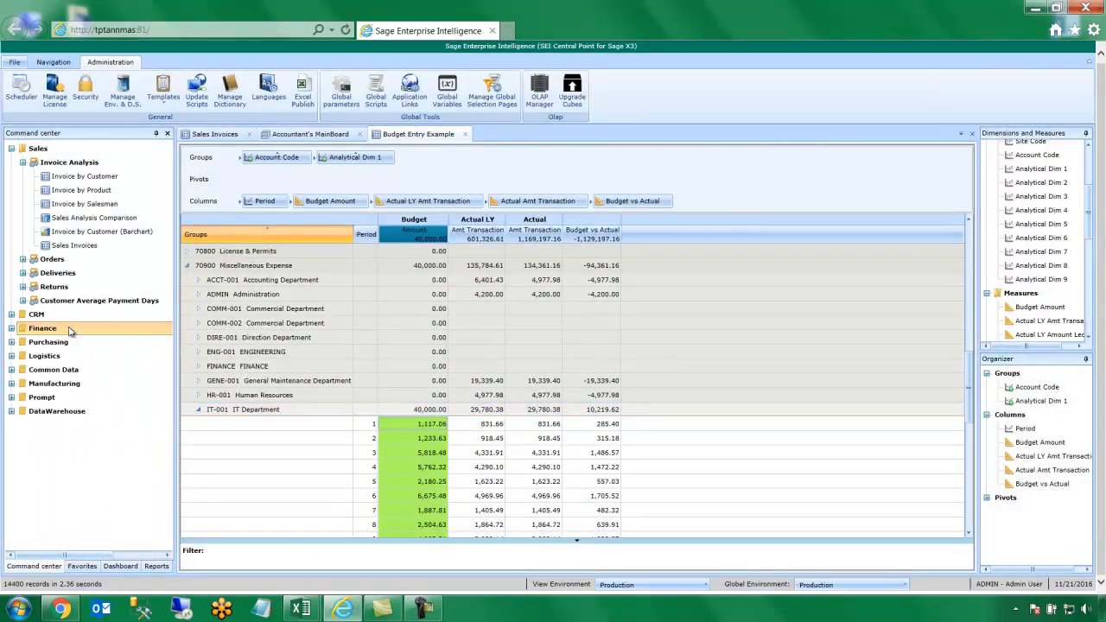
pyautogui.click(54, 413)
pyautogui.doubleClick(53, 413)
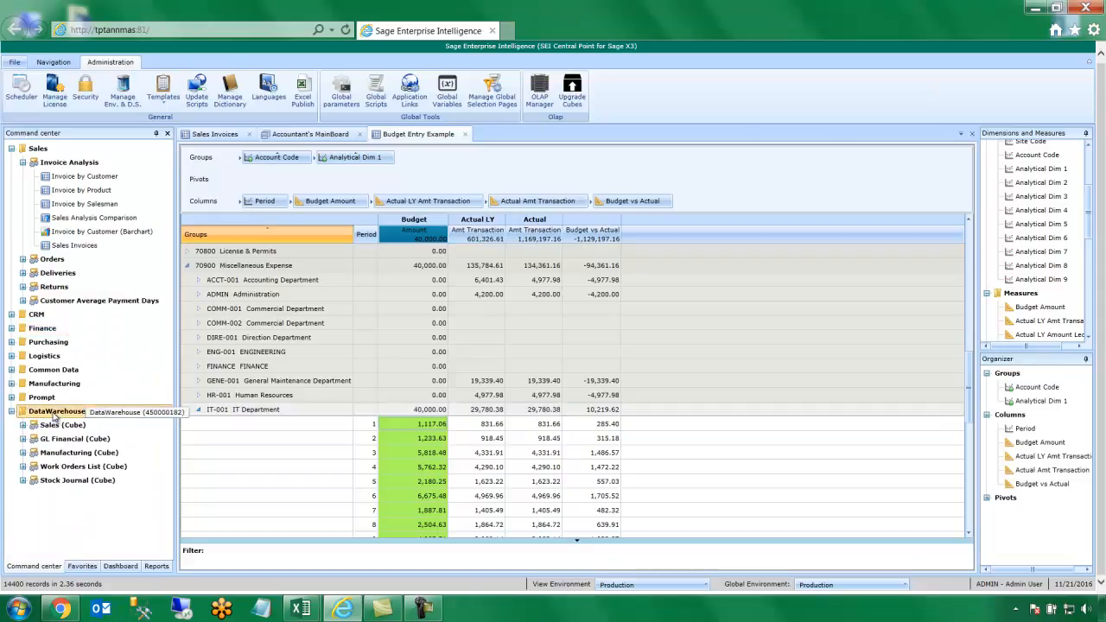